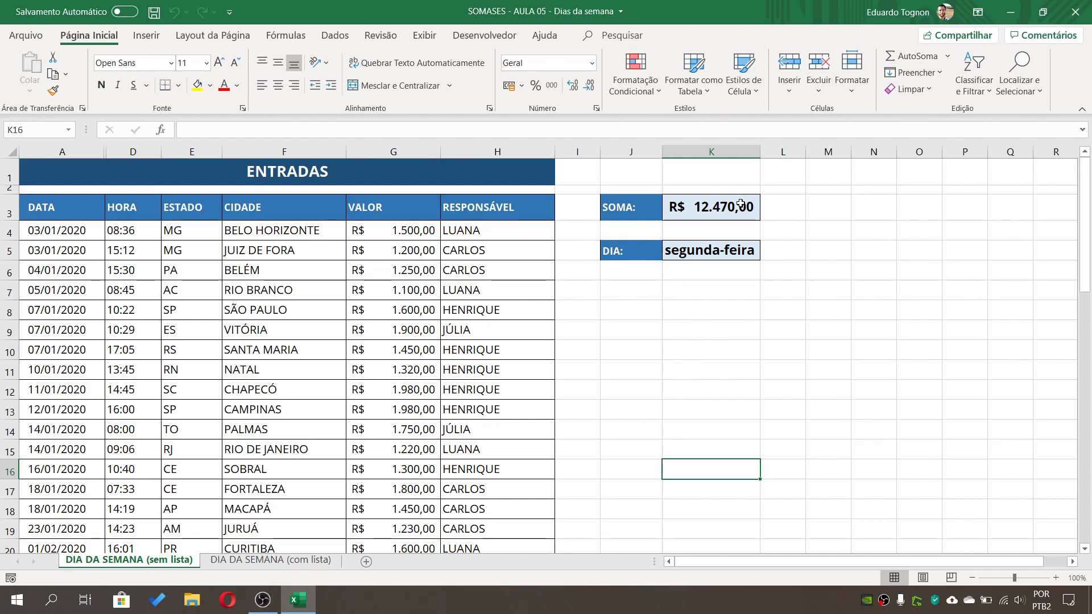
Set the DIA criterion to quarta-feira on the DIA DA SEMANA (sem lista) sheet.
{"action": "left_click", "coordinate": [704, 254]}
{"action": "type", "text": "q"}
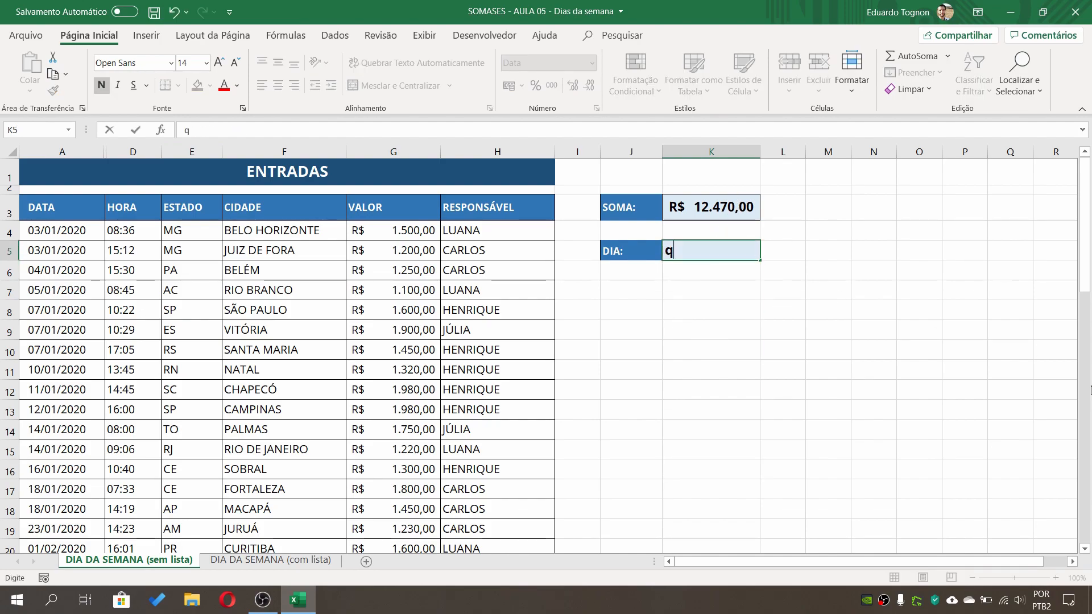
{"action": "type", "text": "uarta-feira"}
{"action": "key", "text": "Return"}
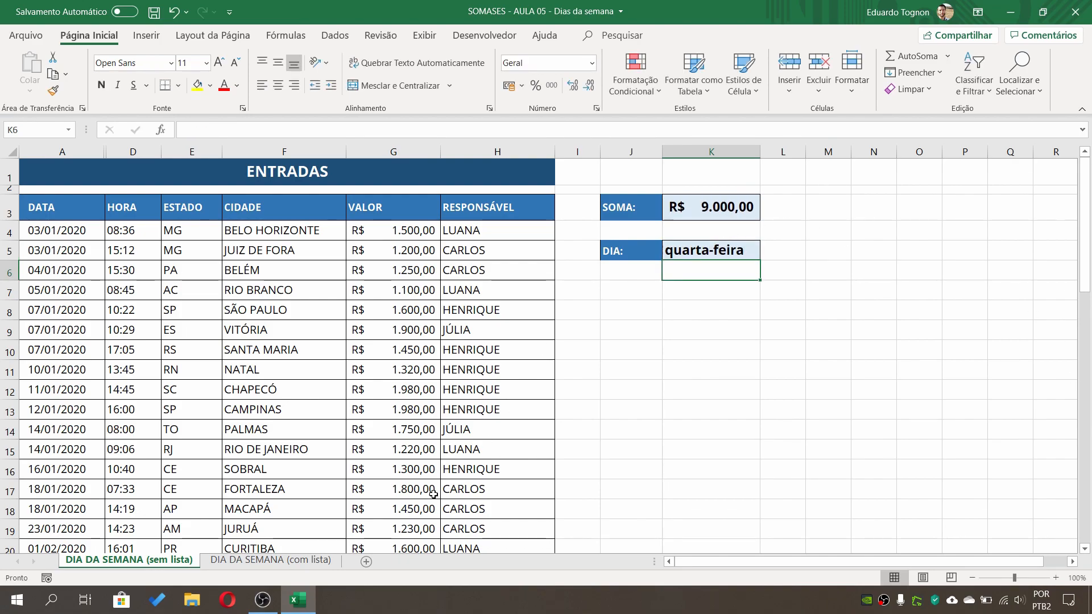
On the DIA DA SEMANA (com lista) sheet, choose terça-feira and after it sexta-feira from the DIA criterion's list.
{"action": "left_click", "coordinate": [302, 562]}
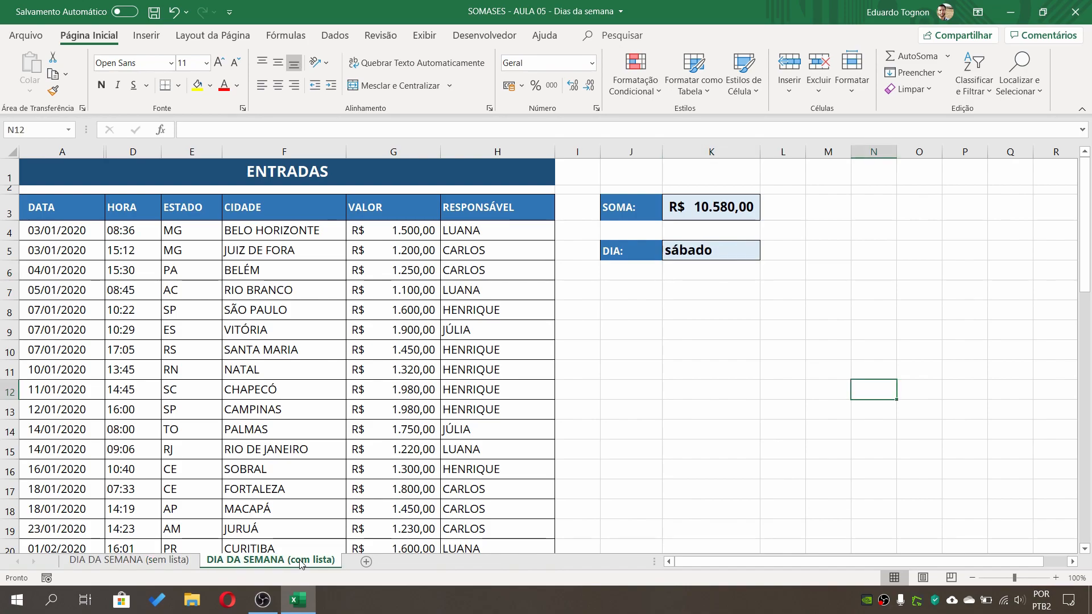
{"action": "left_click", "coordinate": [736, 249]}
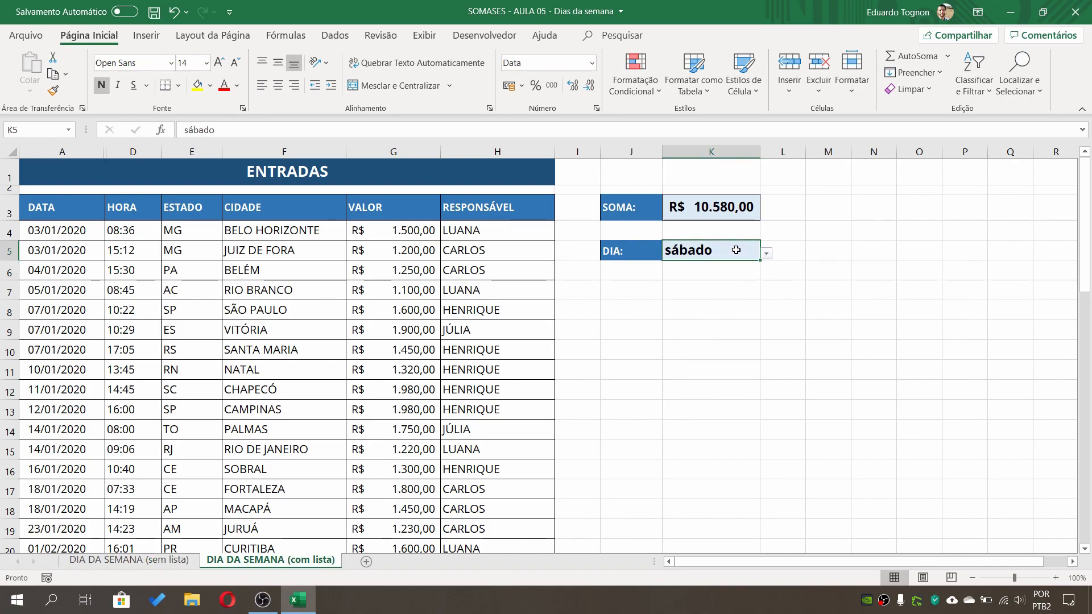
{"action": "left_click", "coordinate": [766, 254]}
{"action": "left_click", "coordinate": [677, 285]}
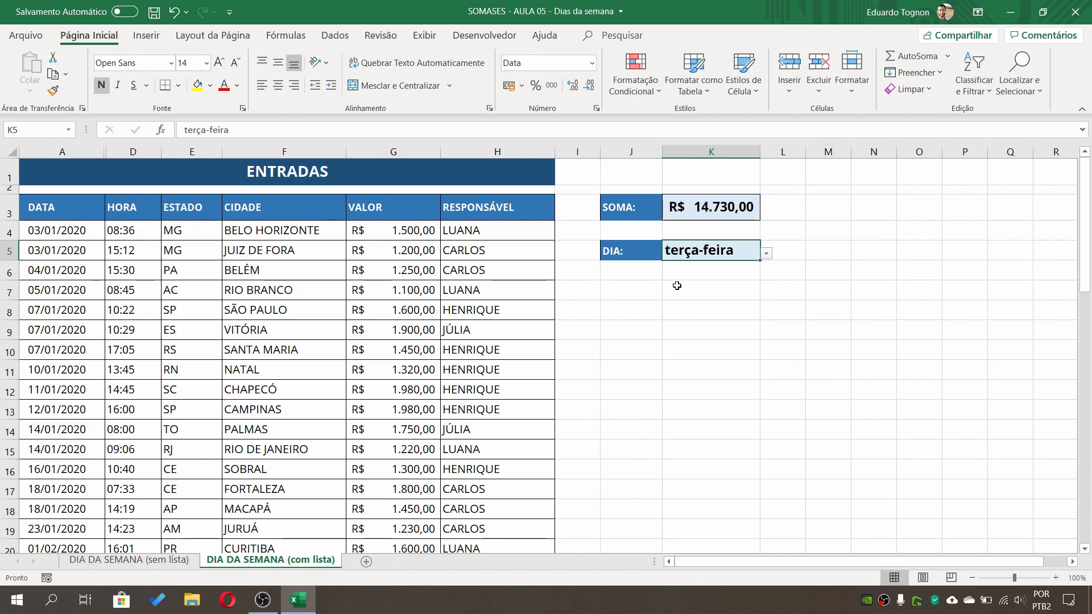
{"action": "left_click", "coordinate": [767, 254]}
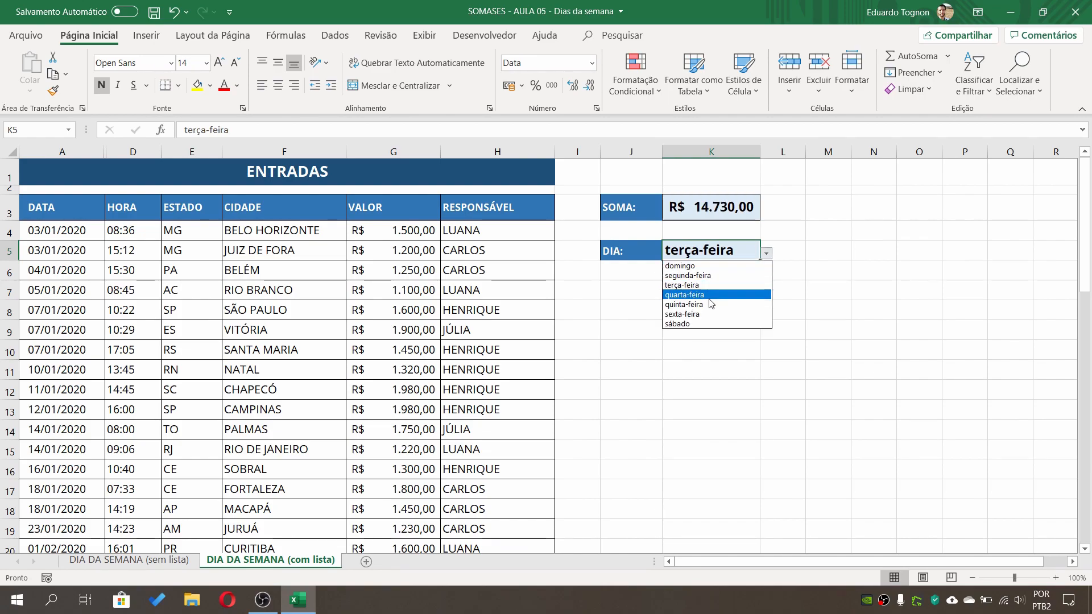
{"action": "left_click", "coordinate": [696, 313]}
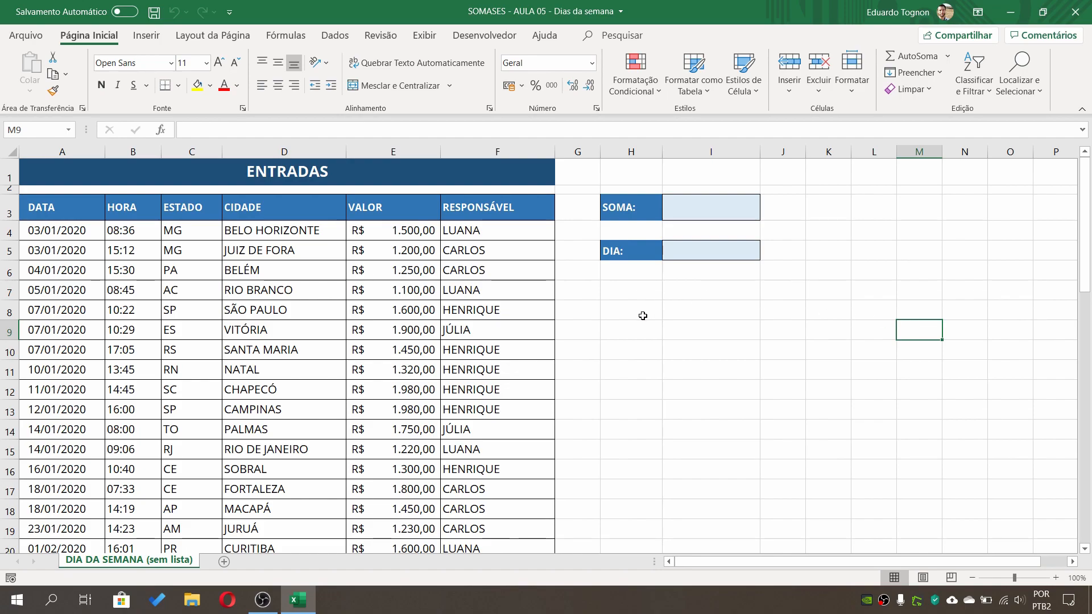
{"action": "left_click", "coordinate": [695, 251]}
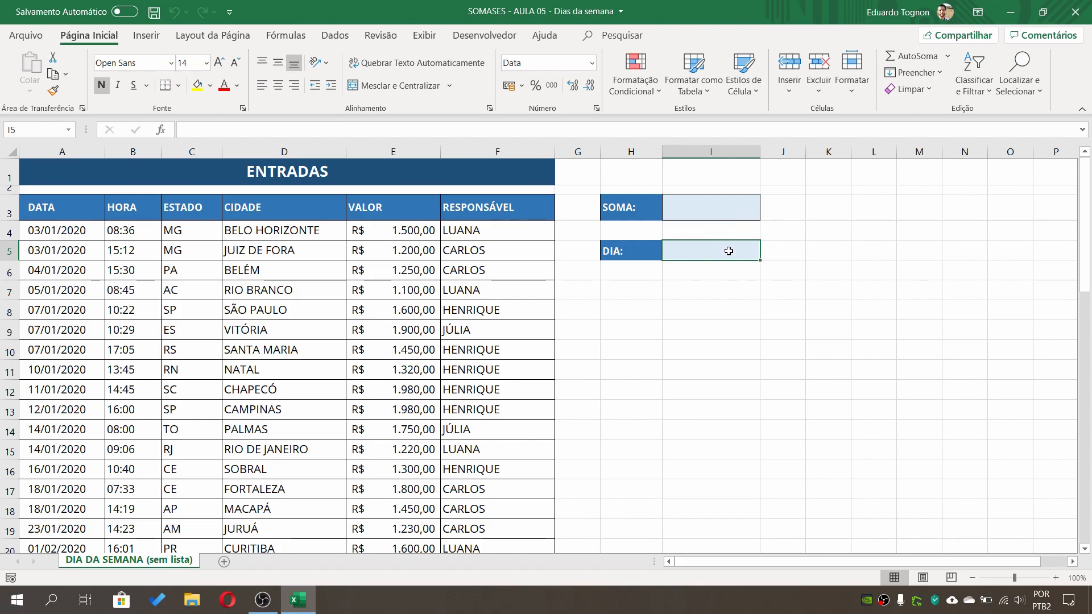
{"action": "left_click", "coordinate": [389, 151]}
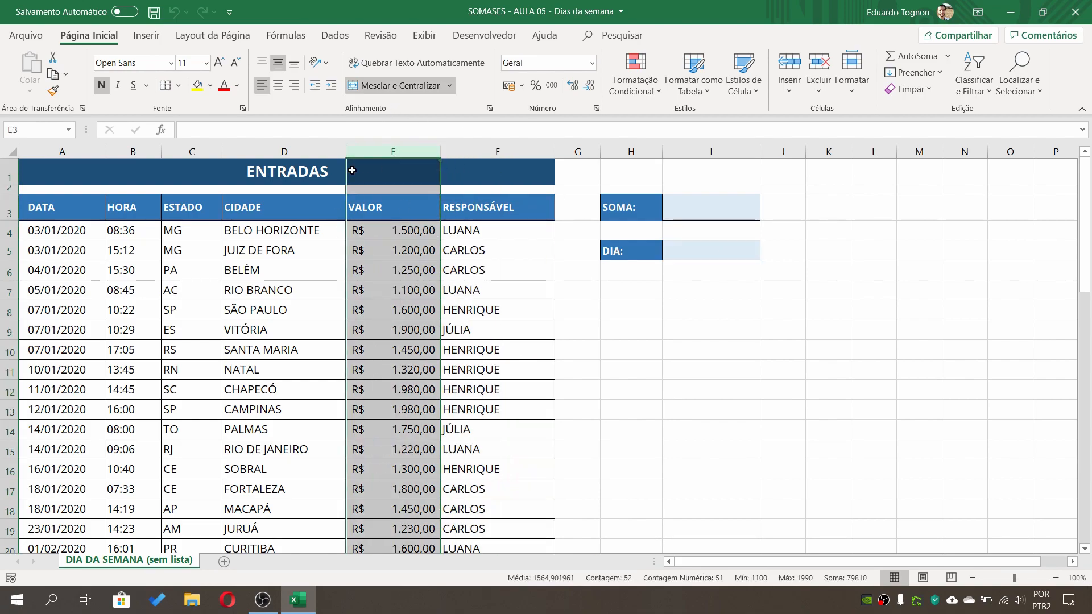
{"action": "left_click", "coordinate": [57, 151]}
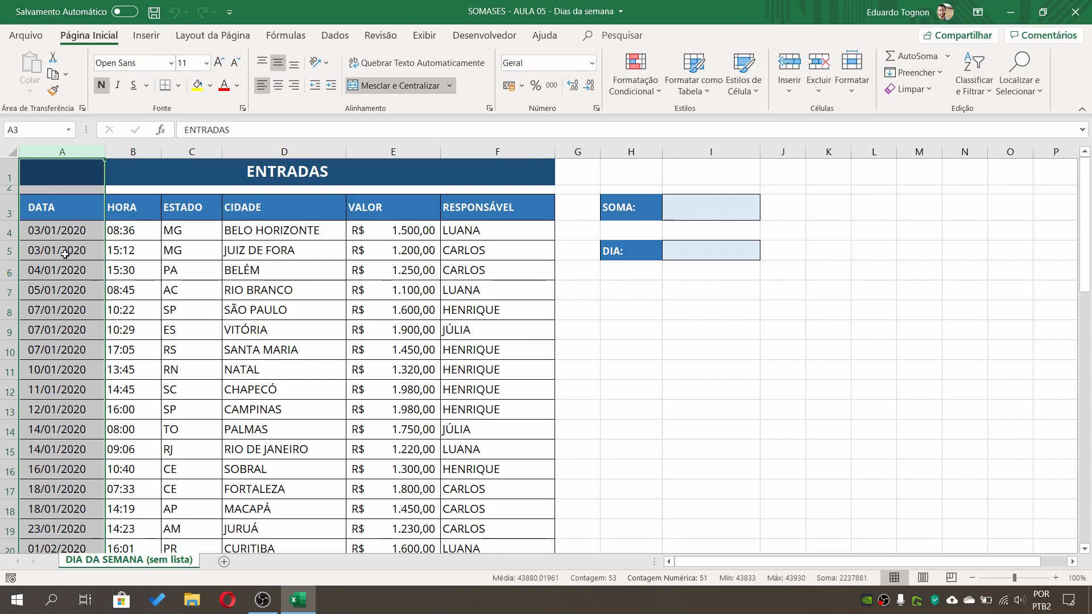
{"action": "left_click", "coordinate": [65, 234]}
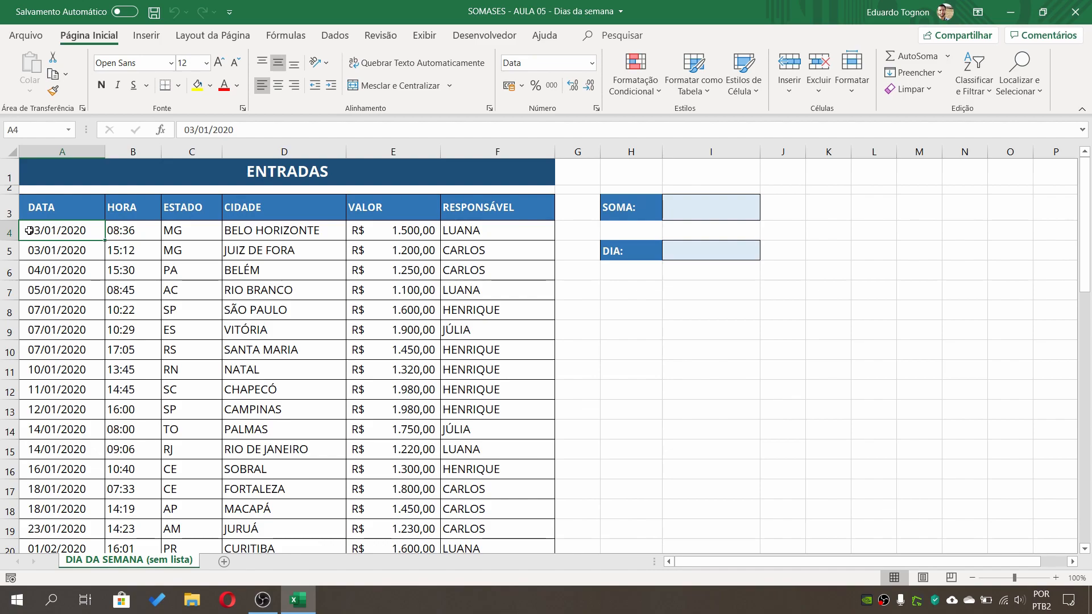
Insert a new column between DATA and HORA and enter DIA as its header in B3.
{"action": "left_click", "coordinate": [140, 147]}
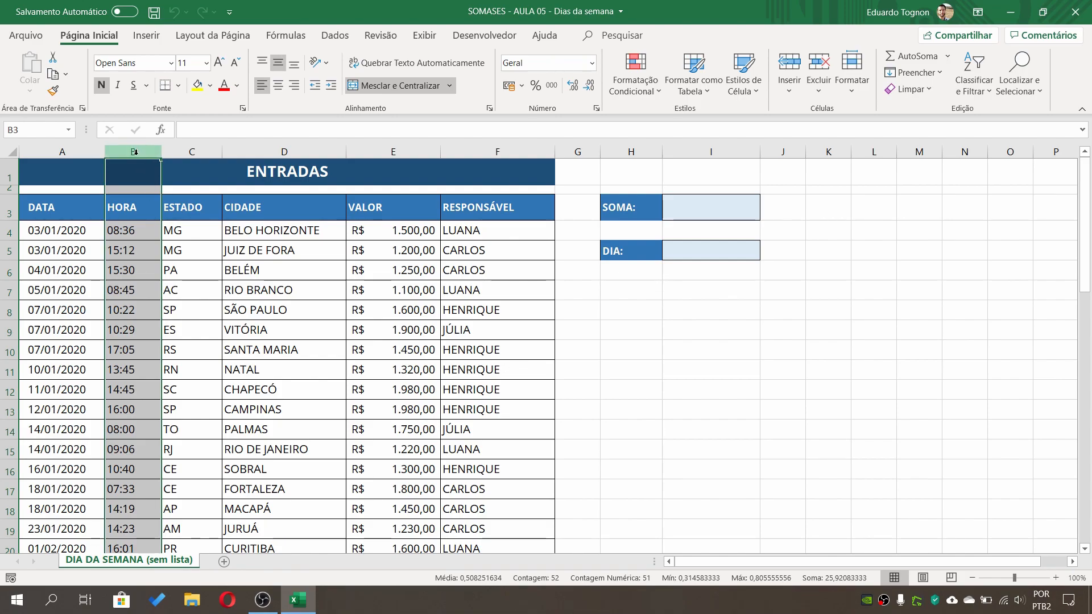
{"action": "right_click", "coordinate": [134, 152]}
{"action": "left_click", "coordinate": [175, 275]}
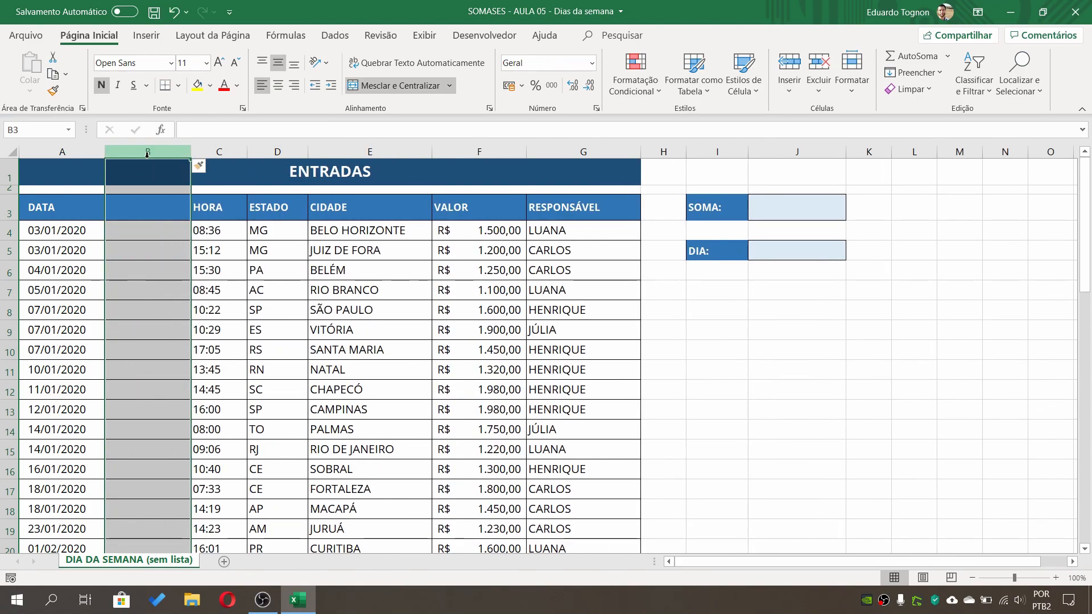
{"action": "left_click", "coordinate": [775, 373]}
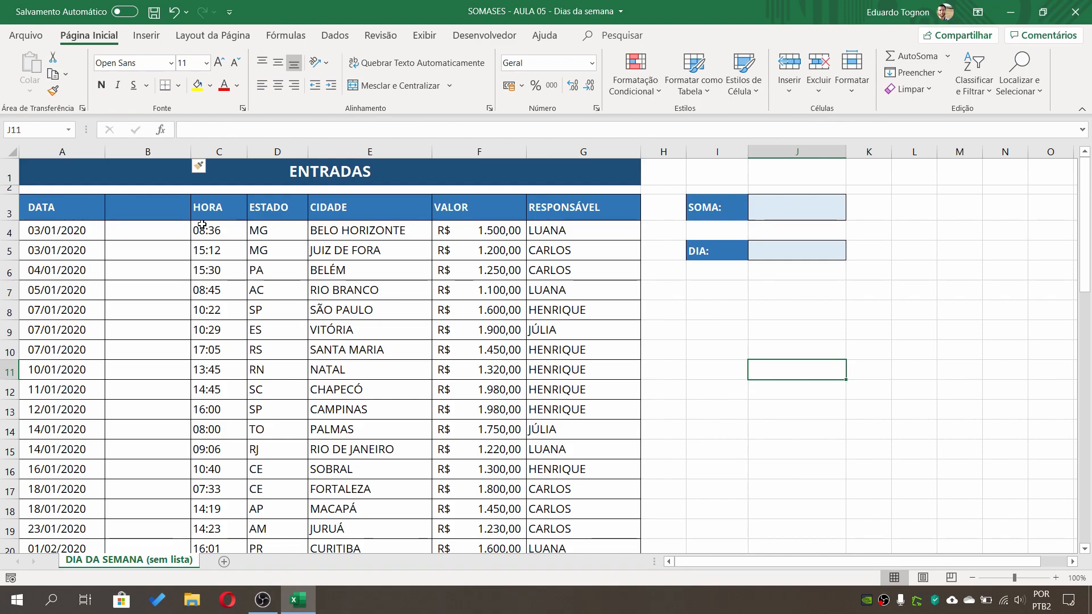
{"action": "left_click", "coordinate": [162, 207]}
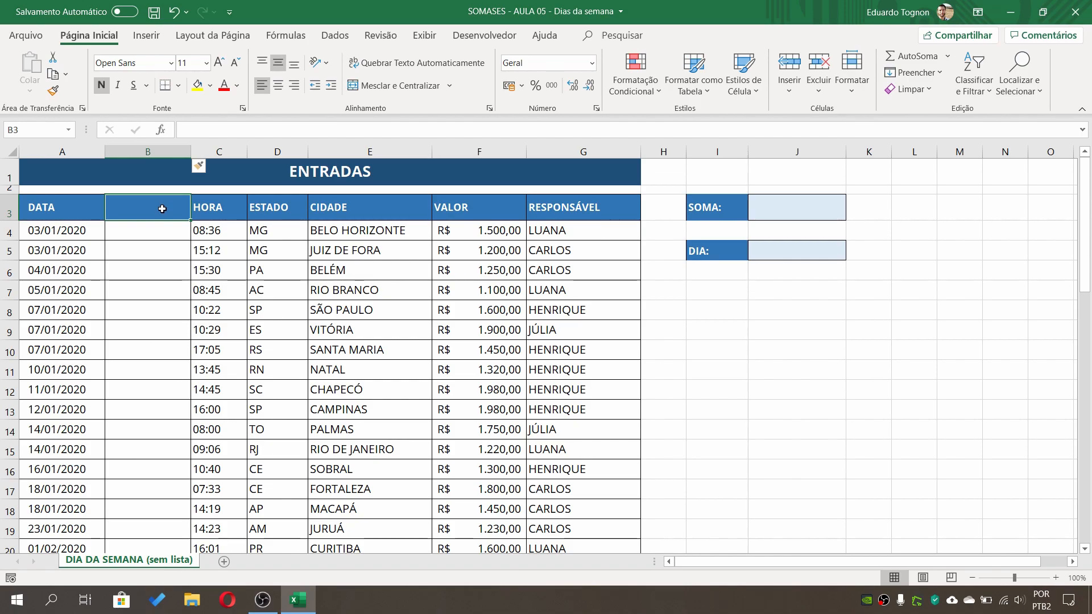
{"action": "type", "text": "DIA"}
{"action": "key", "text": "Return"}
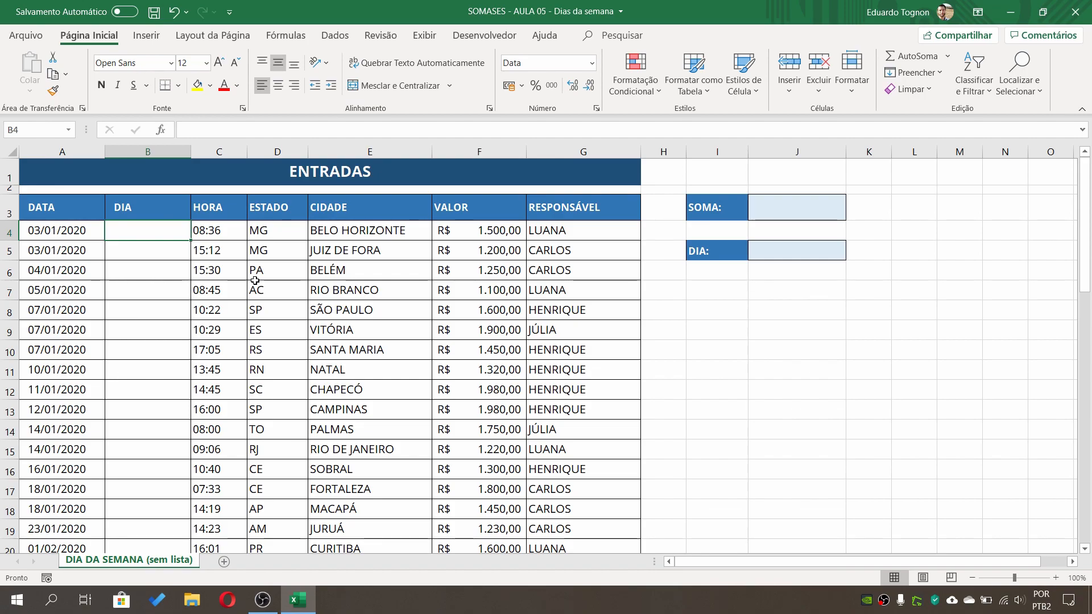
Enter the formula =DIA.DA.SEMANA(A4;1) in cell B4 to get the weekday number of the date in A4.
{"action": "type", "text": "=dia"}
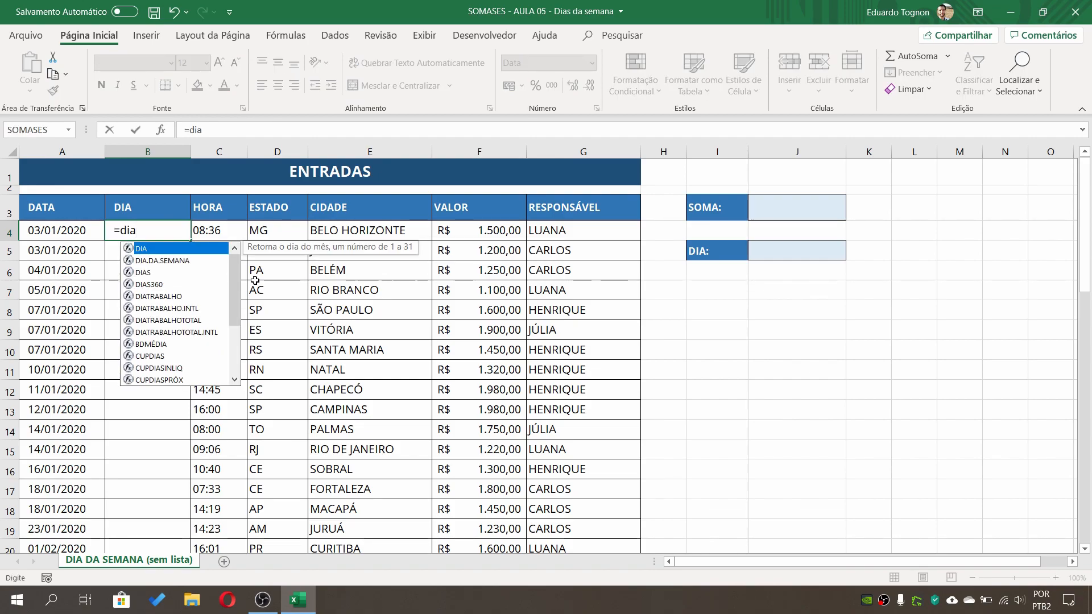
{"action": "type", "text": ".da"}
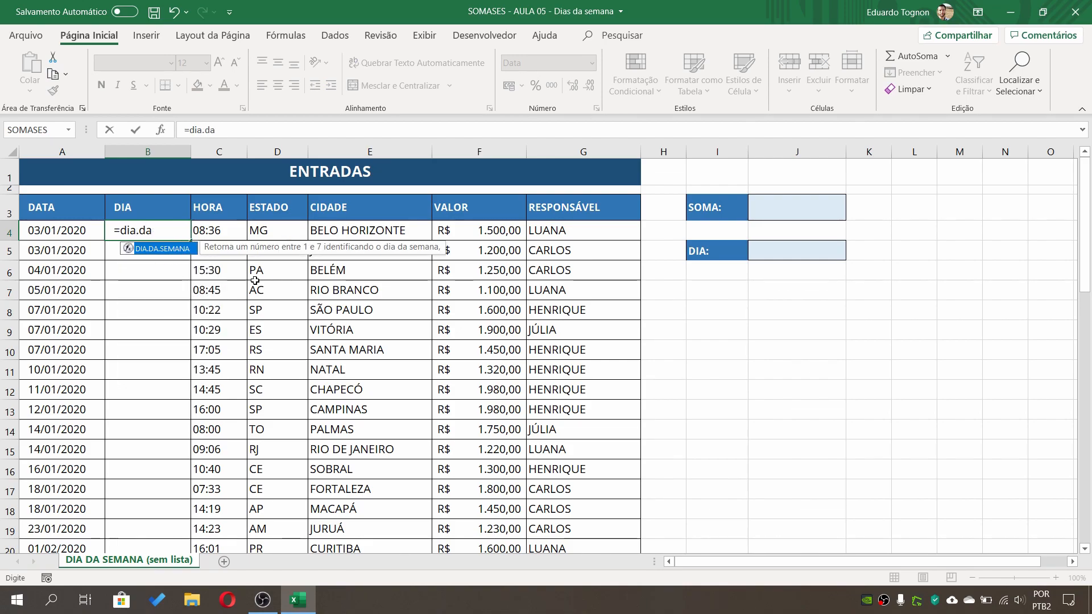
{"action": "key", "text": "Tab"}
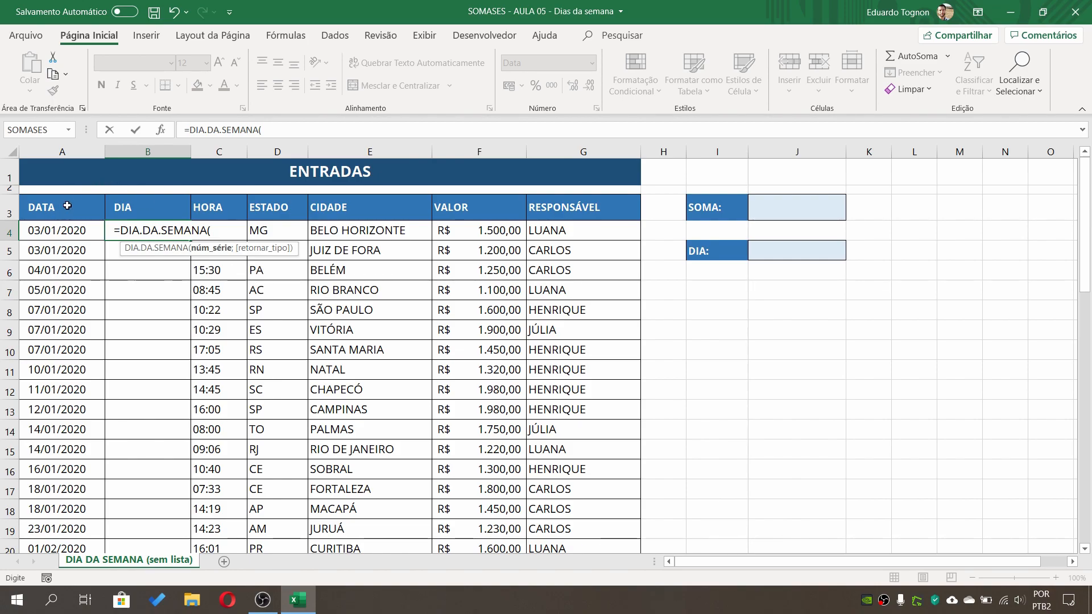
{"action": "left_click", "coordinate": [72, 234]}
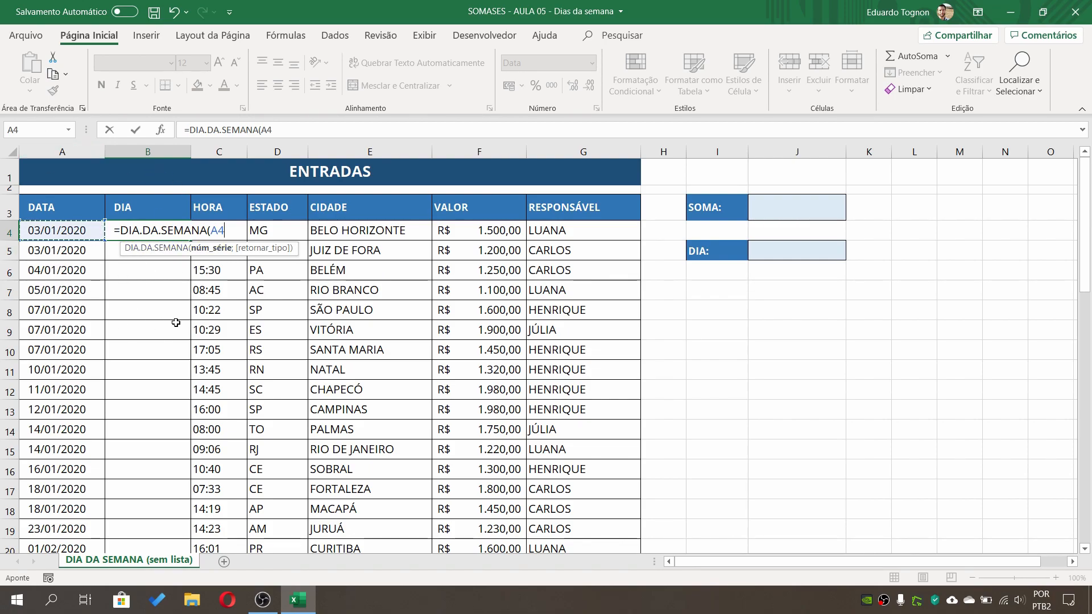
{"action": "type", "text": ";"}
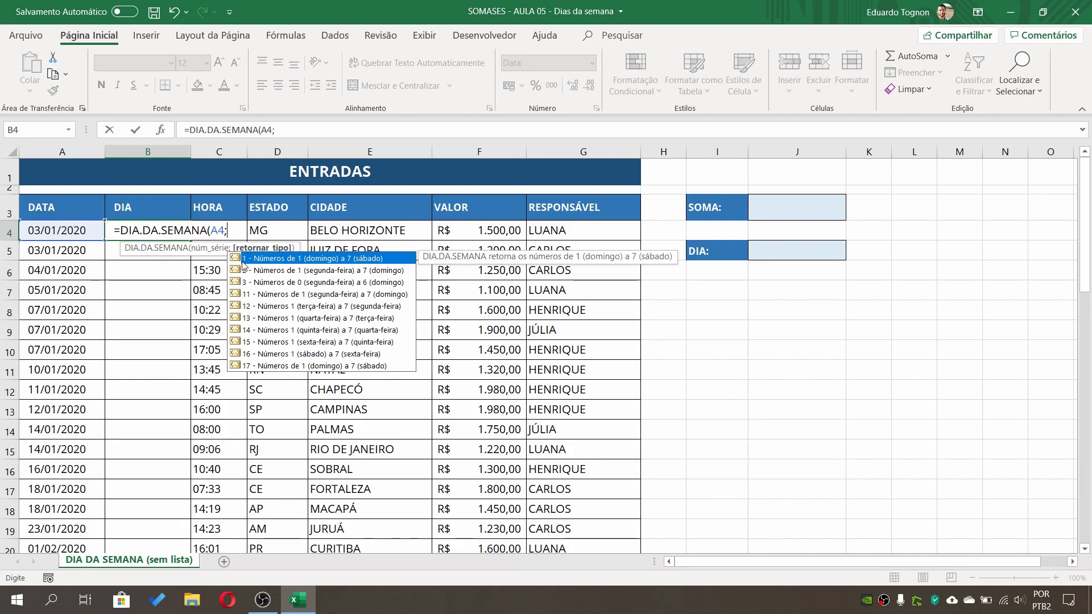
{"action": "type", "text": "1"}
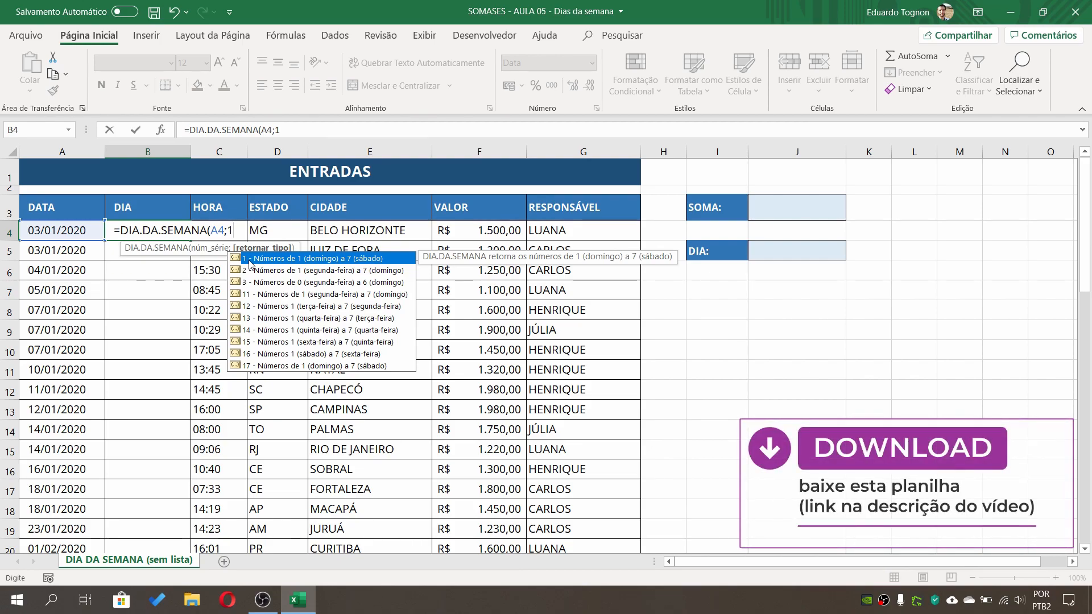
{"action": "type", "text": ")"}
{"action": "key", "text": "Return"}
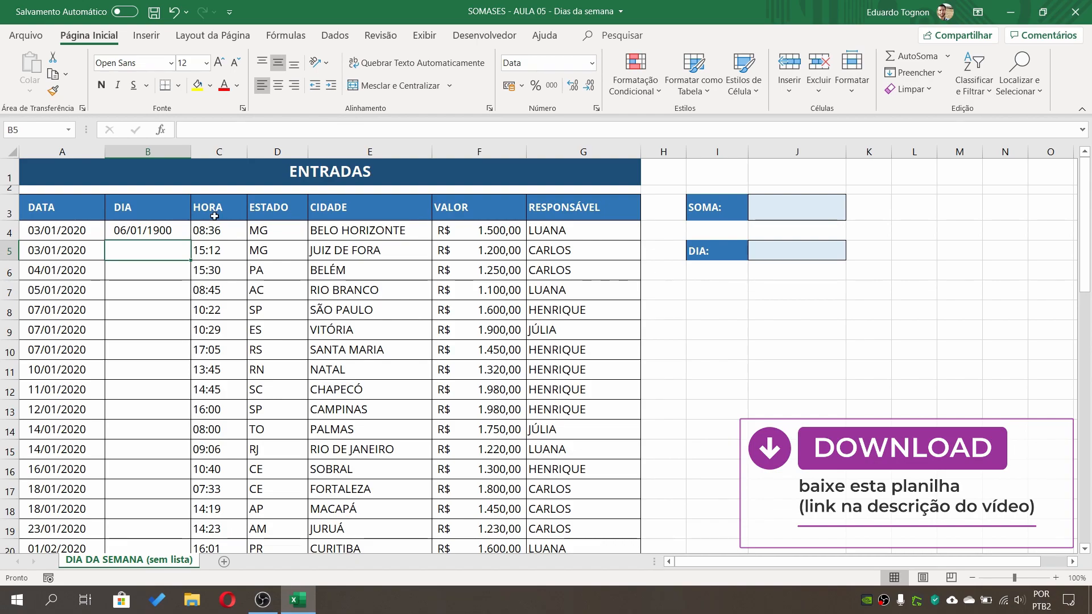
Change the number format of the weekday formula cell B4 to Geral.
{"action": "left_click", "coordinate": [145, 151]}
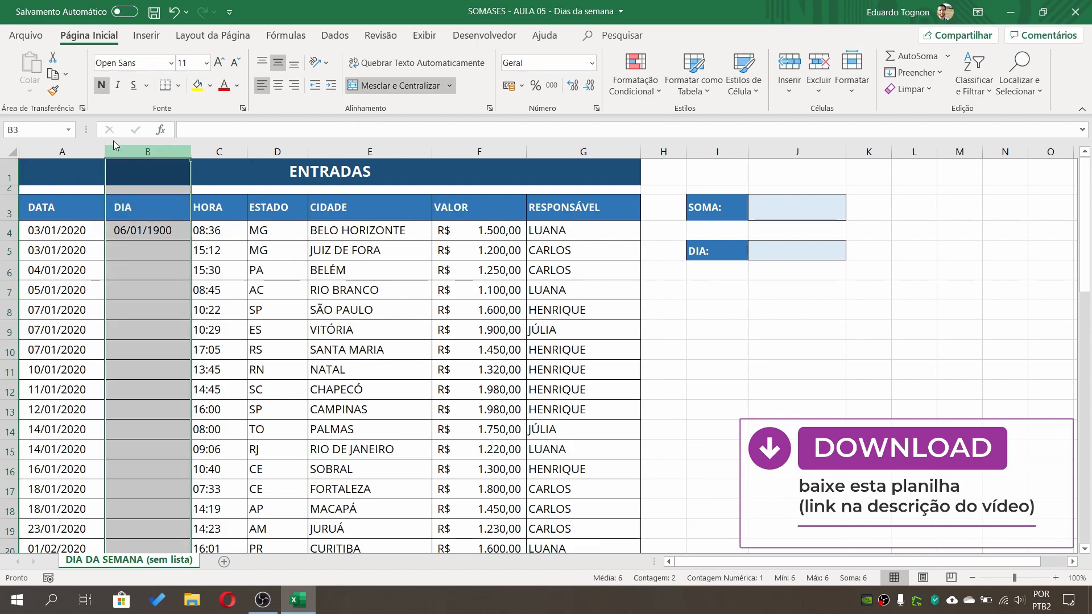
{"action": "left_click", "coordinate": [142, 235]}
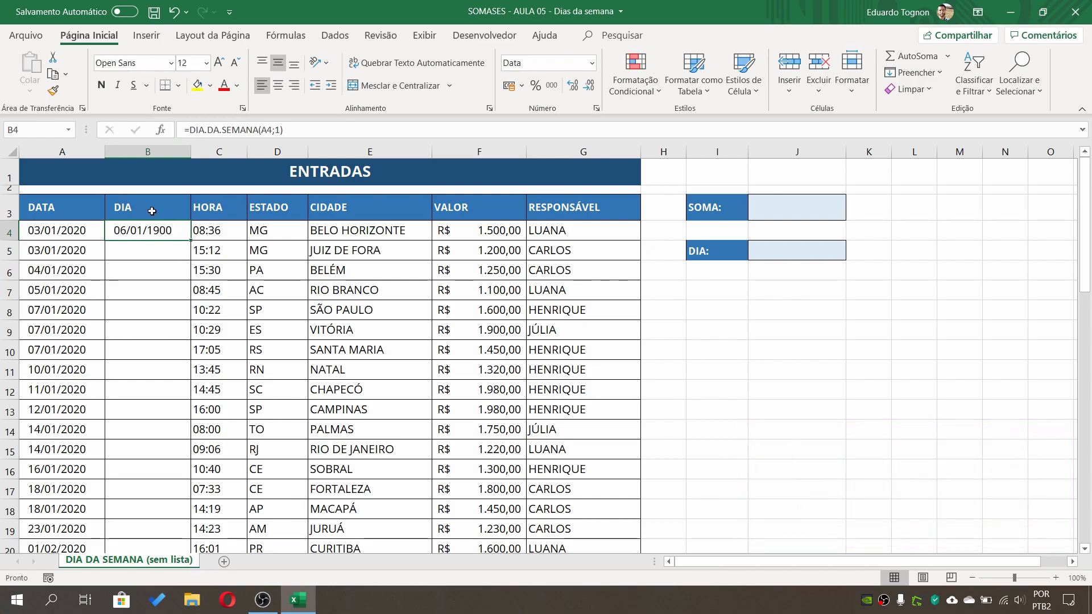
{"action": "left_click", "coordinate": [61, 215]}
{"action": "left_click", "coordinate": [59, 229]}
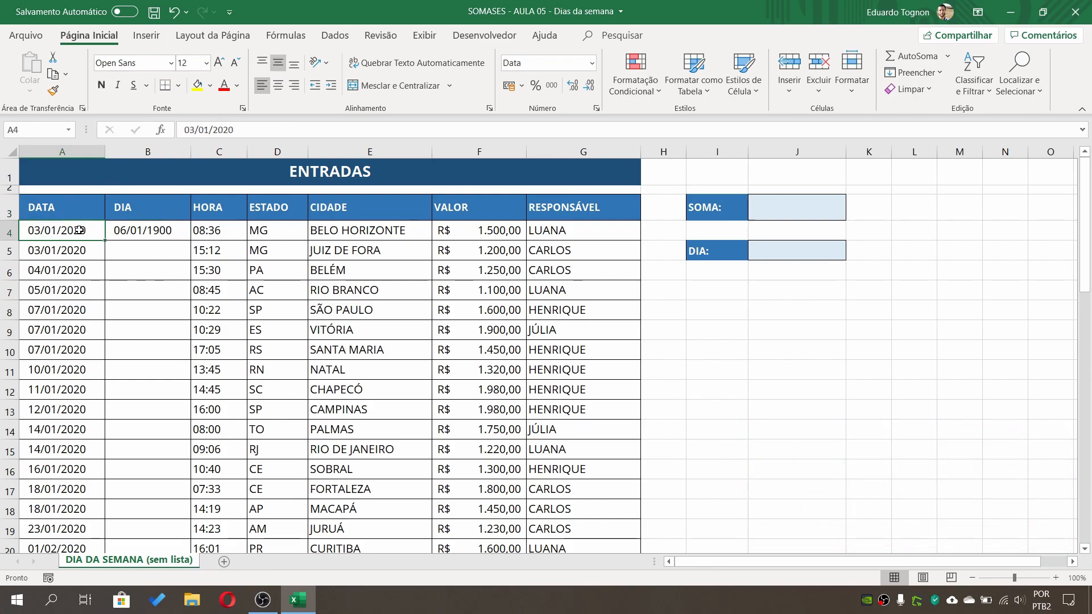
{"action": "left_click", "coordinate": [151, 230]}
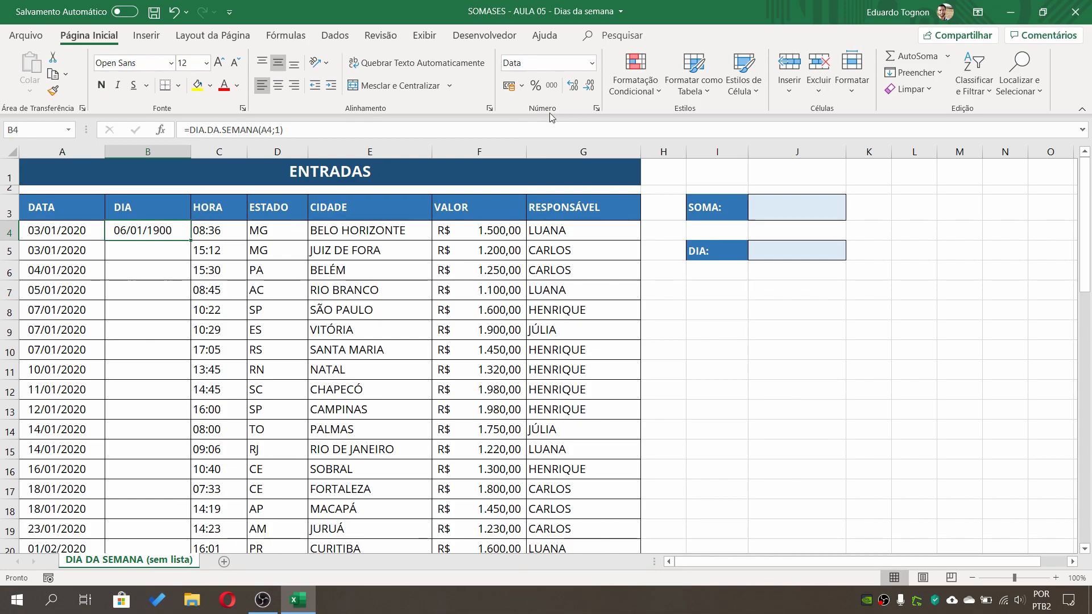
{"action": "left_click", "coordinate": [592, 63]}
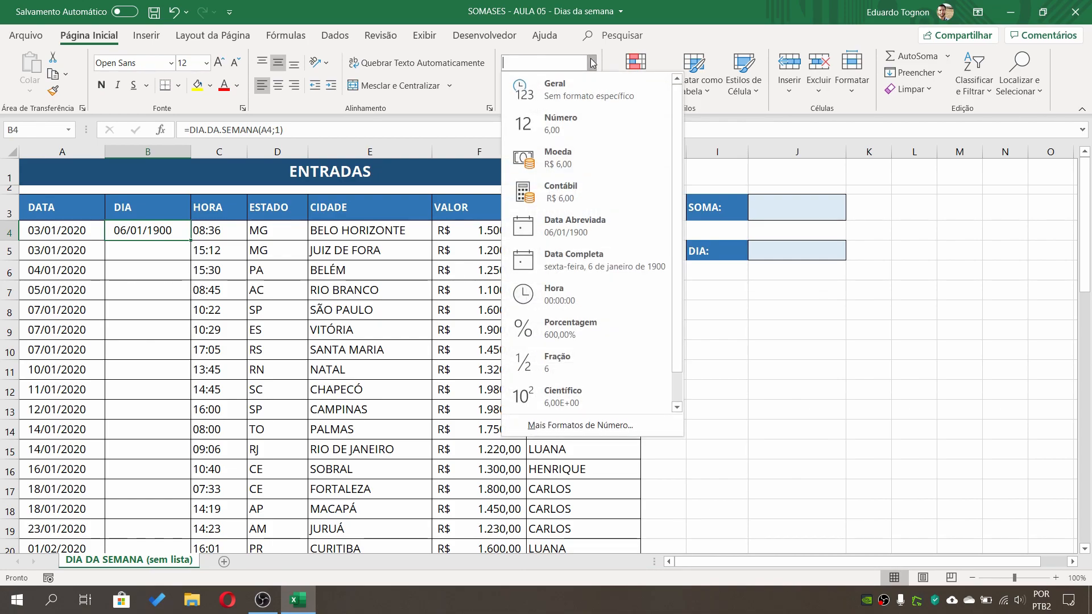
{"action": "left_click", "coordinate": [573, 97]}
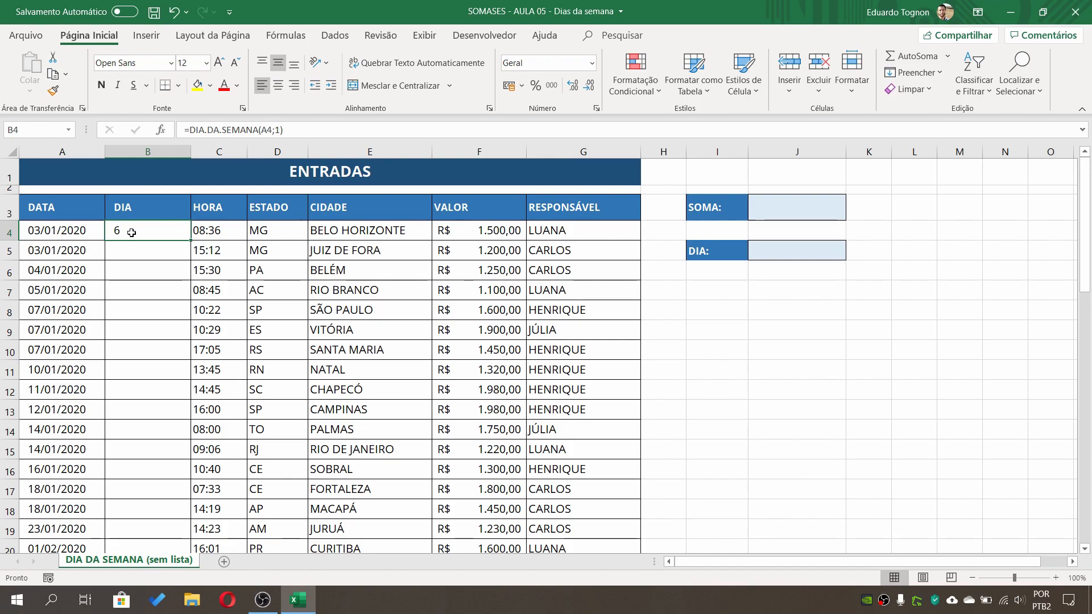
{"action": "left_click", "coordinate": [92, 235]}
{"action": "left_click", "coordinate": [171, 233]}
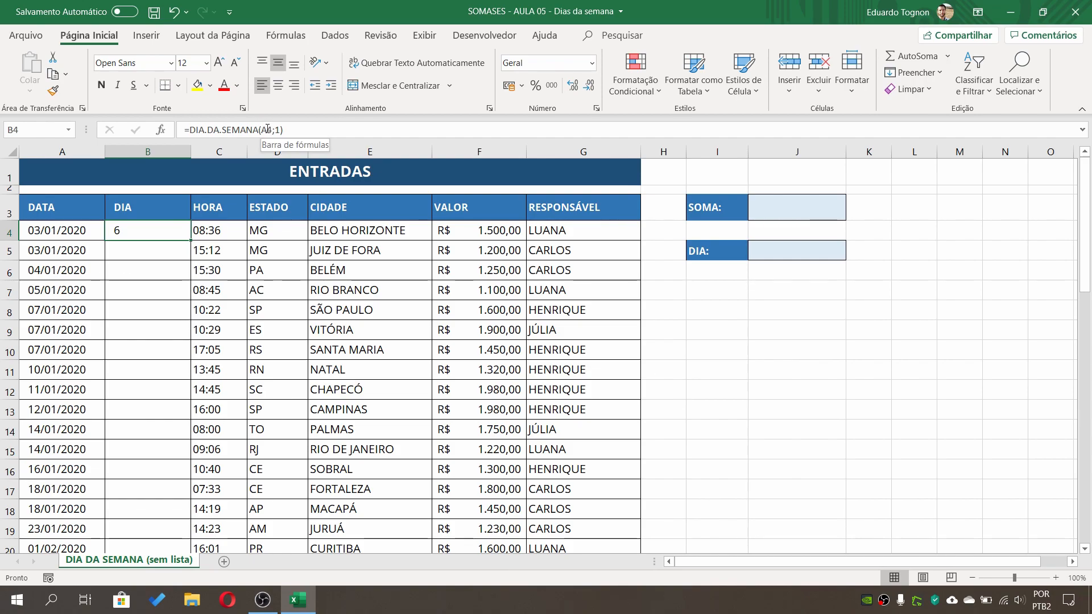
{"action": "left_click", "coordinate": [154, 249]}
{"action": "left_click", "coordinate": [136, 277]}
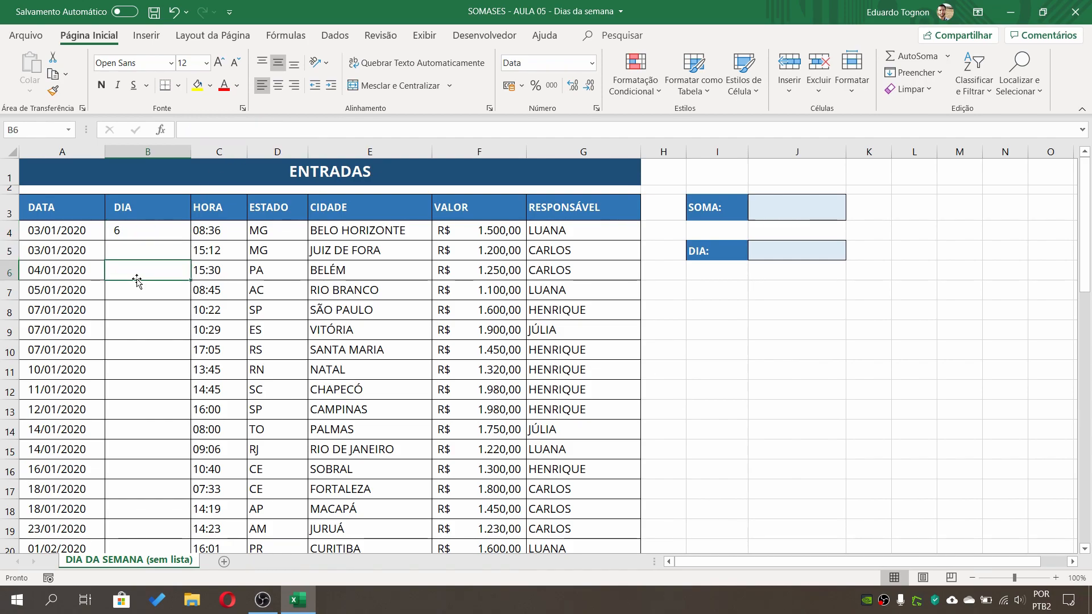
Try filling the weekday formula from B4 down to row 54, and undo the fill.
{"action": "left_click", "coordinate": [148, 231]}
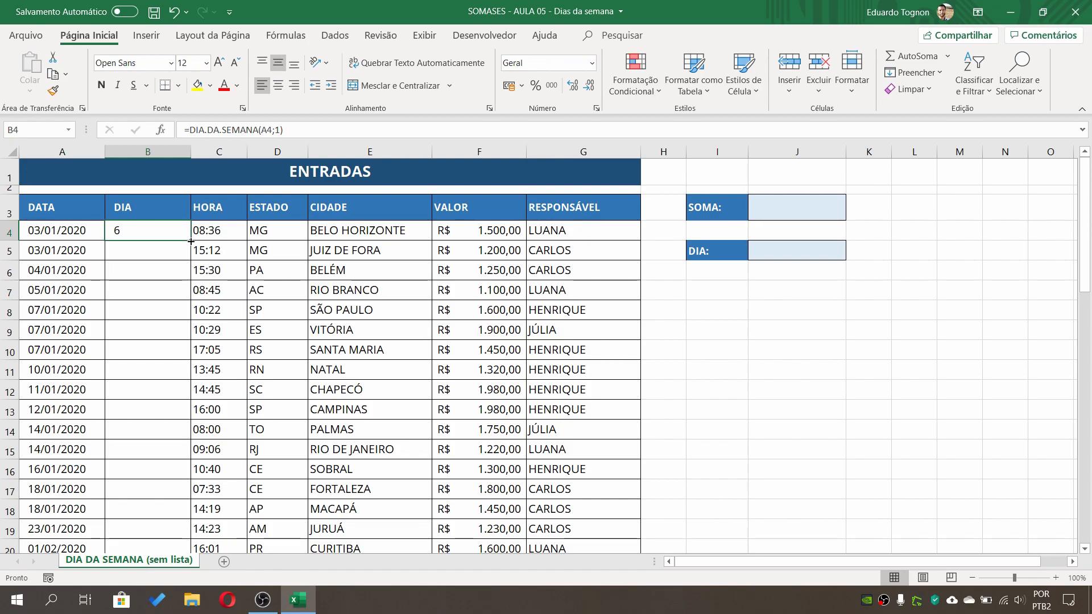
{"action": "left_click_drag", "start_coordinate": [191, 241], "coordinate": [178, 542]}
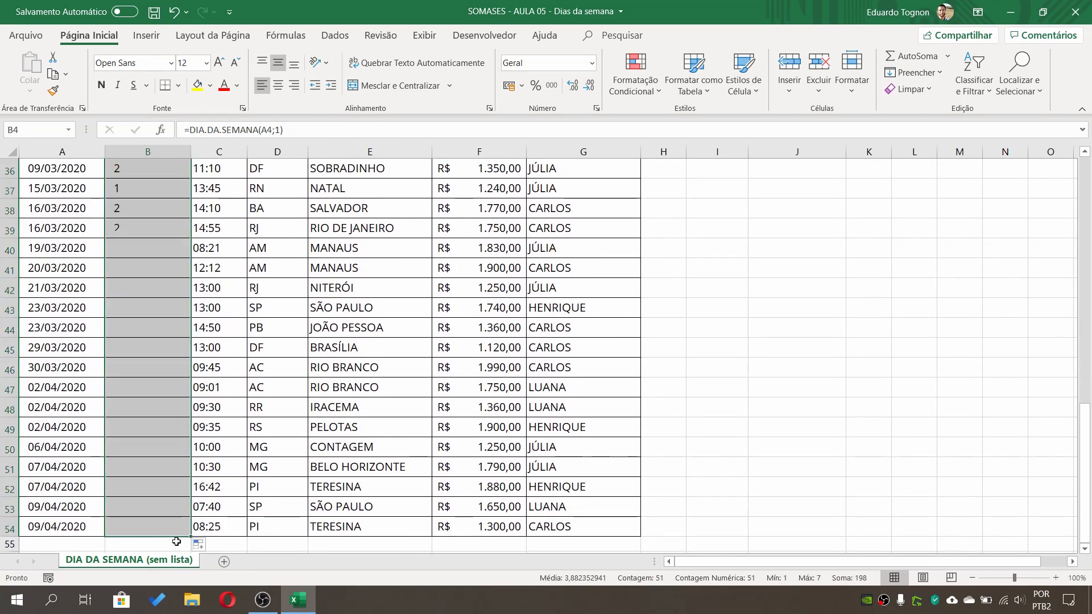
{"action": "scroll", "coordinate": [146, 330], "scroll_direction": "up", "scroll_amount": 12}
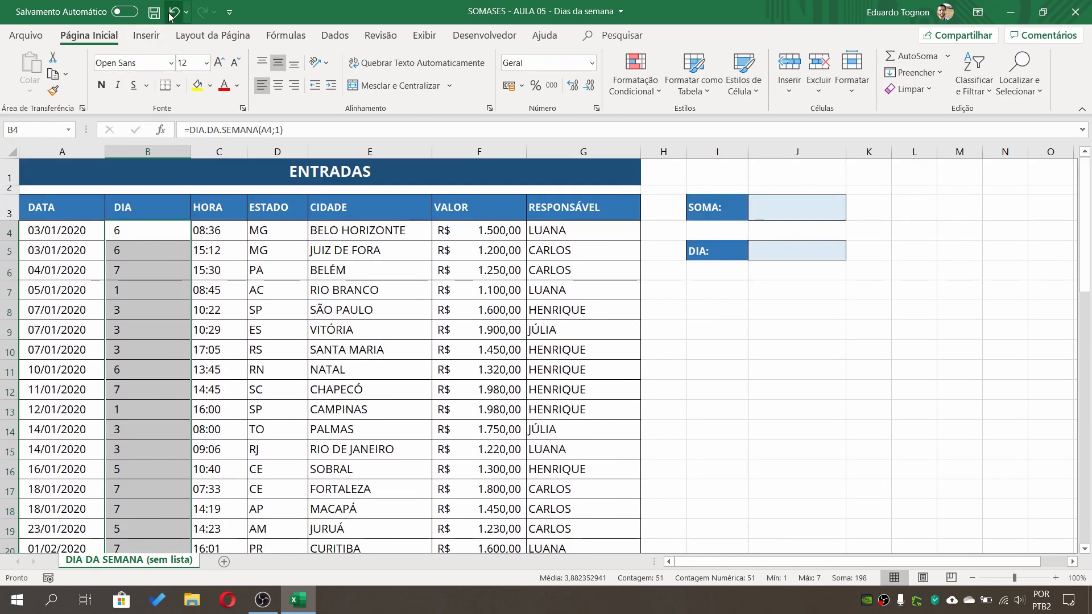
{"action": "key", "text": "ctrl+z"}
{"action": "scroll", "coordinate": [178, 349], "scroll_direction": "down", "scroll_amount": 16}
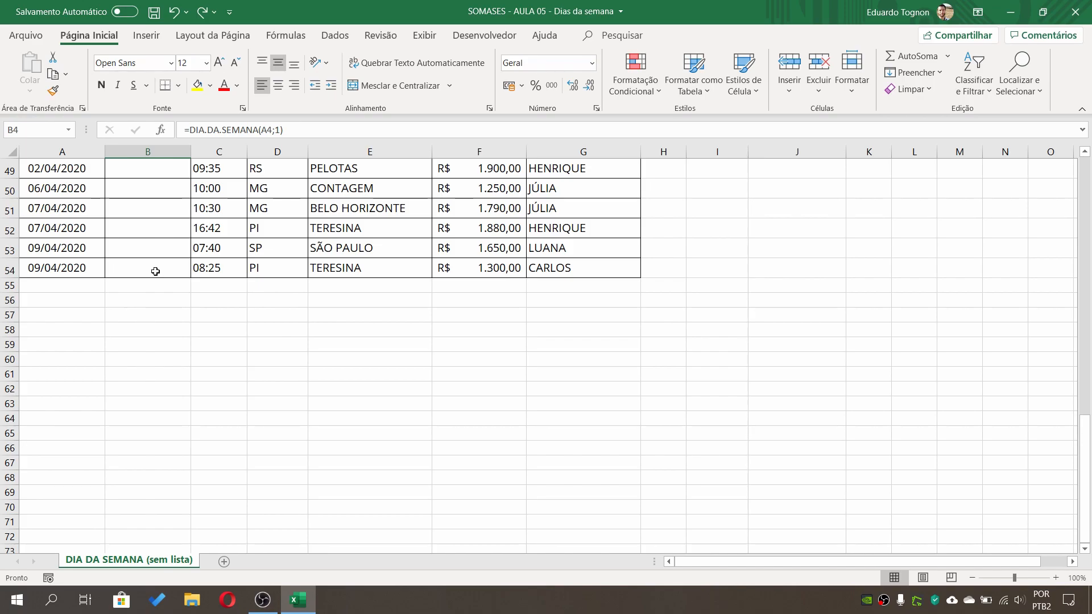
Fill the weekday formula from B4 down the DIA column to row 54.
{"action": "scroll", "coordinate": [155, 272], "scroll_direction": "up", "scroll_amount": 16}
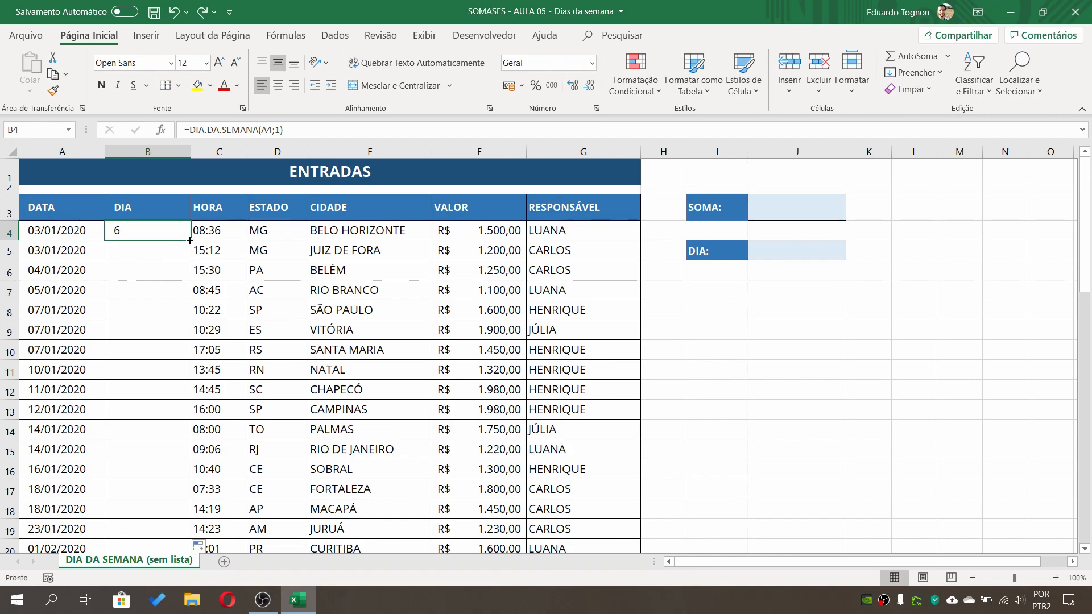
{"action": "double_click", "coordinate": [190, 240]}
{"action": "scroll", "coordinate": [157, 283], "scroll_direction": "down", "scroll_amount": 9}
{"action": "scroll", "coordinate": [157, 283], "scroll_direction": "down", "scroll_amount": 7}
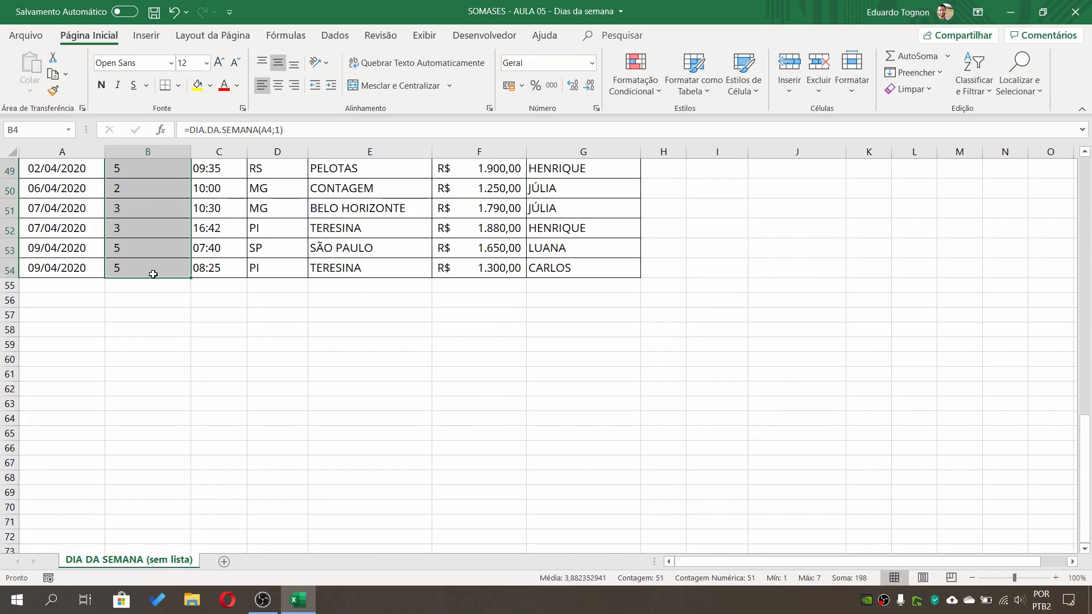
Check the filled weekday numbers in the DIA column against their dates, including rows 54 and 35.
{"action": "left_click", "coordinate": [219, 300]}
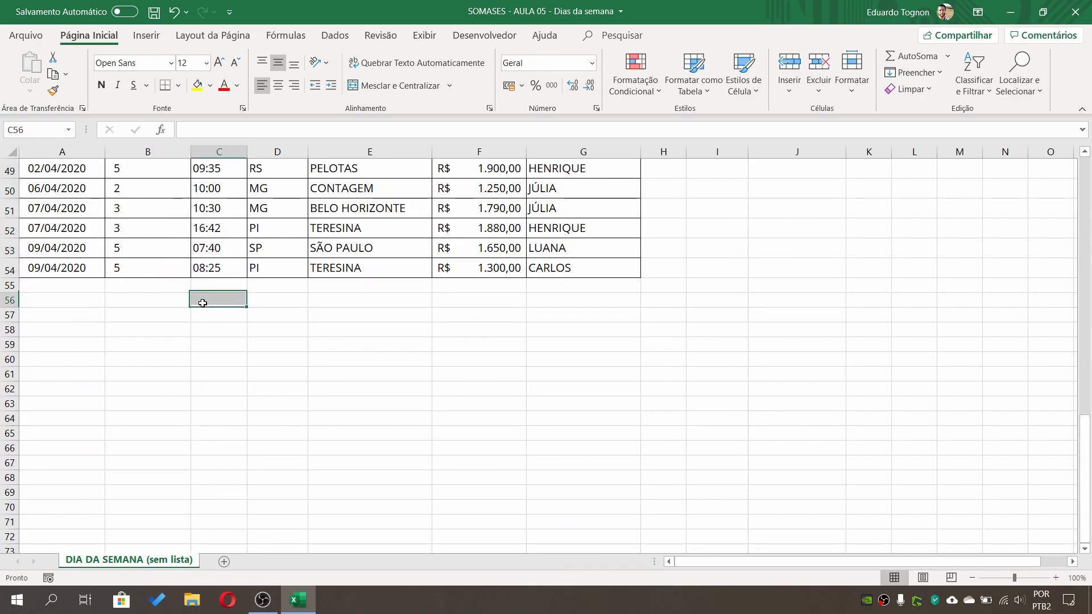
{"action": "left_click", "coordinate": [9, 270]}
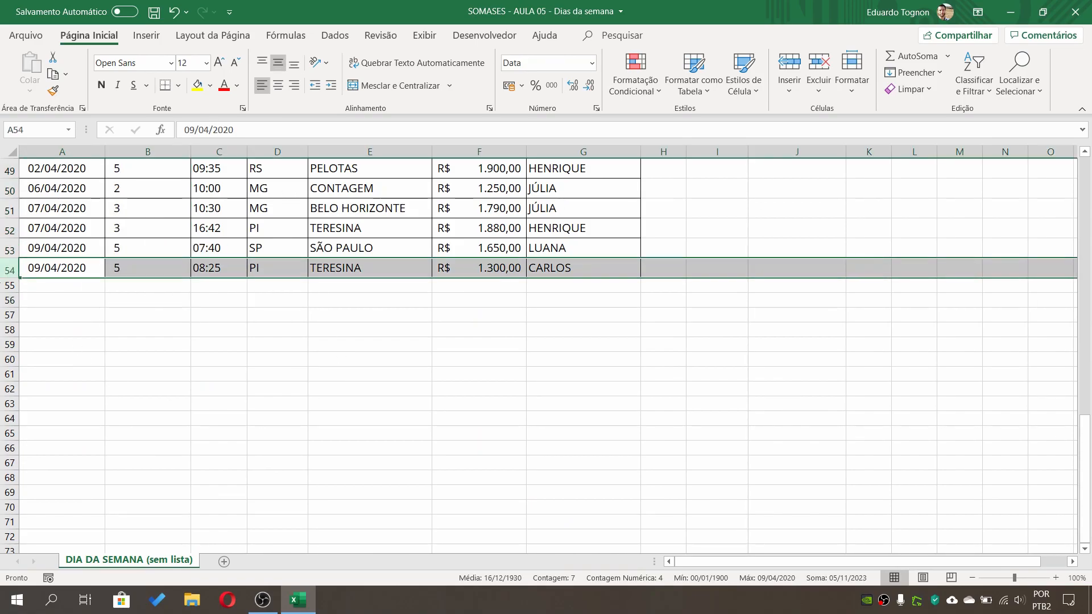
{"action": "left_click", "coordinate": [141, 262]}
{"action": "scroll", "coordinate": [142, 263], "scroll_direction": "up", "scroll_amount": 7}
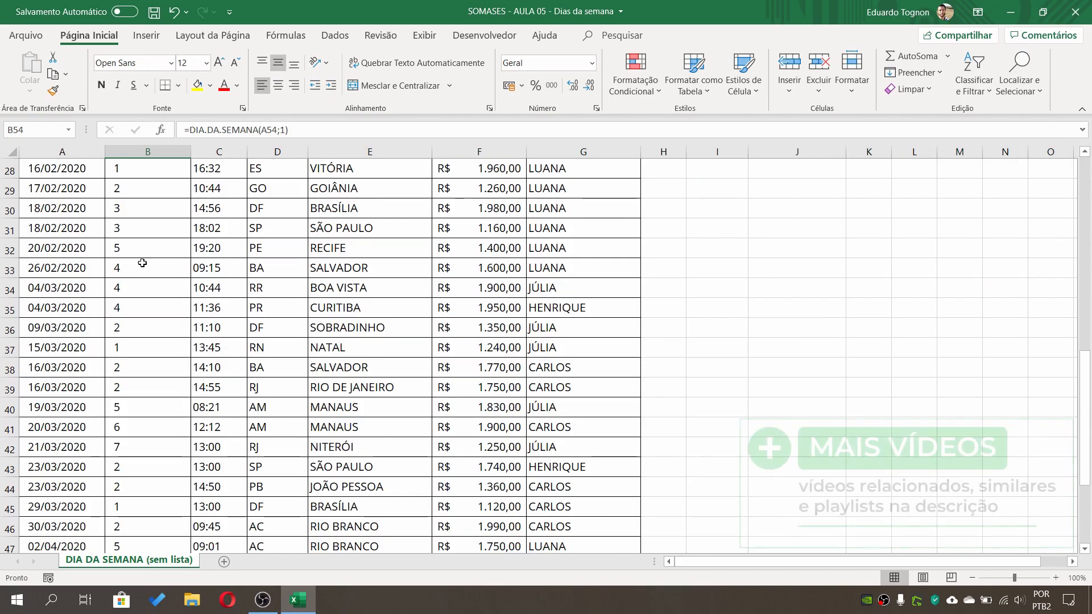
{"action": "left_click", "coordinate": [131, 309]}
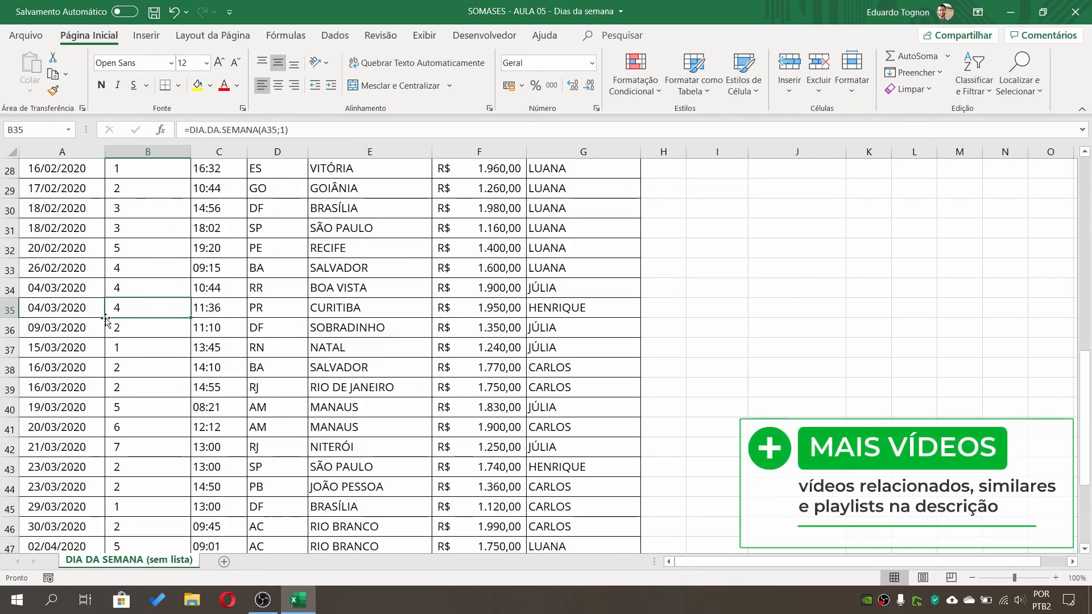
{"action": "left_click", "coordinate": [78, 307]}
{"action": "left_click", "coordinate": [149, 307]}
{"action": "scroll", "coordinate": [152, 307], "scroll_direction": "up", "scroll_amount": 9}
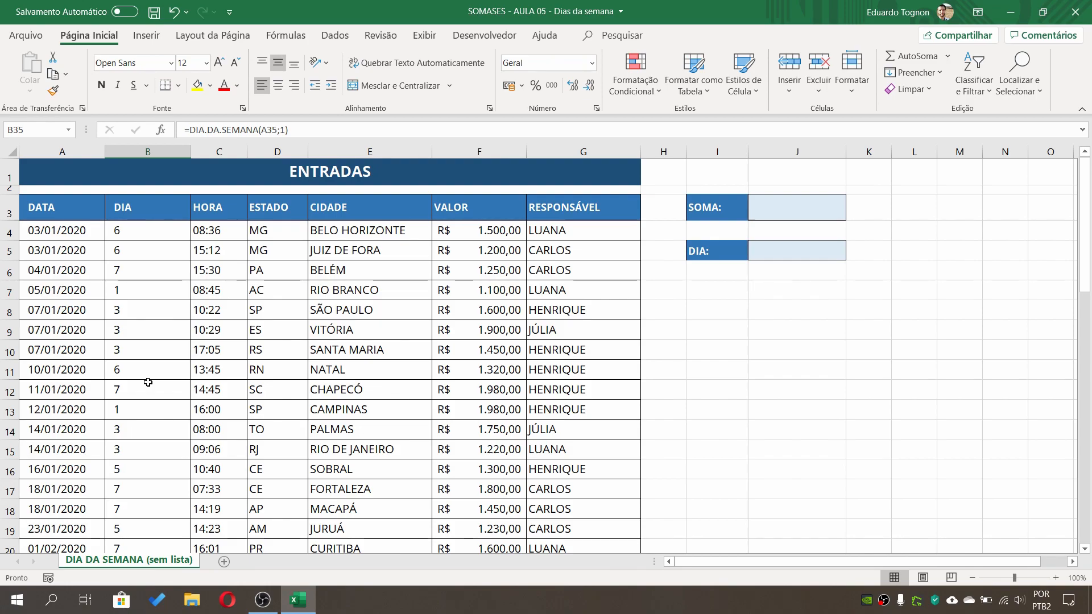
Add a new worksheet and enter the headers ORDEM in A1 and DIA in B1.
{"action": "left_click", "coordinate": [223, 563]}
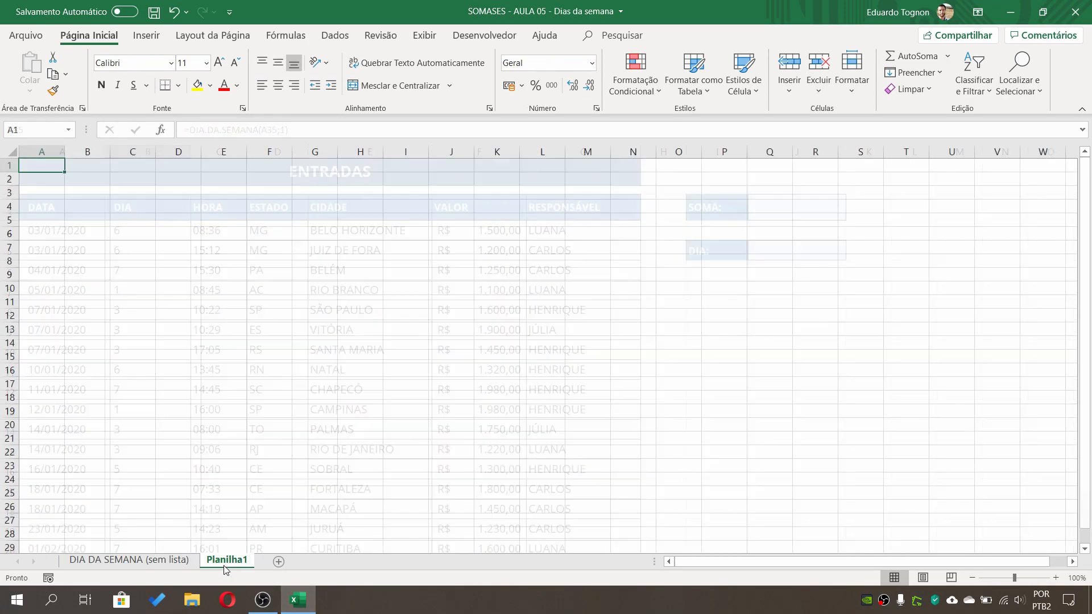
{"action": "left_click", "coordinate": [143, 559]}
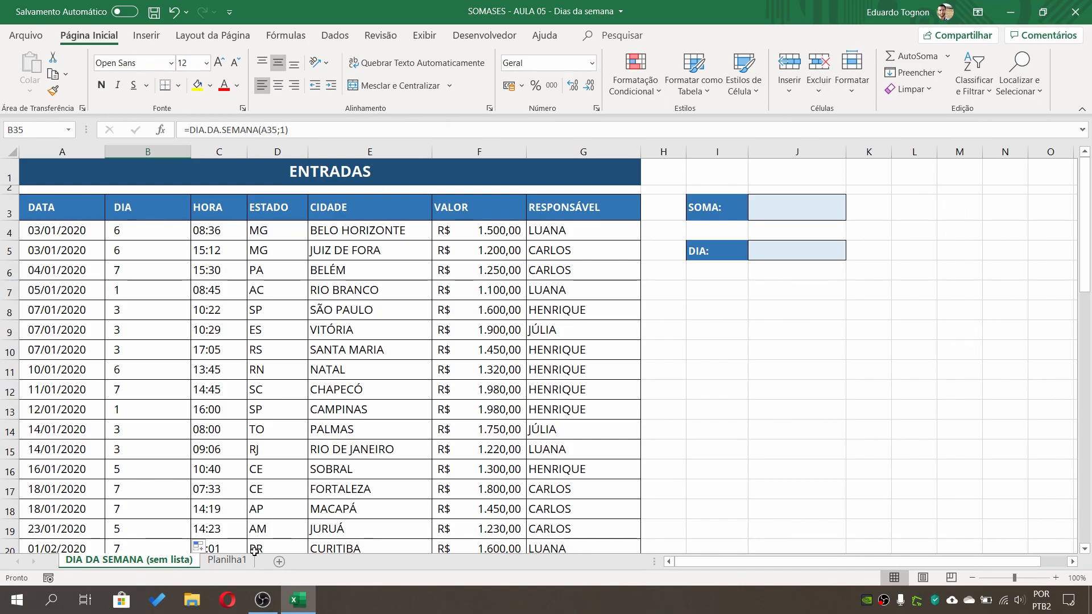
{"action": "left_click", "coordinate": [241, 565]}
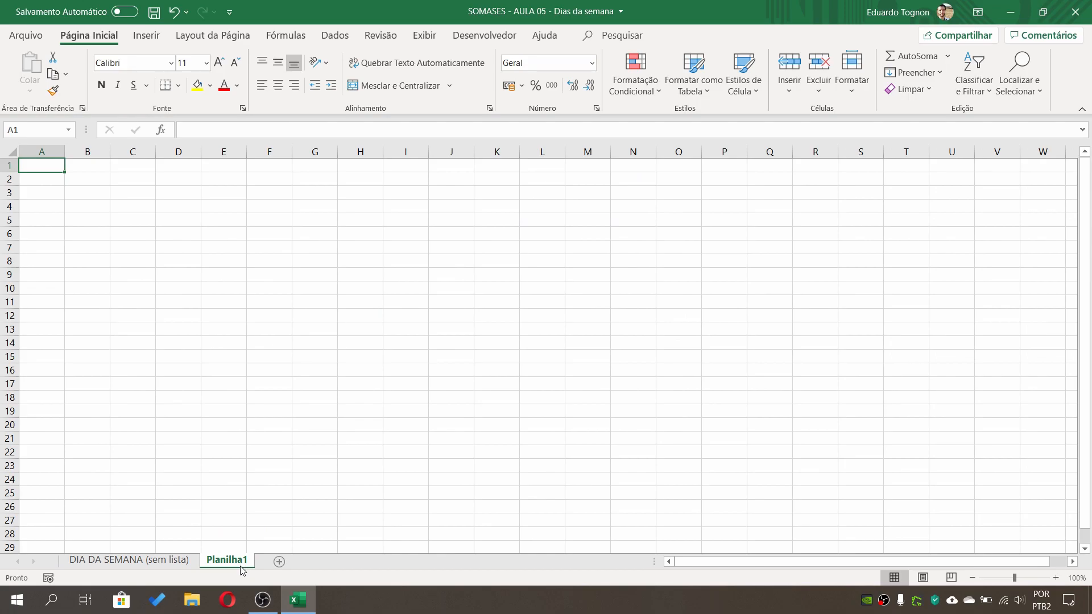
{"action": "type", "text": "O"}
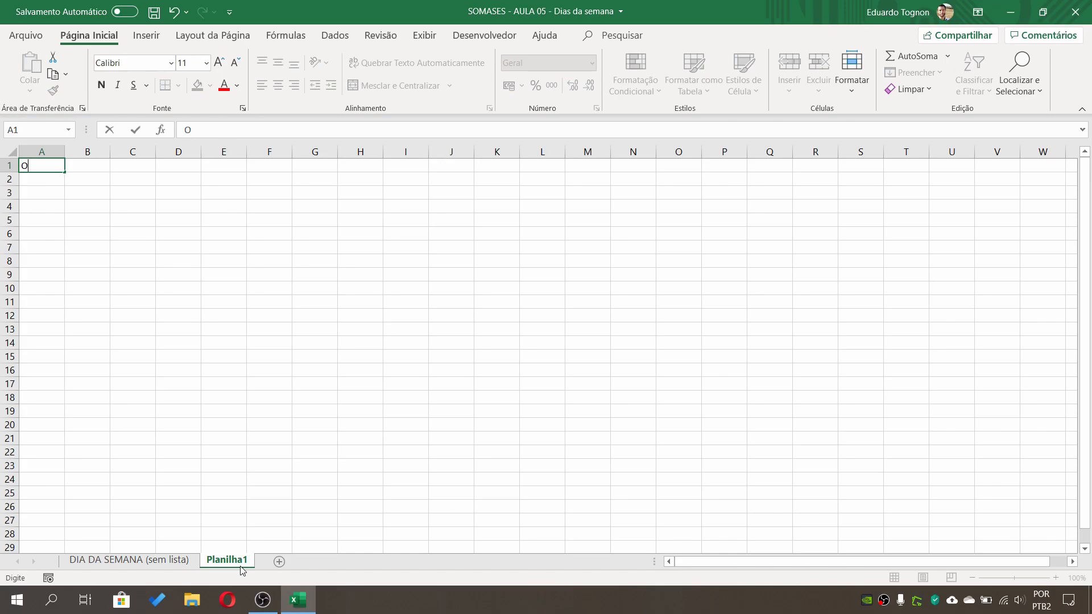
{"action": "type", "text": "RDEMdi"}
{"action": "key", "text": "BackSpace"}
{"action": "key", "text": "BackSpace"}
{"action": "key", "text": "Tab"}
{"action": "type", "text": "DI"}
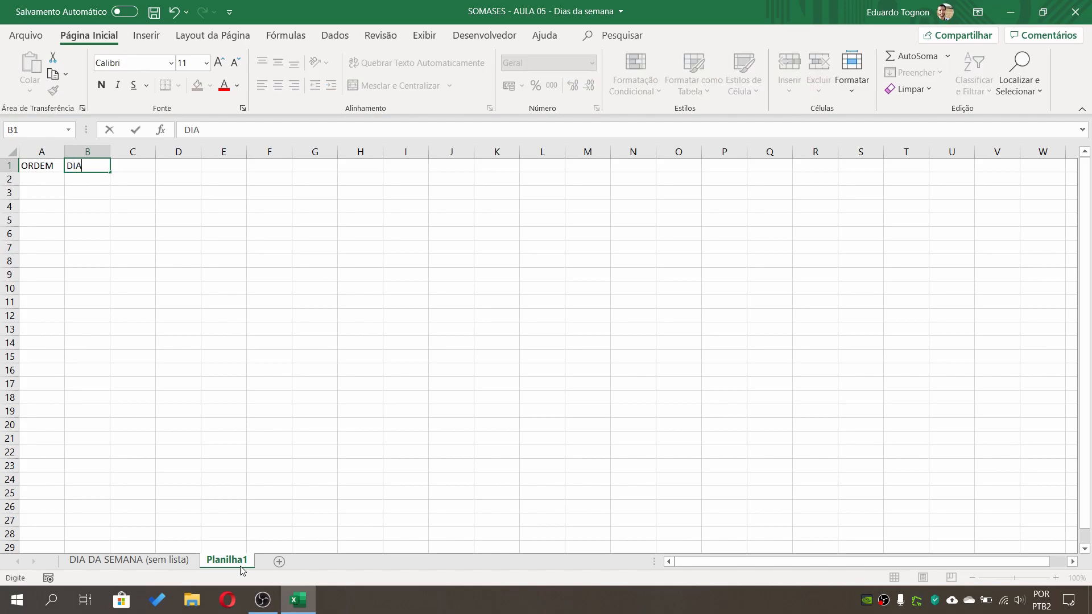
{"action": "key", "text": "Return"}
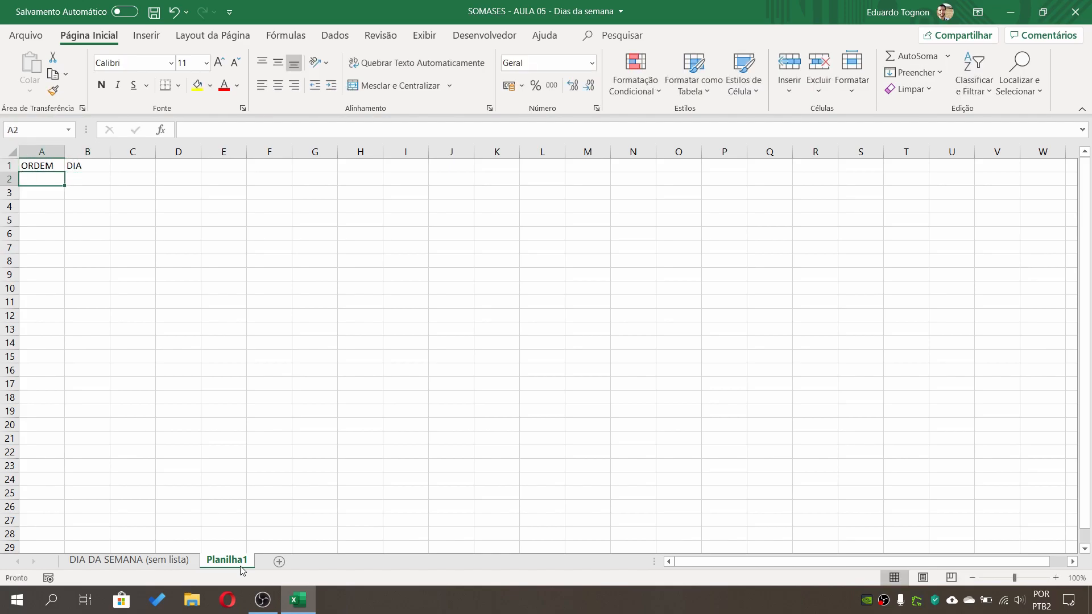
Enter the numbers 1 to 7 in cells A2 through A8 under ORDEM.
{"action": "type", "text": "1"}
{"action": "key", "text": "Return"}
{"action": "type", "text": "2"}
{"action": "key", "text": "Return"}
{"action": "type", "text": "3"}
{"action": "key", "text": "Return"}
{"action": "type", "text": "4"}
{"action": "key", "text": "Return"}
{"action": "type", "text": "5"}
{"action": "key", "text": "Return"}
{"action": "type", "text": "6"}
{"action": "key", "text": "Return"}
{"action": "type", "text": "7"}
{"action": "key", "text": "Return"}
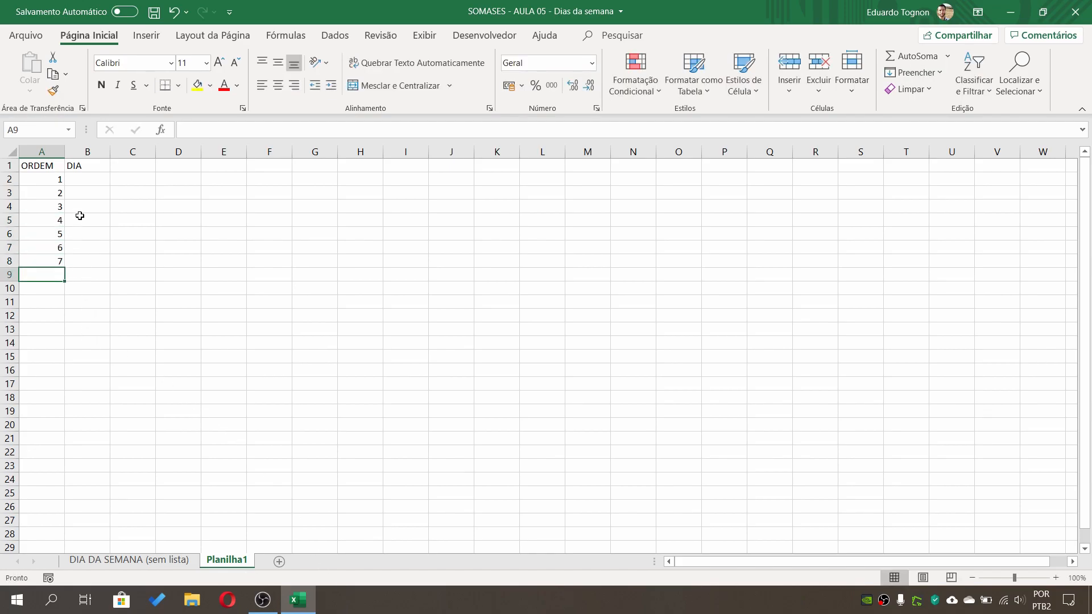
Enter domingo in B2, widen column B, and fill the weekday names down to B8.
{"action": "left_click", "coordinate": [94, 181]}
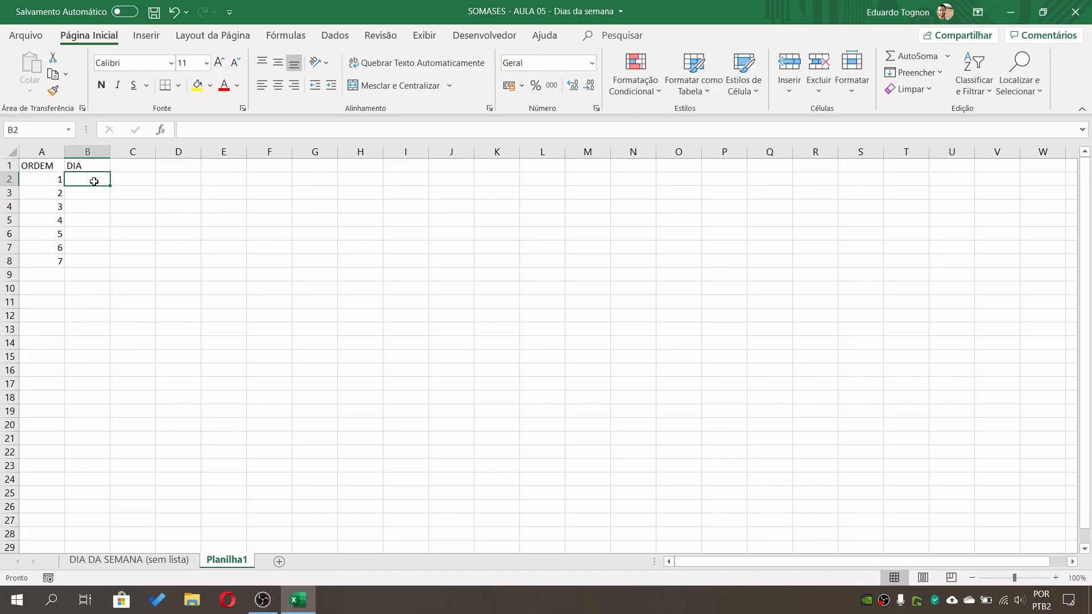
{"action": "type", "text": "domingo"}
{"action": "key", "text": "Return"}
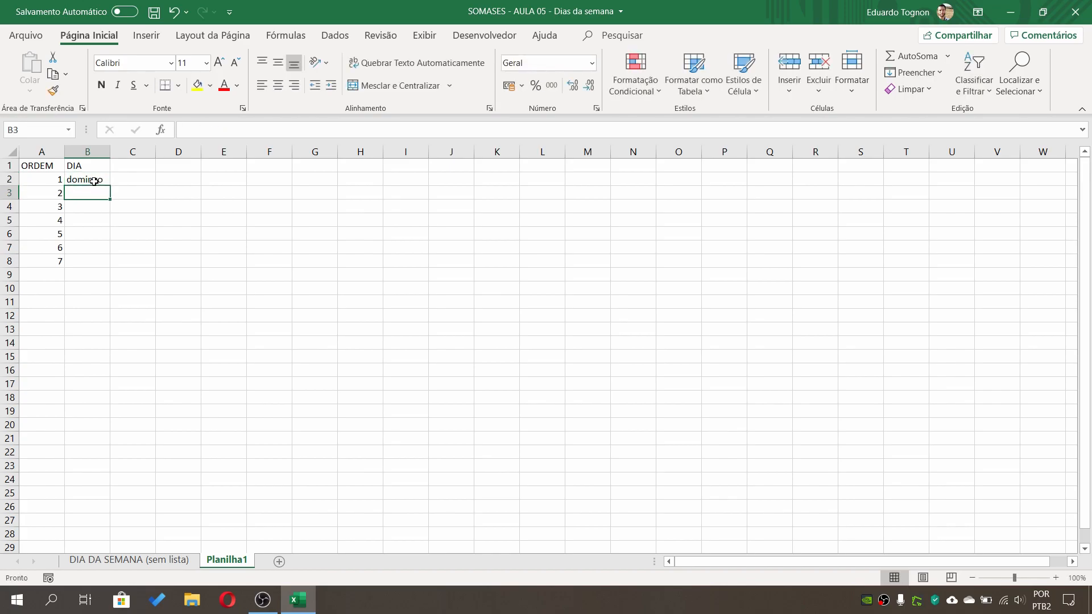
{"action": "left_click_drag", "start_coordinate": [110, 152], "coordinate": [147, 152]}
{"action": "left_click", "coordinate": [121, 181]}
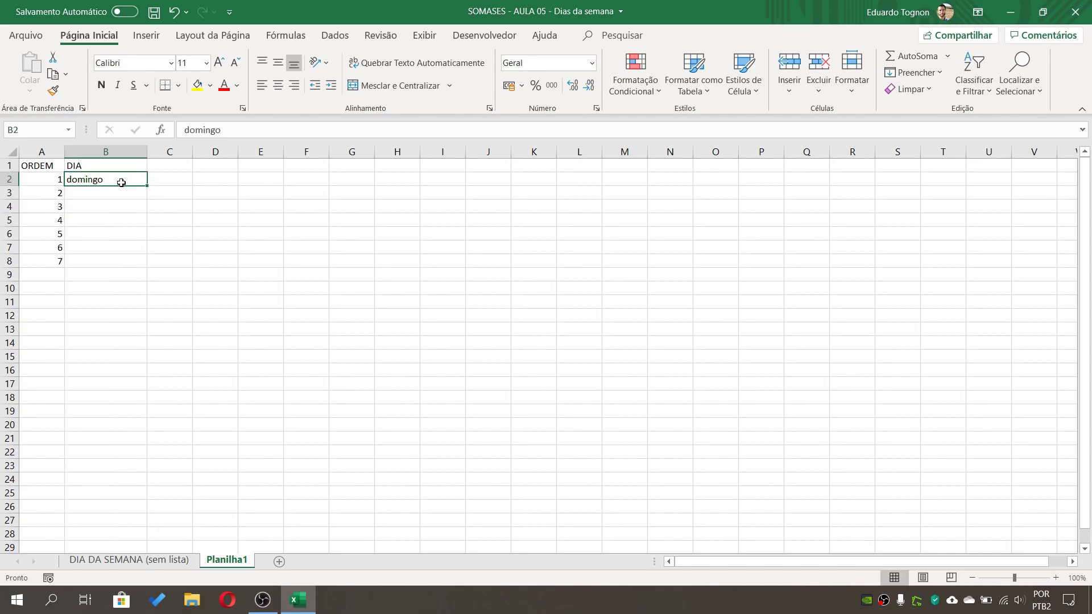
{"action": "left_click_drag", "start_coordinate": [147, 186], "coordinate": [125, 269]}
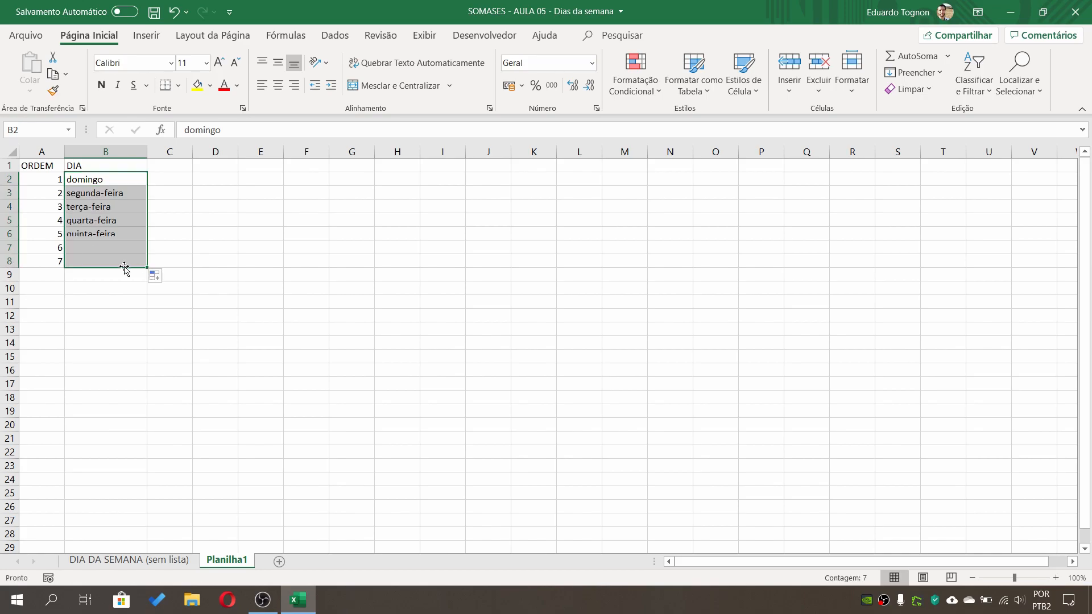
Review which weekday name matches each number in the ORDEM and DIA list on Planilha1.
{"action": "left_click", "coordinate": [84, 193]}
{"action": "left_click", "coordinate": [82, 207]}
{"action": "left_click", "coordinate": [84, 220]}
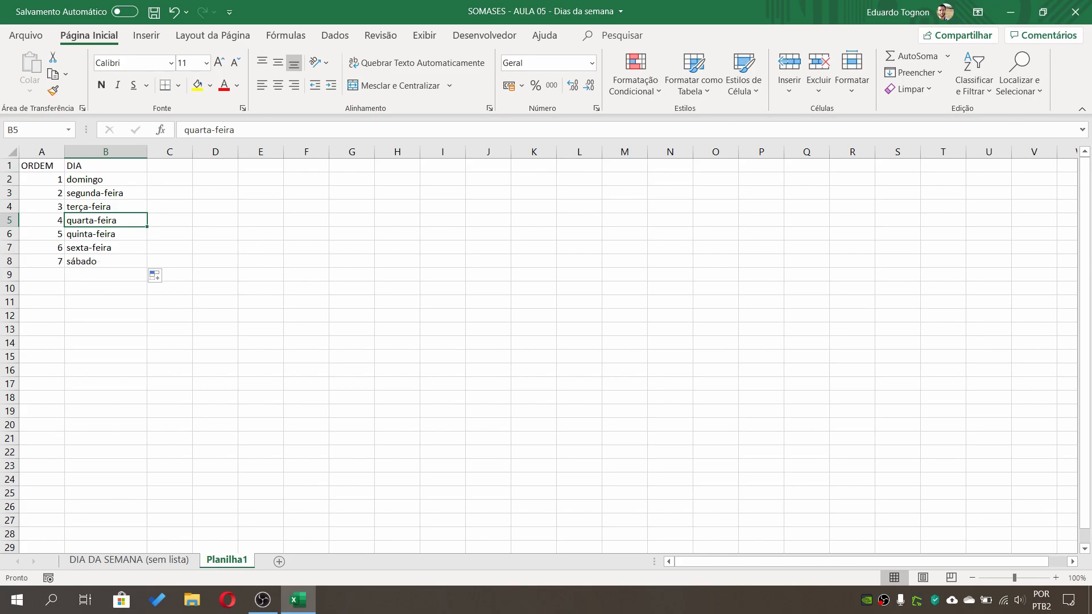
{"action": "left_click_drag", "start_coordinate": [40, 151], "coordinate": [105, 151]}
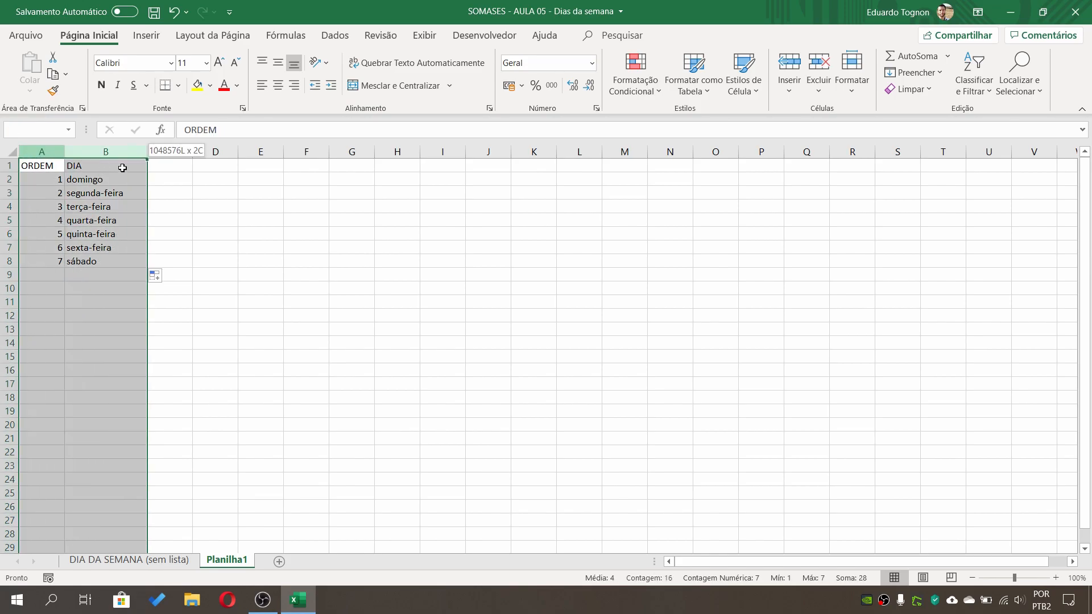
{"action": "left_click", "coordinate": [36, 180]}
{"action": "left_click", "coordinate": [157, 561]}
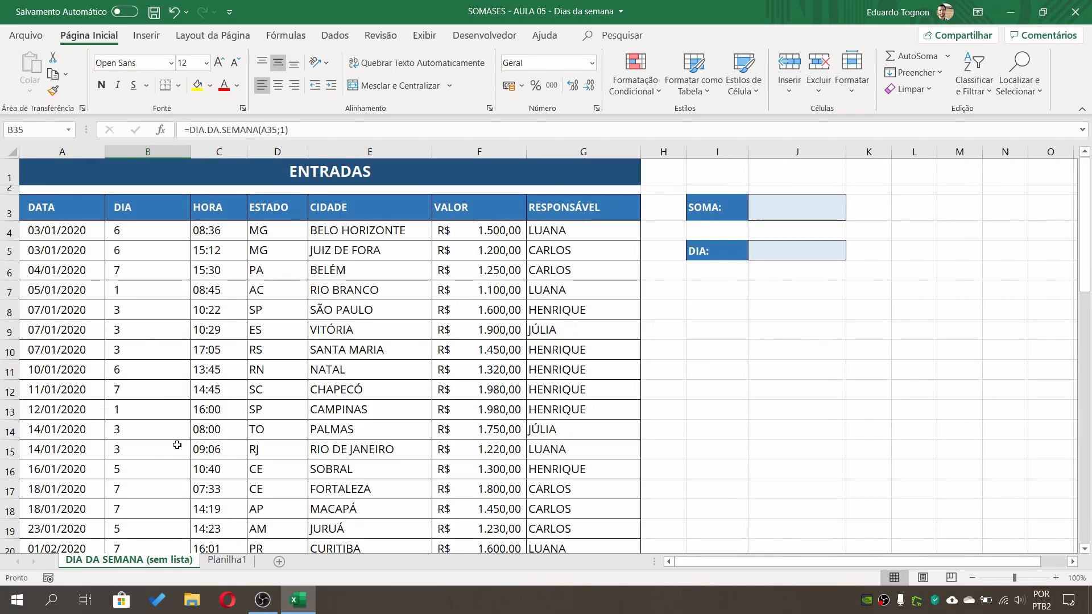
{"action": "left_click", "coordinate": [212, 560]}
{"action": "left_click", "coordinate": [85, 179]}
{"action": "left_click", "coordinate": [38, 192]}
{"action": "left_click", "coordinate": [83, 194]}
{"action": "left_click", "coordinate": [42, 210]}
{"action": "left_click", "coordinate": [79, 214]}
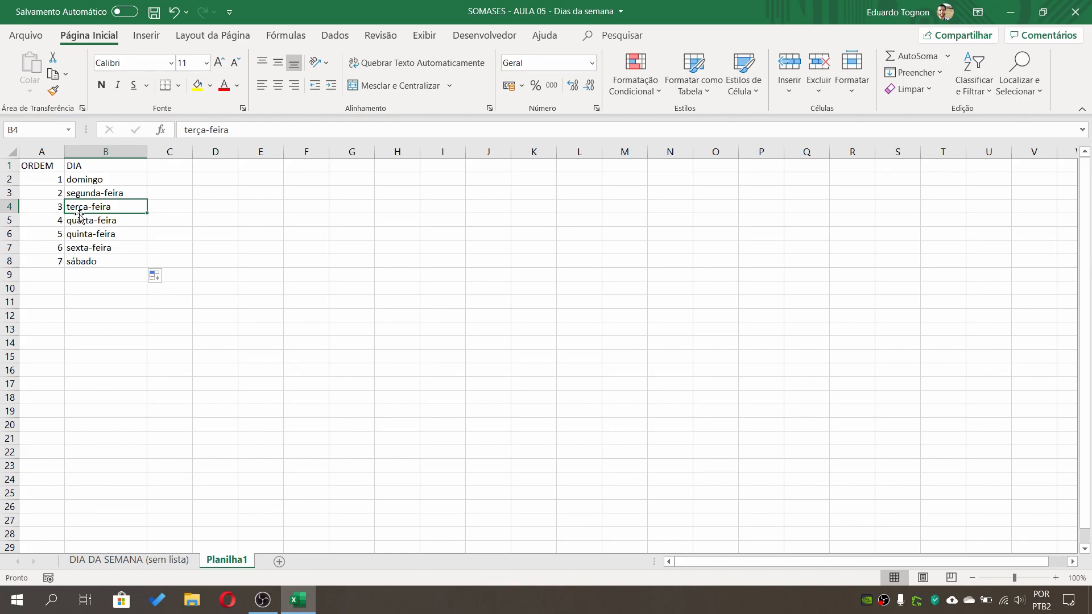
{"action": "left_click", "coordinate": [107, 180]}
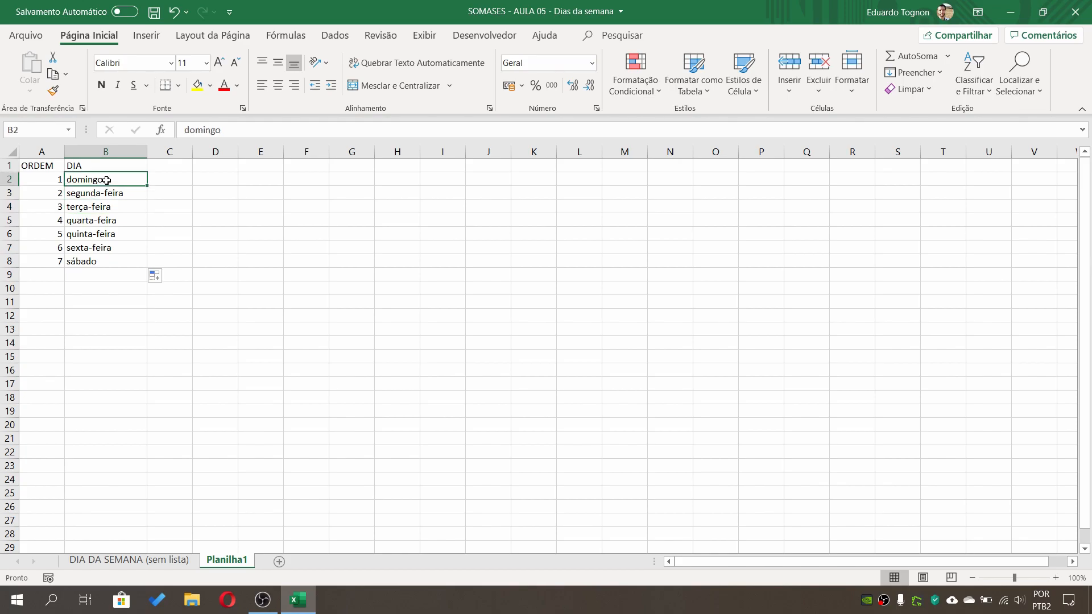
{"action": "left_click", "coordinate": [107, 193]}
{"action": "left_click", "coordinate": [101, 220]}
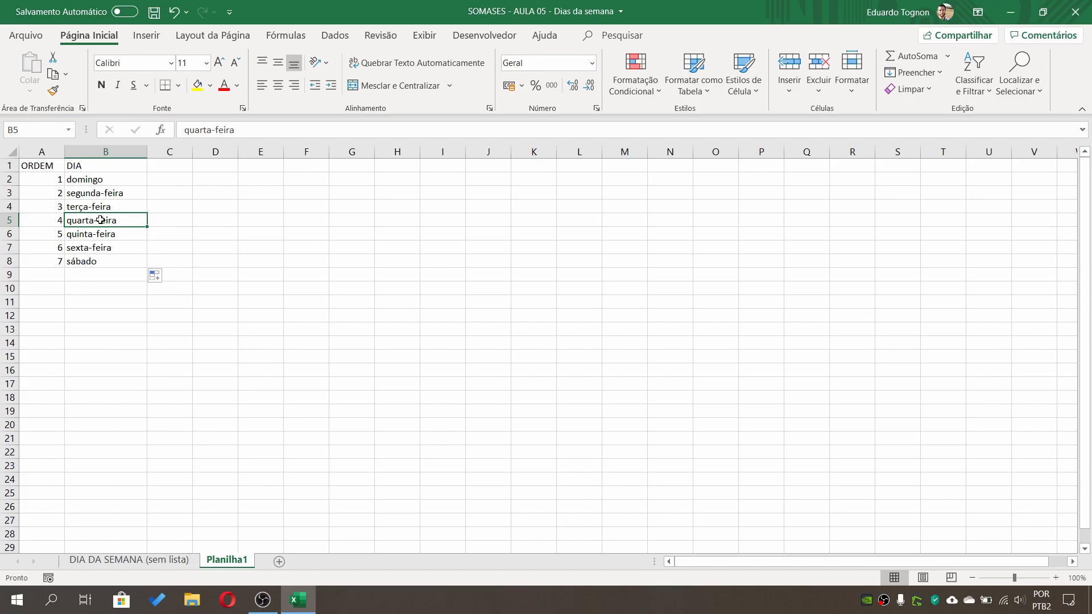
Insert a new column before HORA in the ENTRADAS table on the DIA DA SEMANA (sem lista) sheet.
{"action": "left_click", "coordinate": [169, 562]}
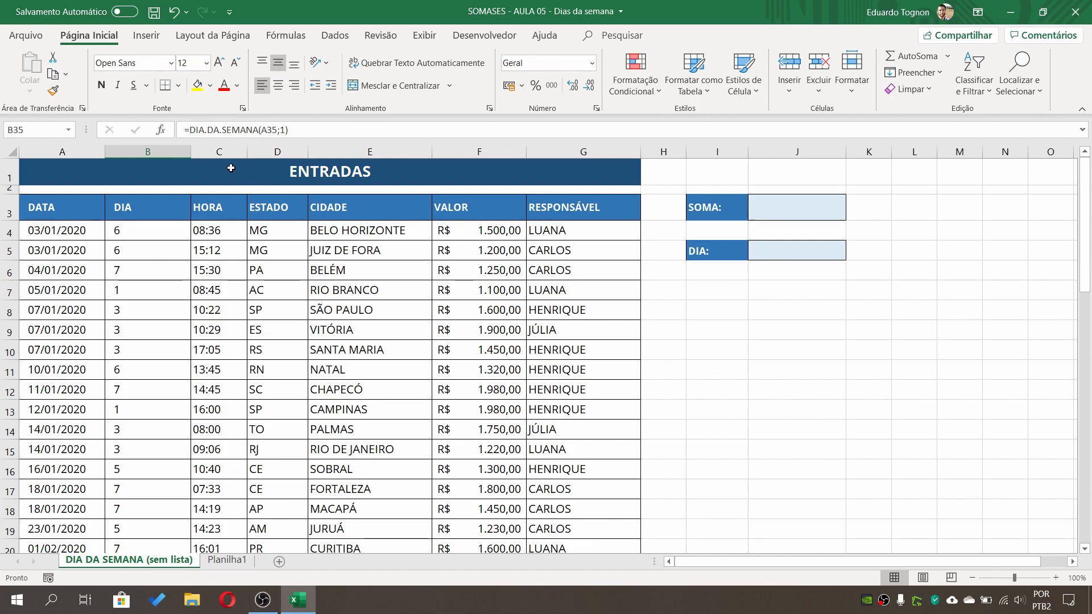
{"action": "left_click", "coordinate": [219, 151]}
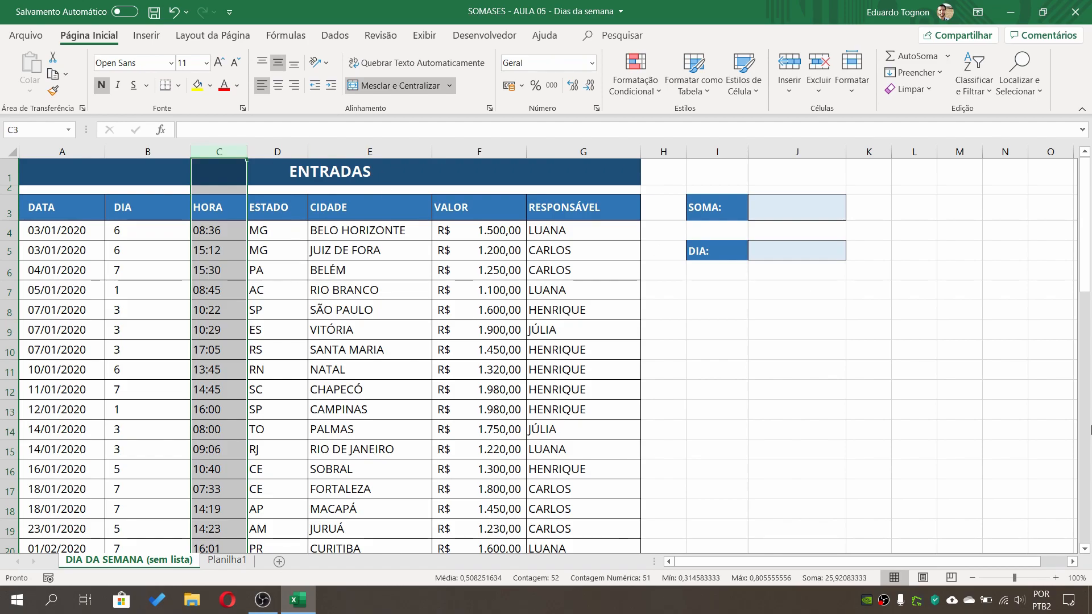
{"action": "left_click", "coordinate": [925, 152]}
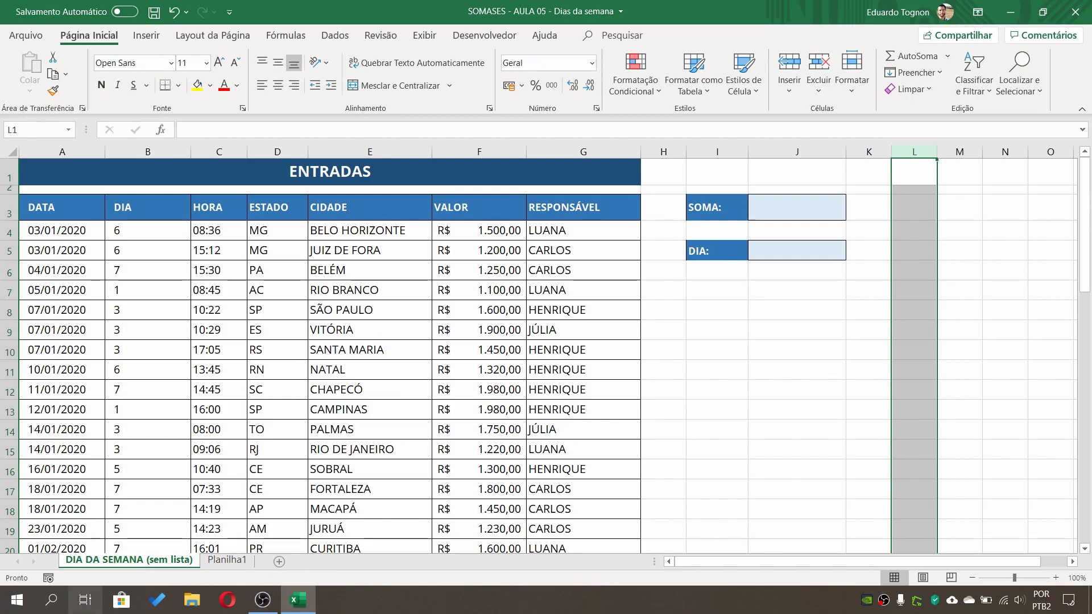
{"action": "left_click", "coordinate": [216, 146]}
{"action": "right_click", "coordinate": [216, 148]}
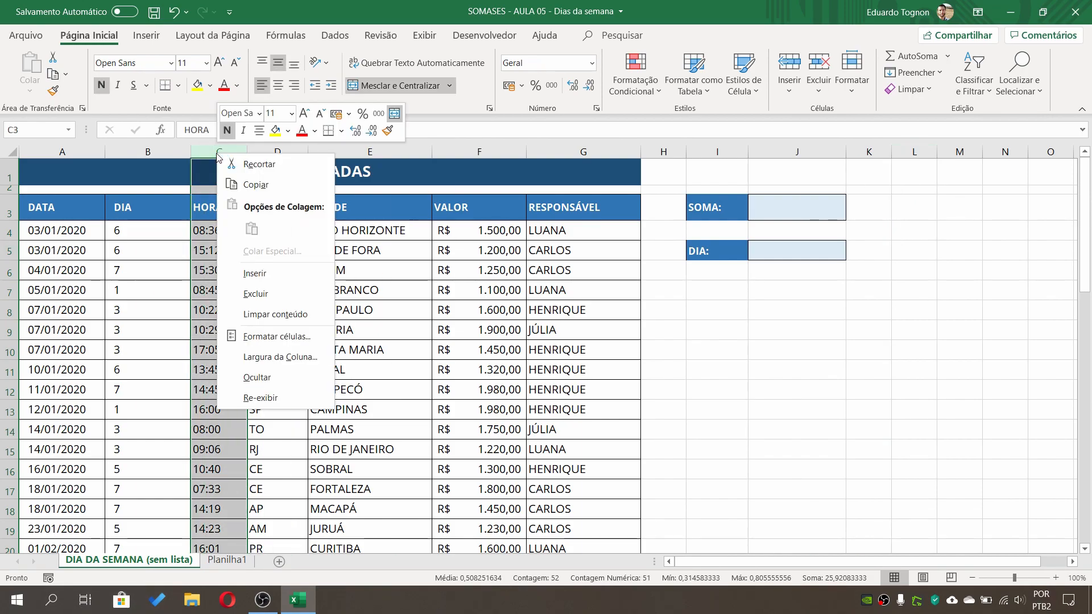
{"action": "left_click", "coordinate": [206, 148]}
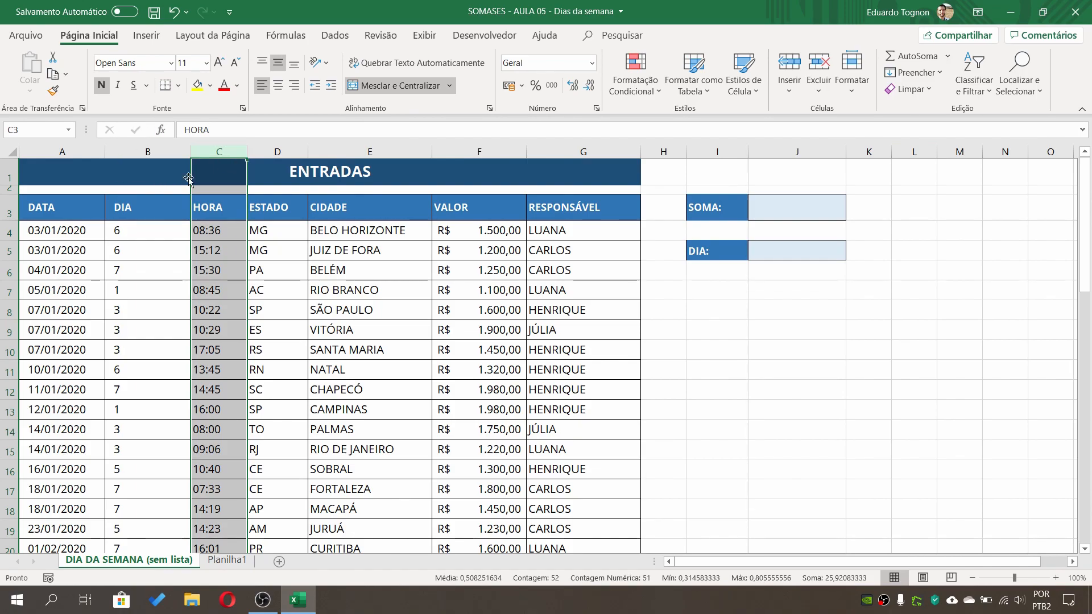
{"action": "right_click", "coordinate": [216, 151]}
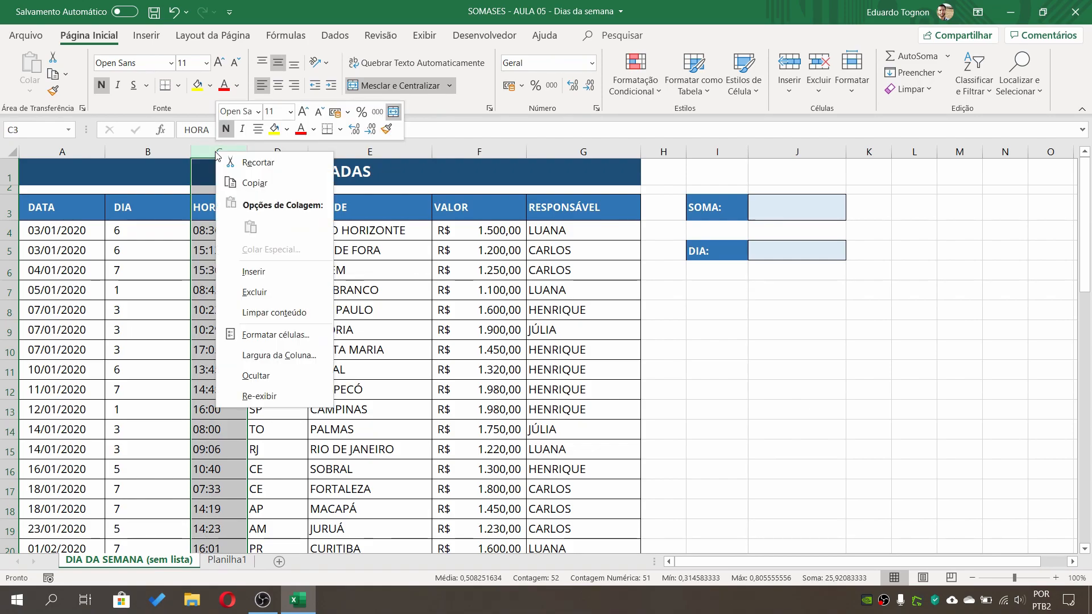
{"action": "left_click", "coordinate": [254, 272]}
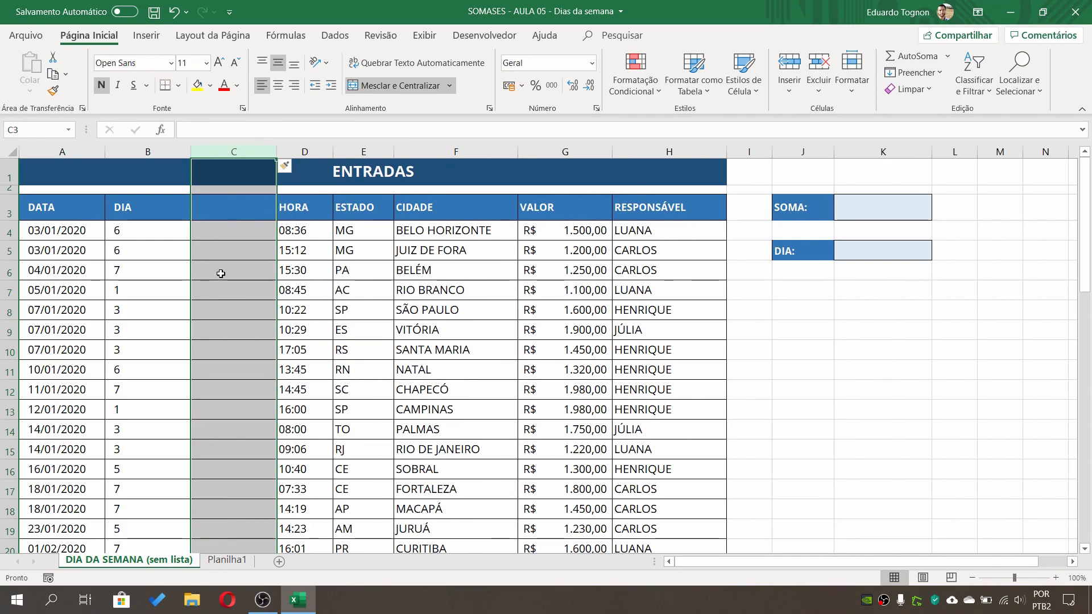
Enter the header DIA DA SEMANA in C3 and widen column C to fit it.
{"action": "left_click", "coordinate": [229, 212]}
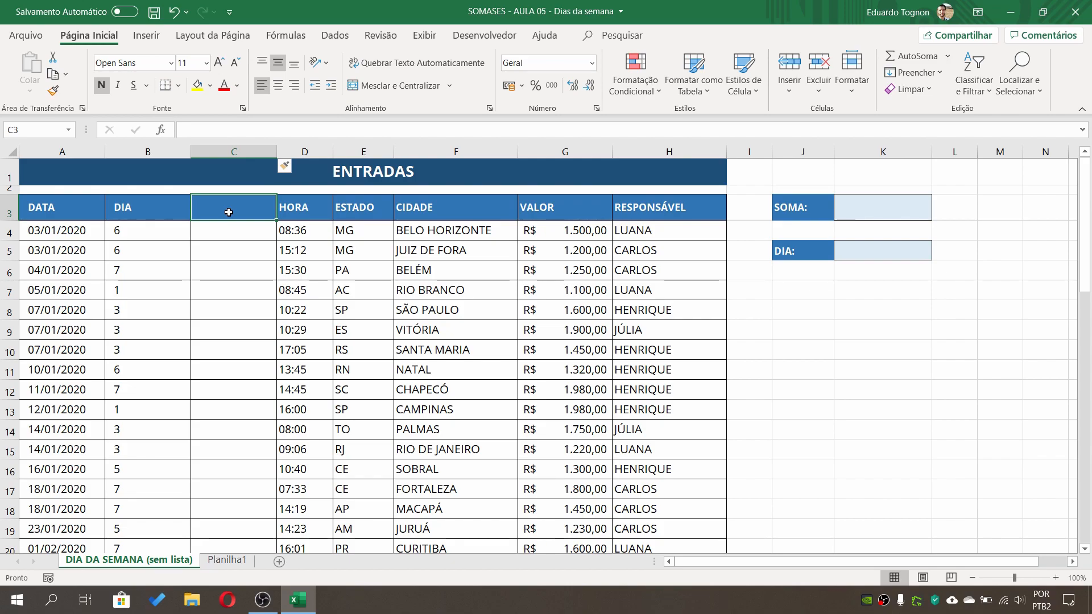
{"action": "type", "text": "D"}
{"action": "key", "text": "BackSpace"}
{"action": "key", "text": "BackSpace"}
{"action": "type", "text": "IA DA SEMANA"}
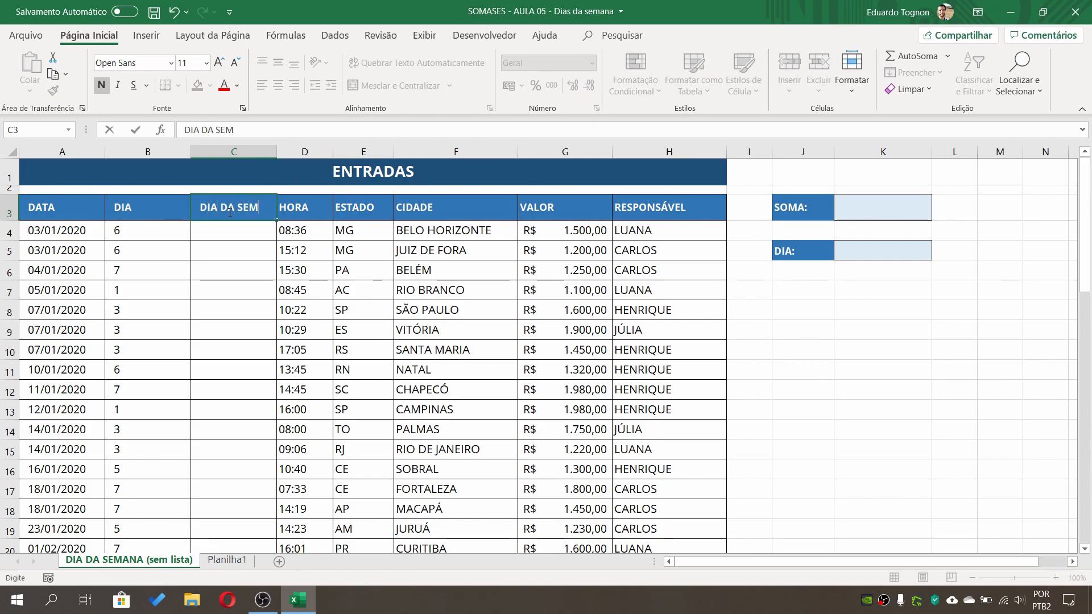
{"action": "key", "text": "Return"}
{"action": "left_click_drag", "start_coordinate": [277, 152], "coordinate": [294, 152]}
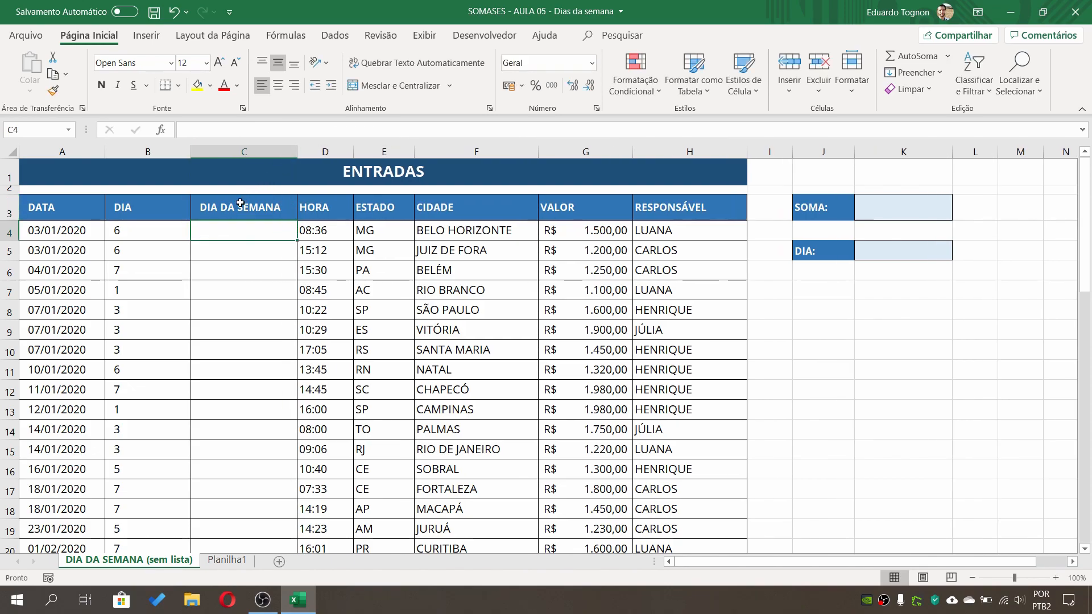
Begin a PROCV formula in C4 of the DIA DA SEMANA column, with B4 as the lookup value.
{"action": "left_click", "coordinate": [132, 227]}
{"action": "left_click", "coordinate": [245, 230]}
{"action": "type", "text": "=rp"}
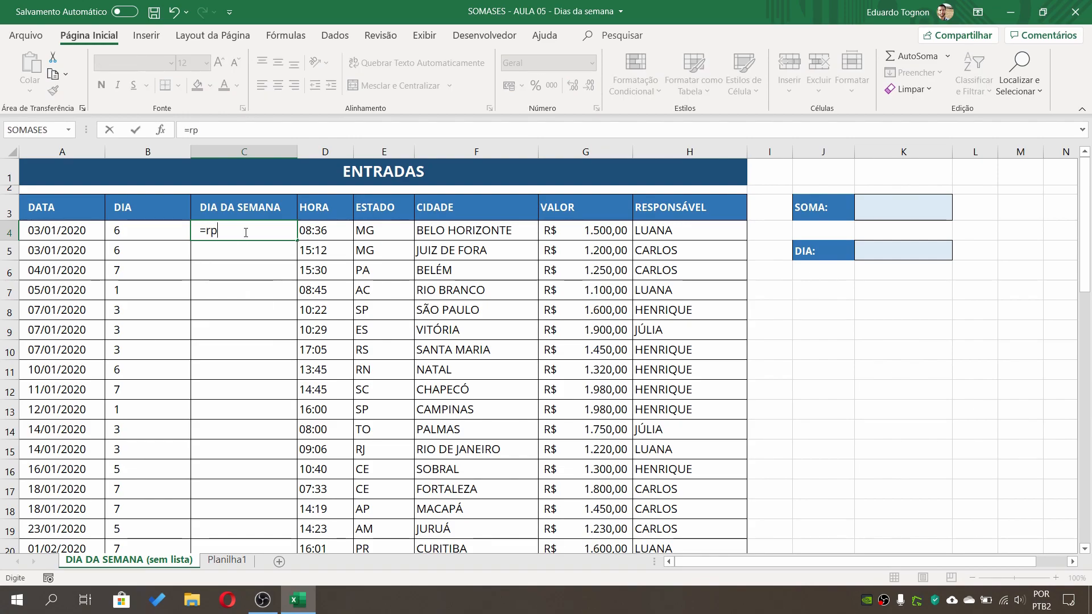
{"action": "key", "text": "BackSpace"}
{"action": "key", "text": "BackSpace"}
{"action": "type", "text": "procv"}
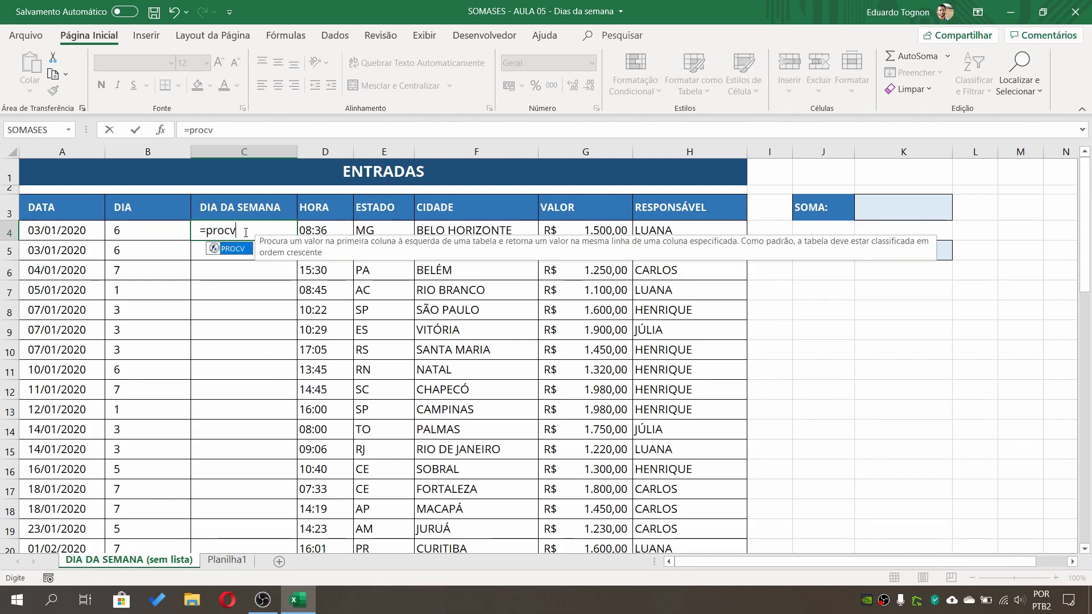
{"action": "type", "text": "("}
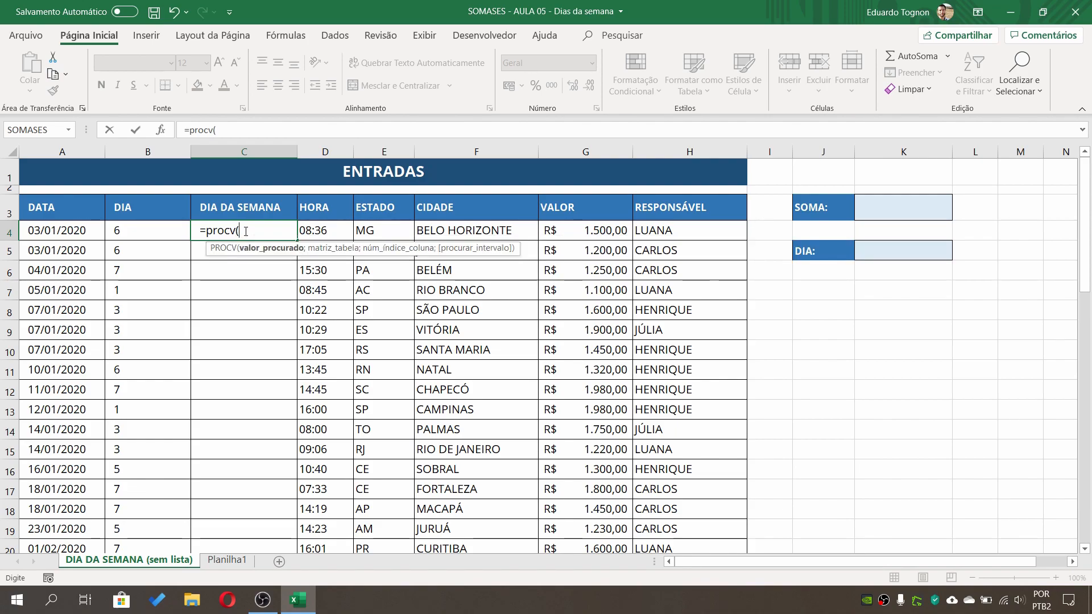
{"action": "left_click", "coordinate": [134, 232]}
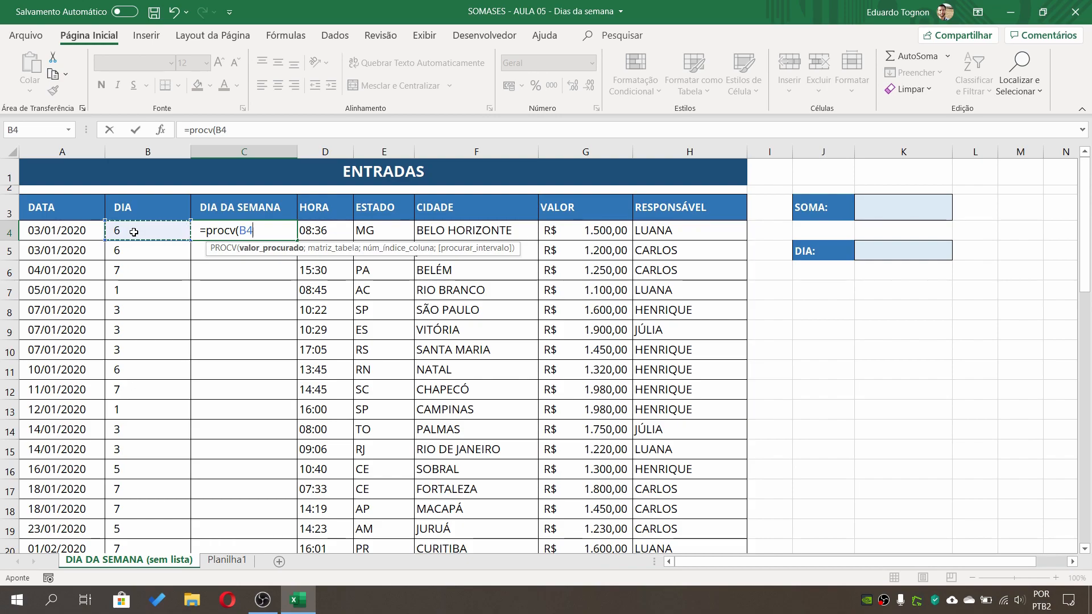
{"action": "type", "text": ";"}
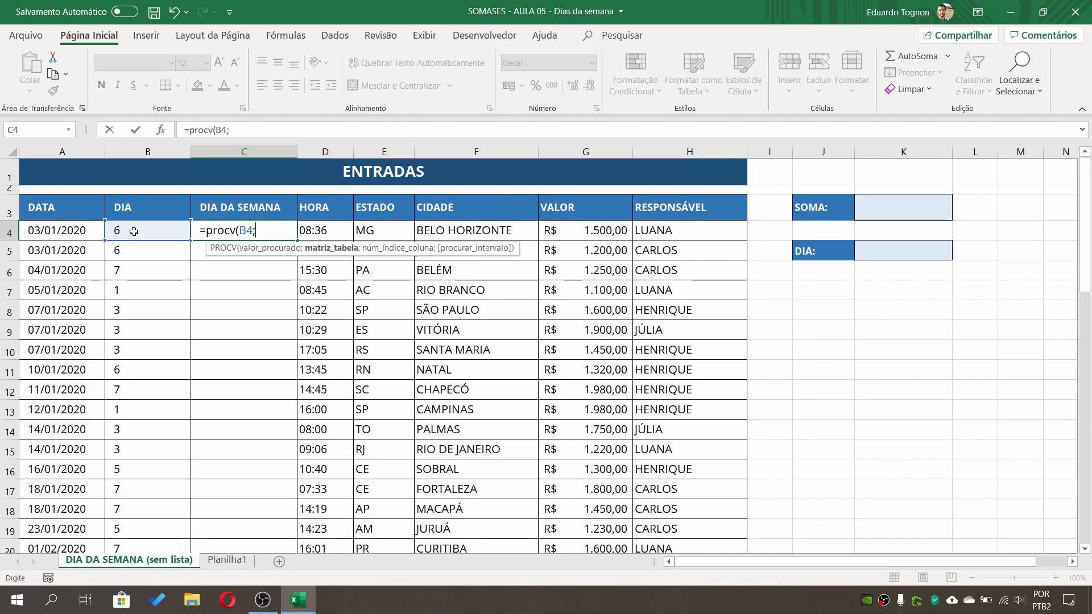
Complete the PROCV formula with table range Planilha1!A1:B8, column index 2 and FALSO for an exact match.
{"action": "left_click", "coordinate": [241, 564]}
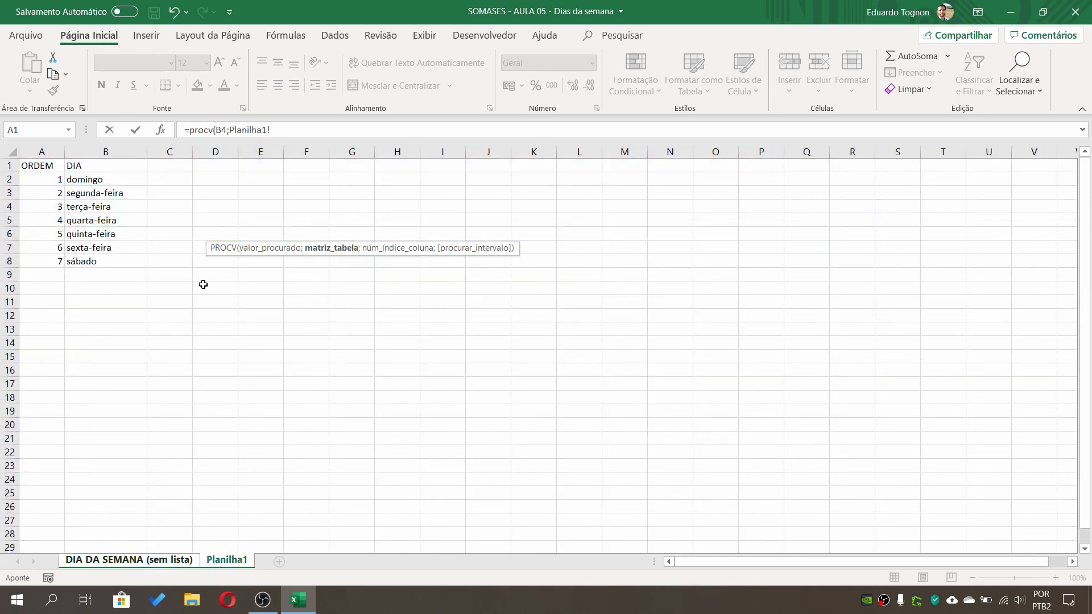
{"action": "left_click_drag", "start_coordinate": [38, 162], "coordinate": [124, 206]}
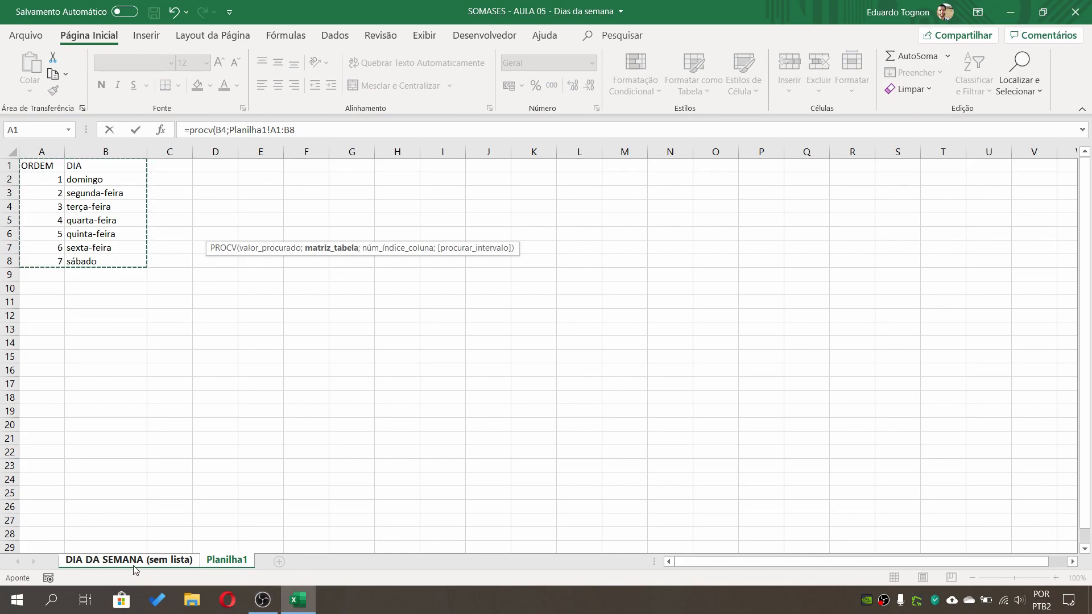
{"action": "left_click", "coordinate": [304, 130]}
{"action": "type", "text": ";"}
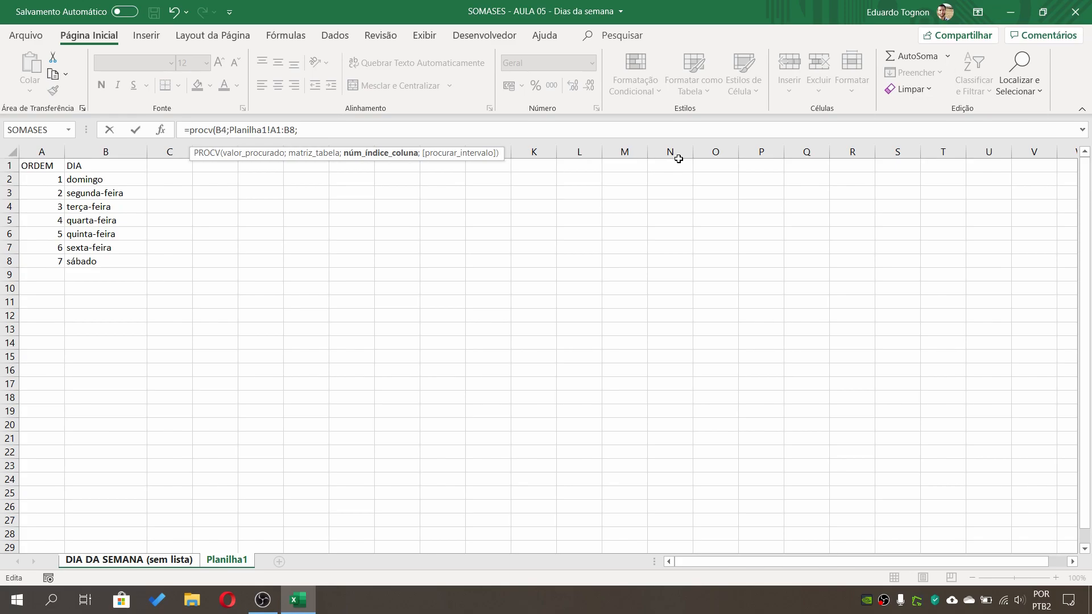
{"action": "type", "text": "2"}
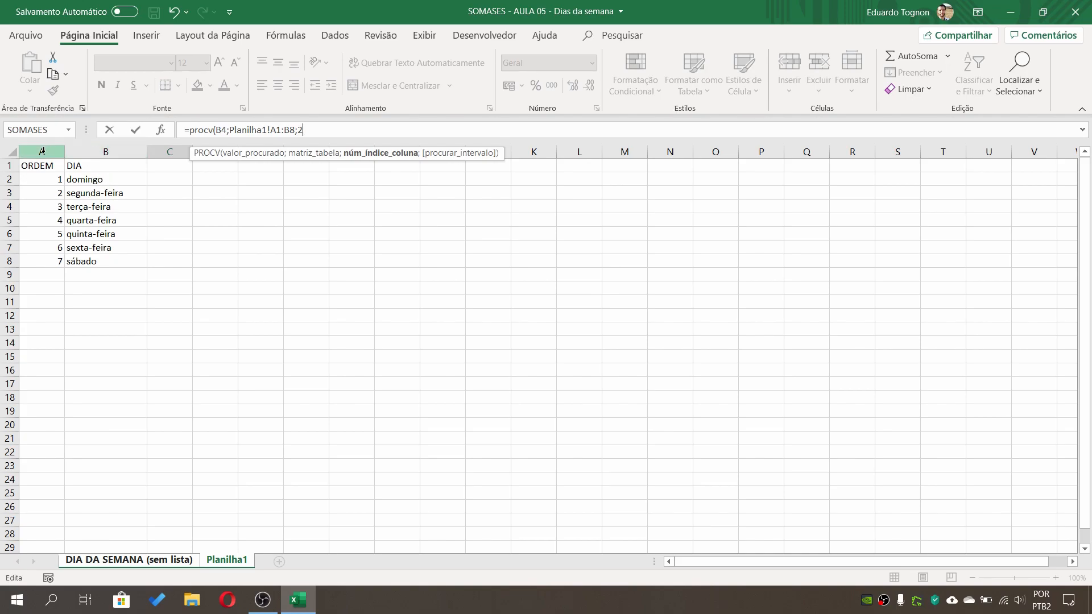
{"action": "type", "text": ";"}
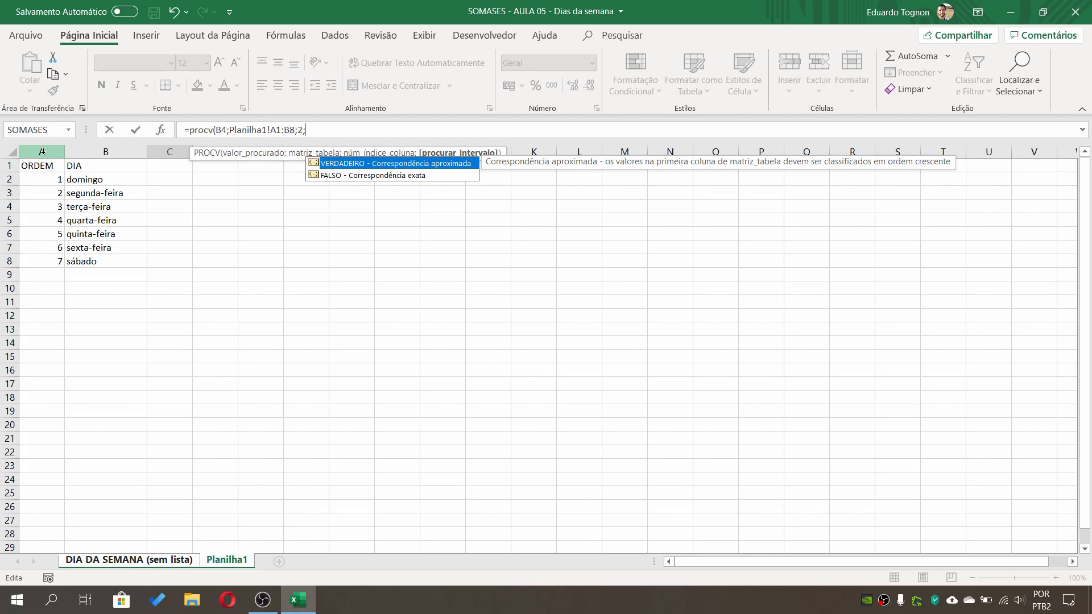
{"action": "type", "text": "falso"}
{"action": "type", "text": ")"}
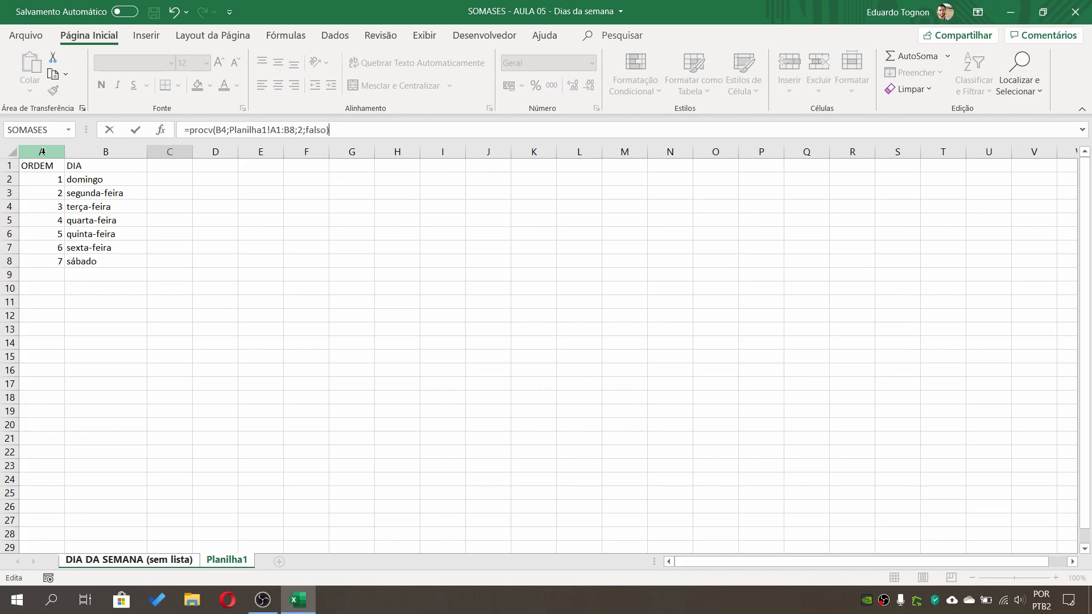
{"action": "key", "text": "Return"}
Check the weekday name in C4 against the number in B4 and the list on Planilha1.
{"action": "left_click", "coordinate": [250, 230]}
{"action": "left_click", "coordinate": [169, 230]}
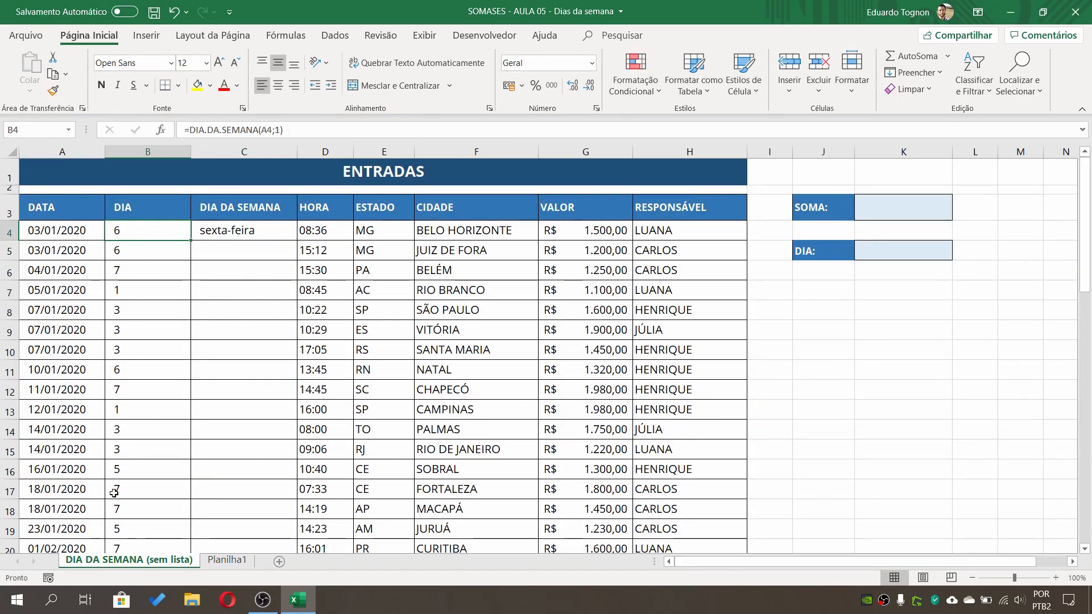
{"action": "left_click", "coordinate": [227, 560]}
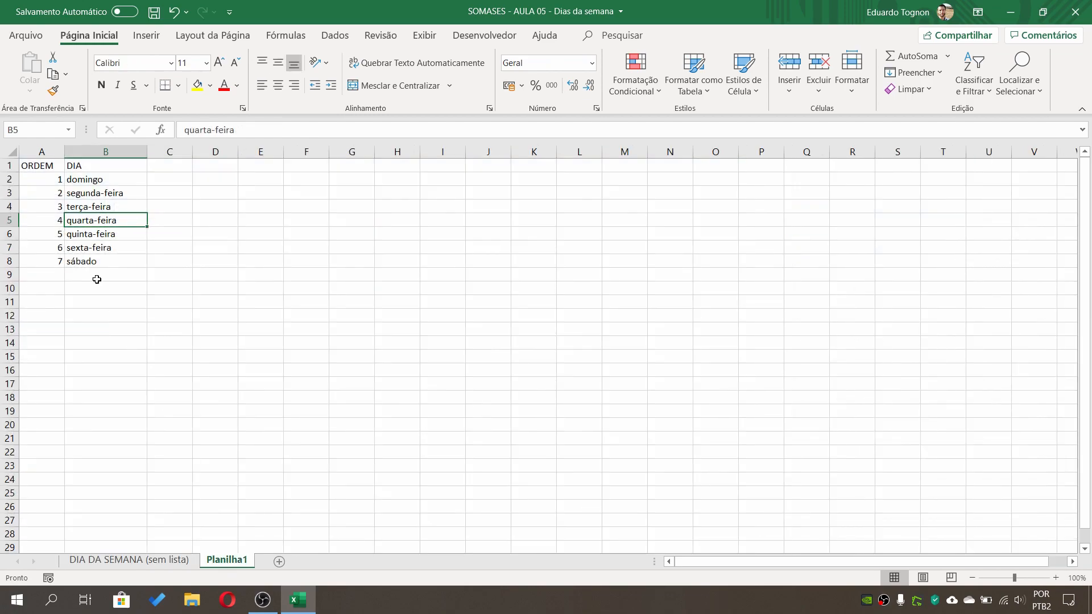
{"action": "left_click", "coordinate": [48, 247]}
{"action": "left_click", "coordinate": [103, 249]}
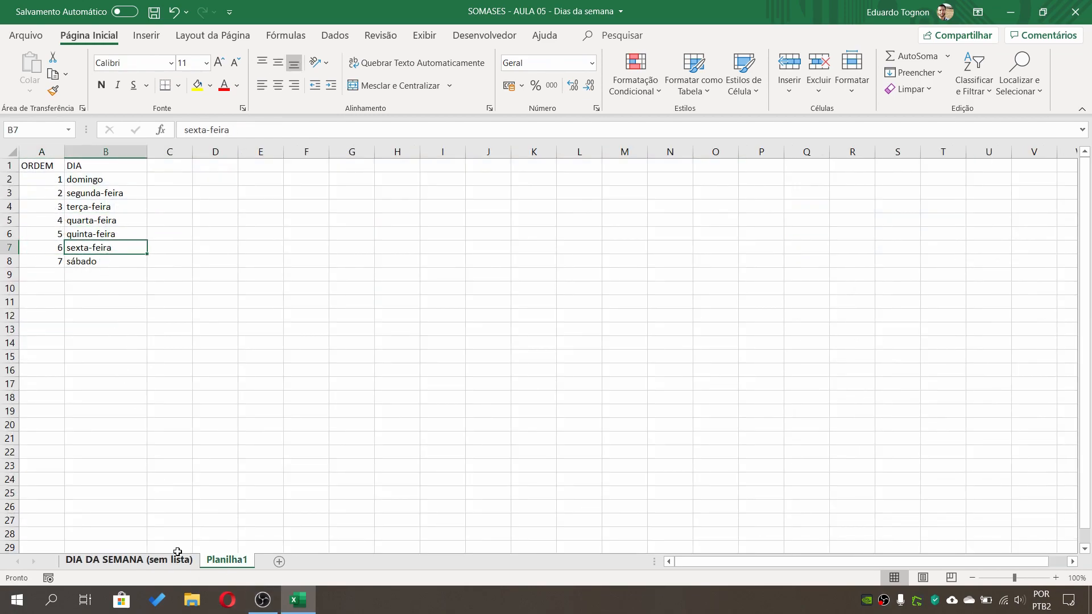
{"action": "left_click", "coordinate": [162, 565]}
Move the Planilha1 sheet before DIA DA SEMANA (sem lista) and rename it Semana.
{"action": "left_click_drag", "start_coordinate": [215, 563], "coordinate": [62, 560]}
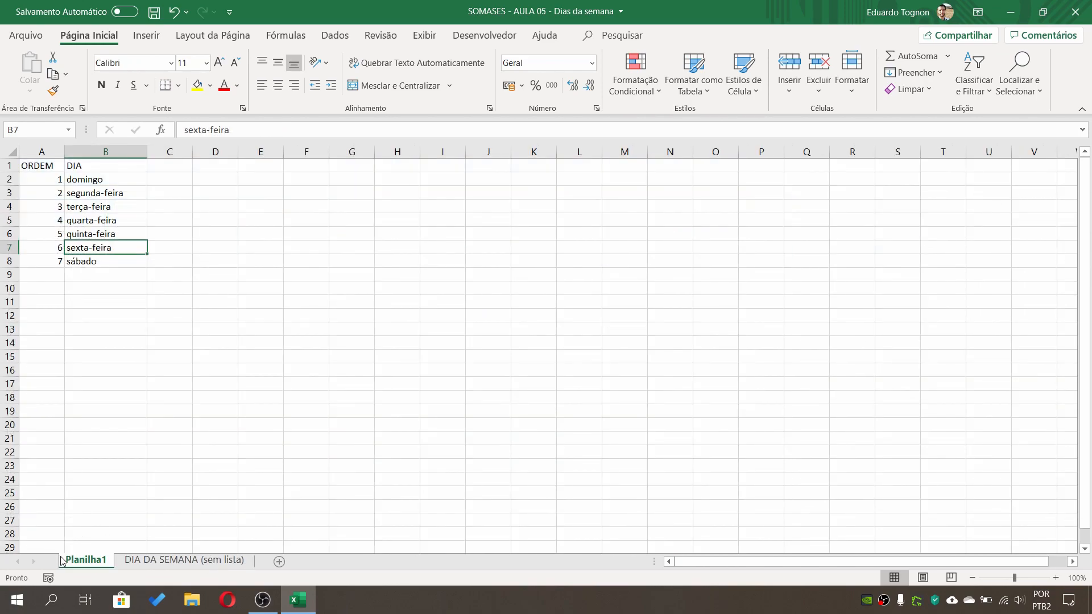
{"action": "double_click", "coordinate": [94, 562]}
{"action": "type", "text": "Semana"}
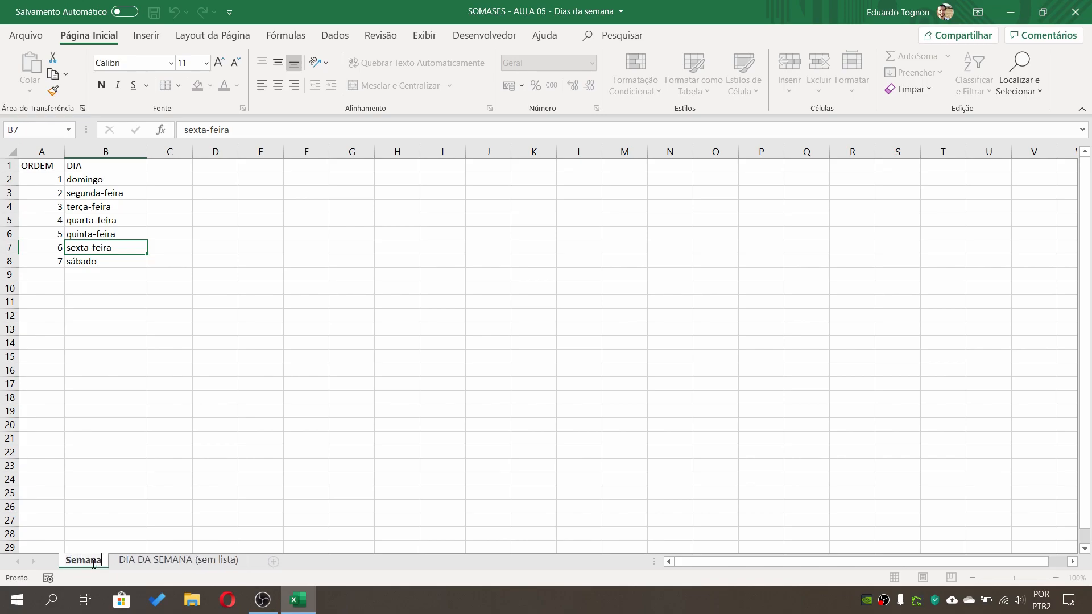
{"action": "key", "text": "Return"}
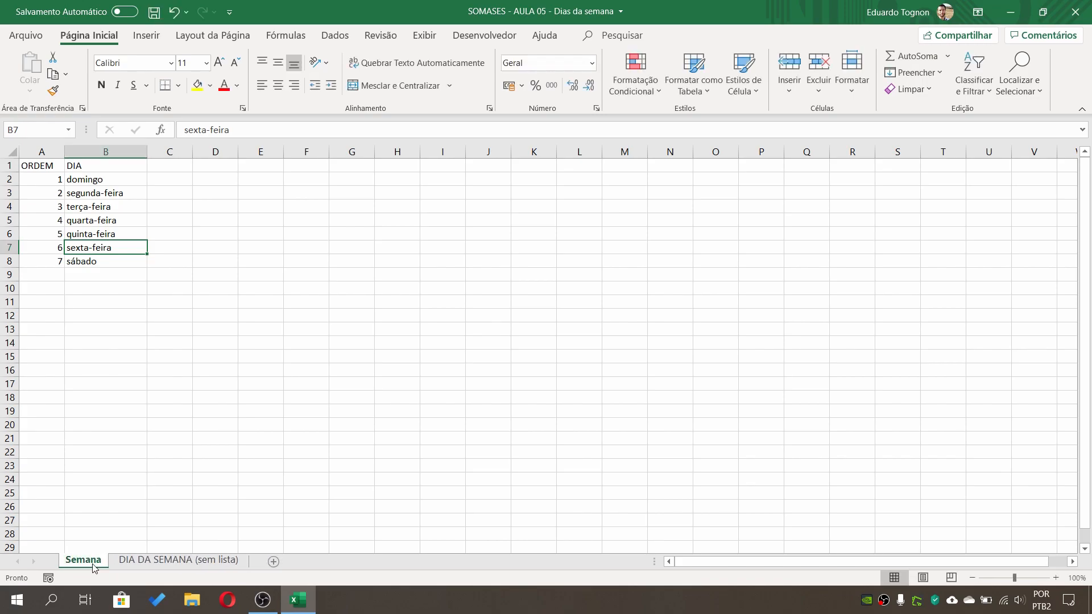
Compare the table range in C4's PROCV formula with the ORDEM and DIA list on the Semana sheet.
{"action": "left_click", "coordinate": [178, 561]}
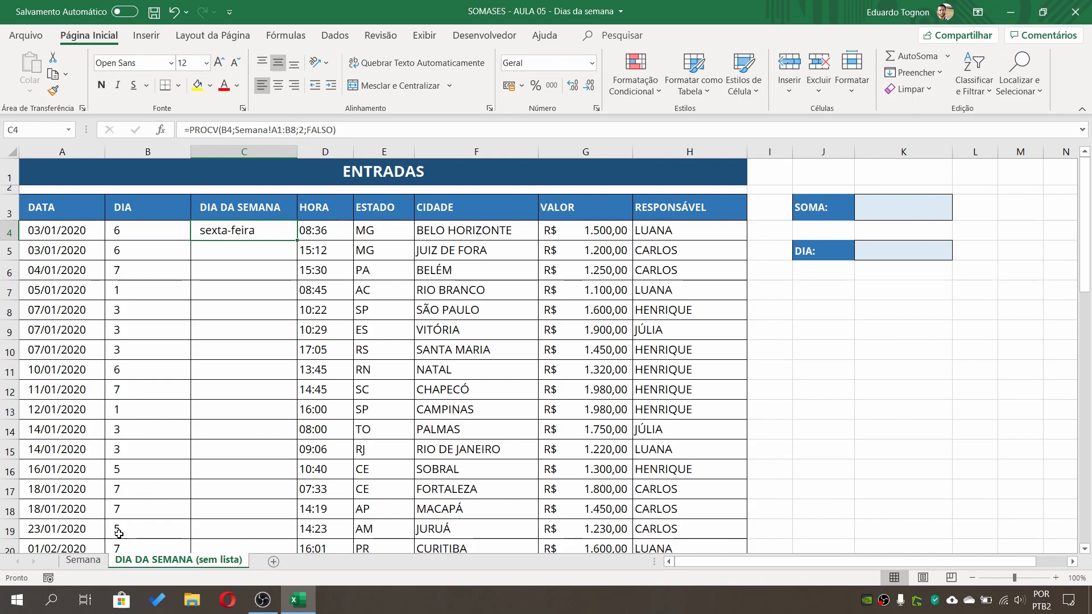
{"action": "left_click", "coordinate": [83, 560]}
{"action": "left_click_drag", "start_coordinate": [35, 166], "coordinate": [120, 264]}
{"action": "left_click", "coordinate": [31, 165]}
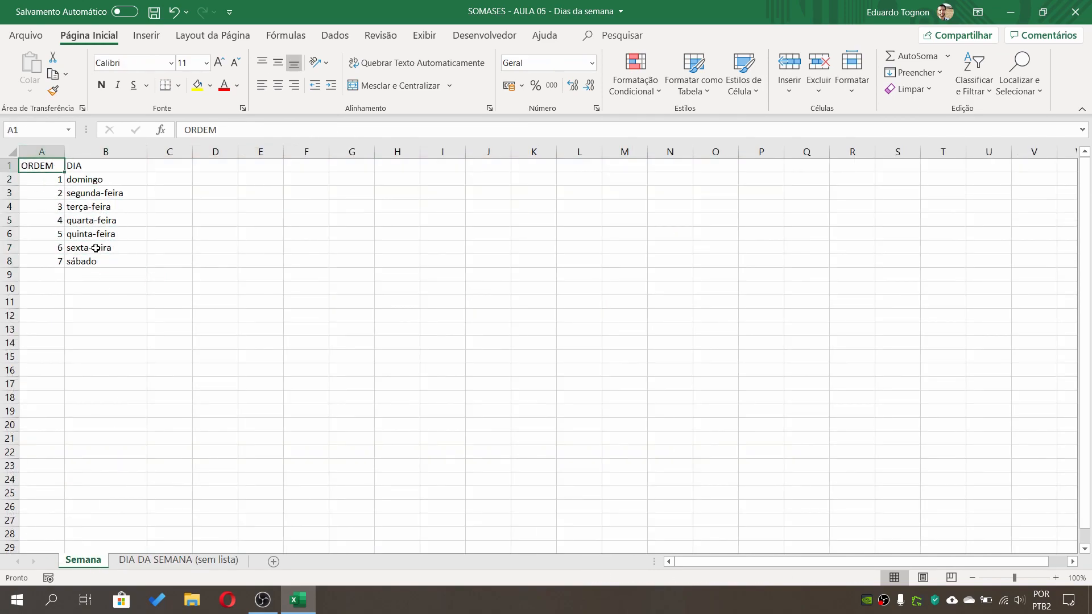
{"action": "left_click", "coordinate": [85, 261]}
{"action": "left_click", "coordinate": [178, 560]}
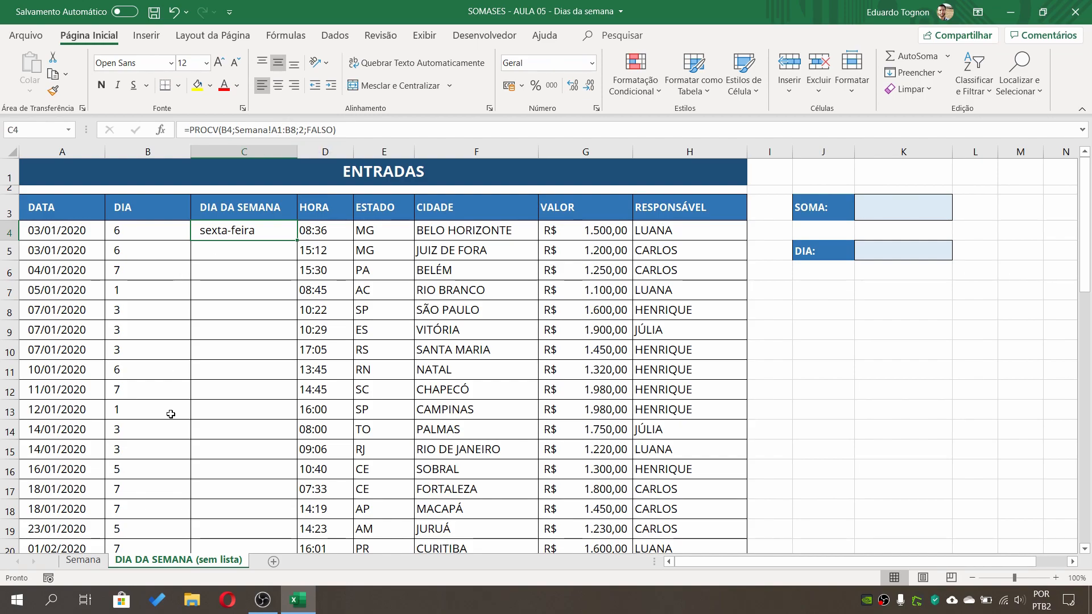
{"action": "left_click", "coordinate": [98, 561]}
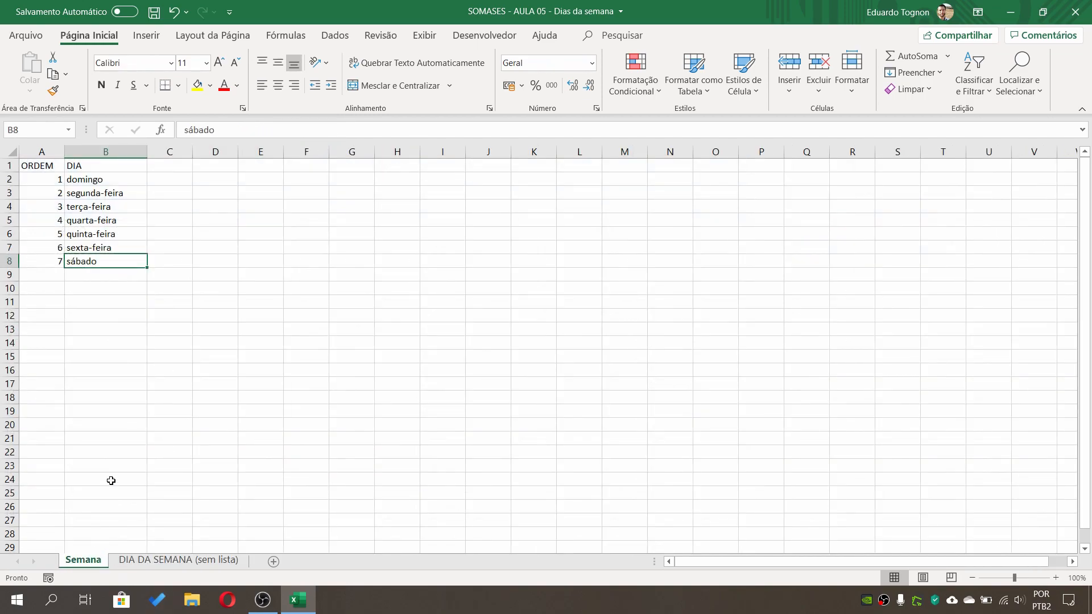
{"action": "left_click", "coordinate": [188, 562]}
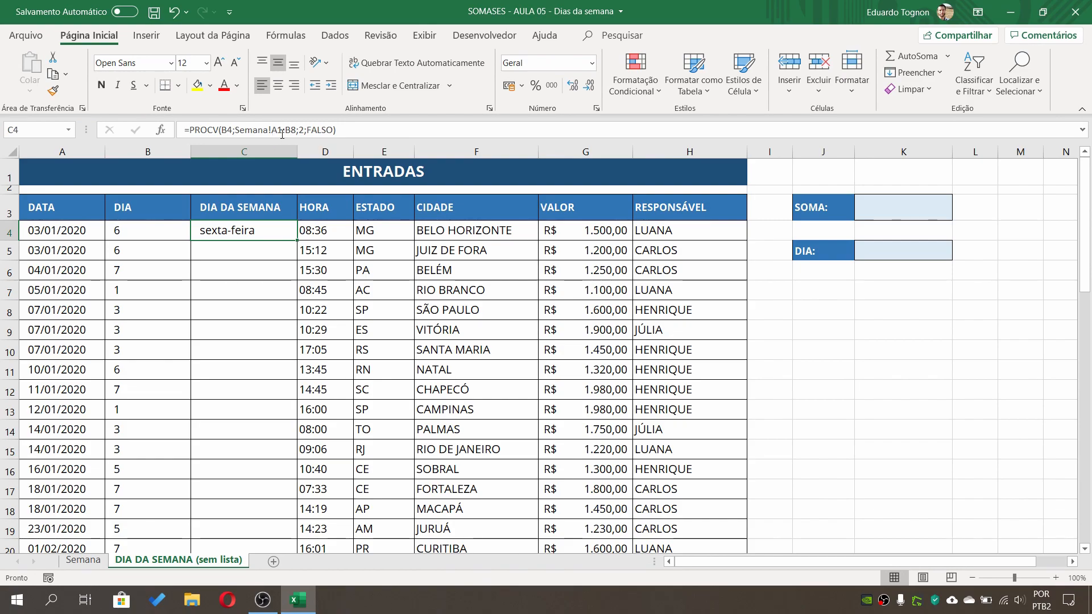
Make the table range in C4's PROCV absolute as Semana!$A$1:$B$8 and fill the formula down the DIA DA SEMANA column.
{"action": "left_click", "coordinate": [278, 130]}
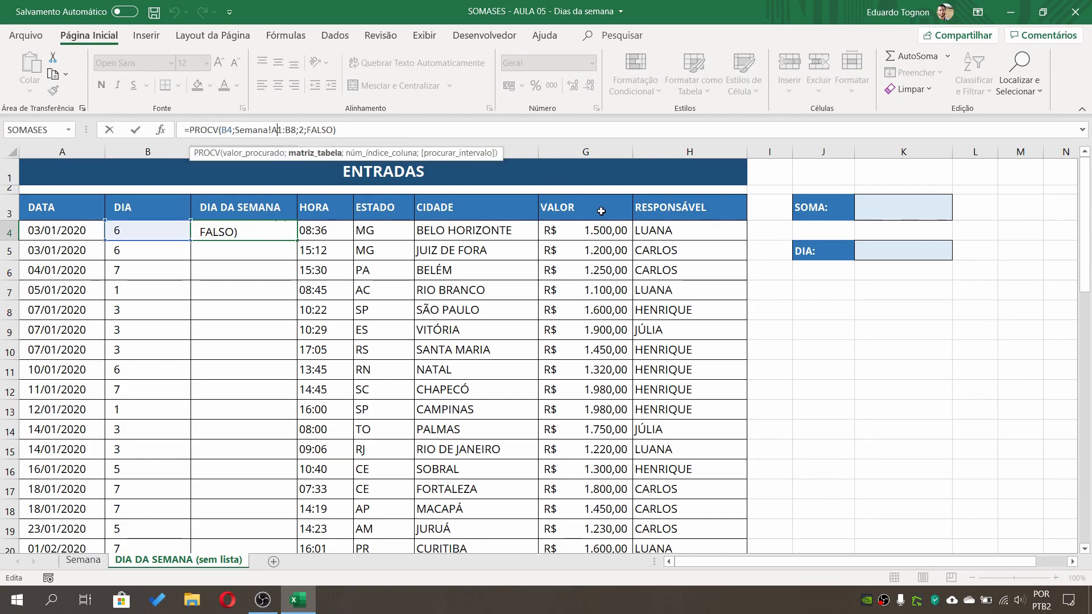
{"action": "key", "text": "F4"}
{"action": "left_click", "coordinate": [312, 130]}
{"action": "key", "text": "F4"}
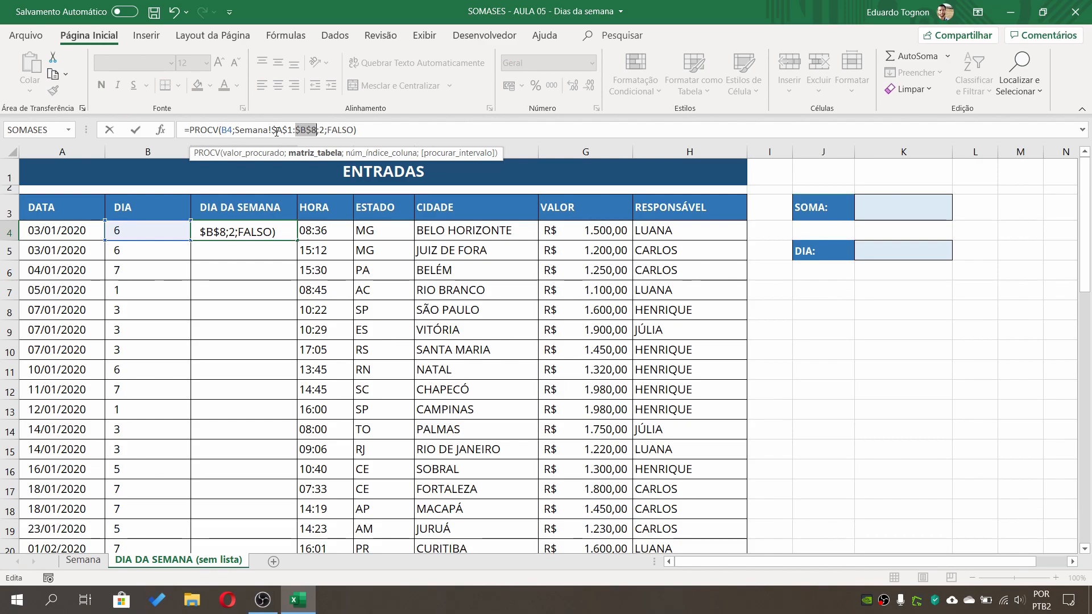
{"action": "key", "text": "Return"}
{"action": "left_click", "coordinate": [273, 228]}
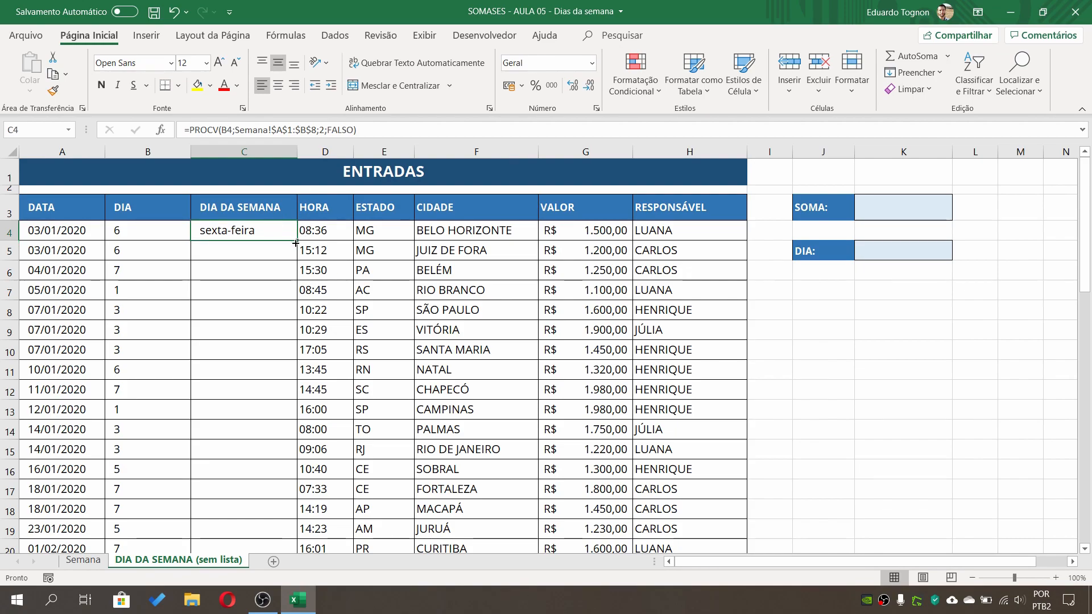
{"action": "double_click", "coordinate": [296, 243]}
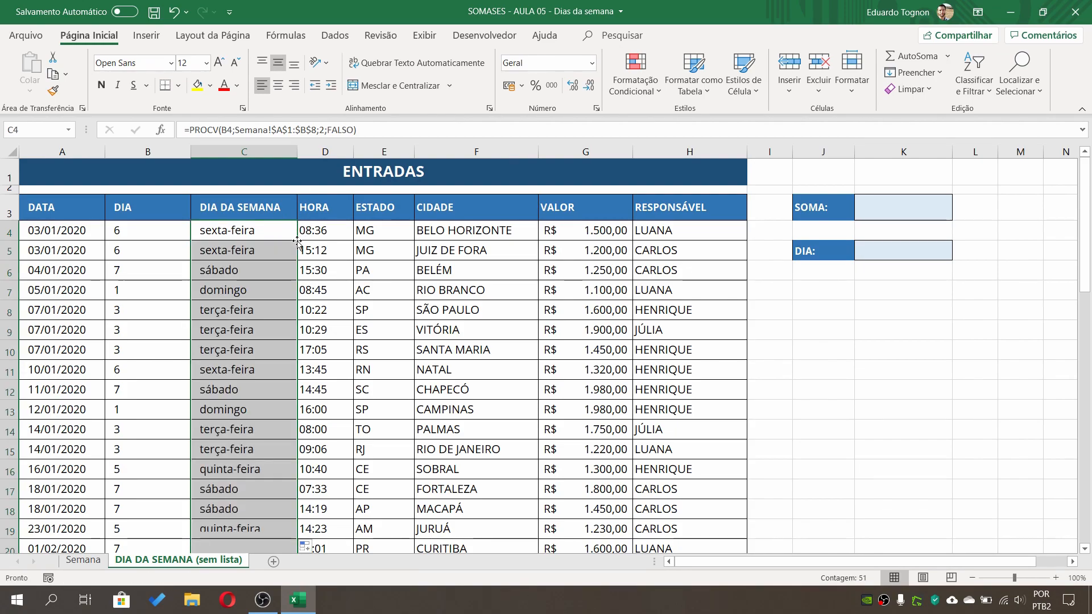
Check the filled weekday names in column C against the DIA numbers and the list on the Semana sheet.
{"action": "left_click", "coordinate": [246, 312]}
{"action": "scroll", "coordinate": [242, 383], "scroll_direction": "down", "scroll_amount": 18}
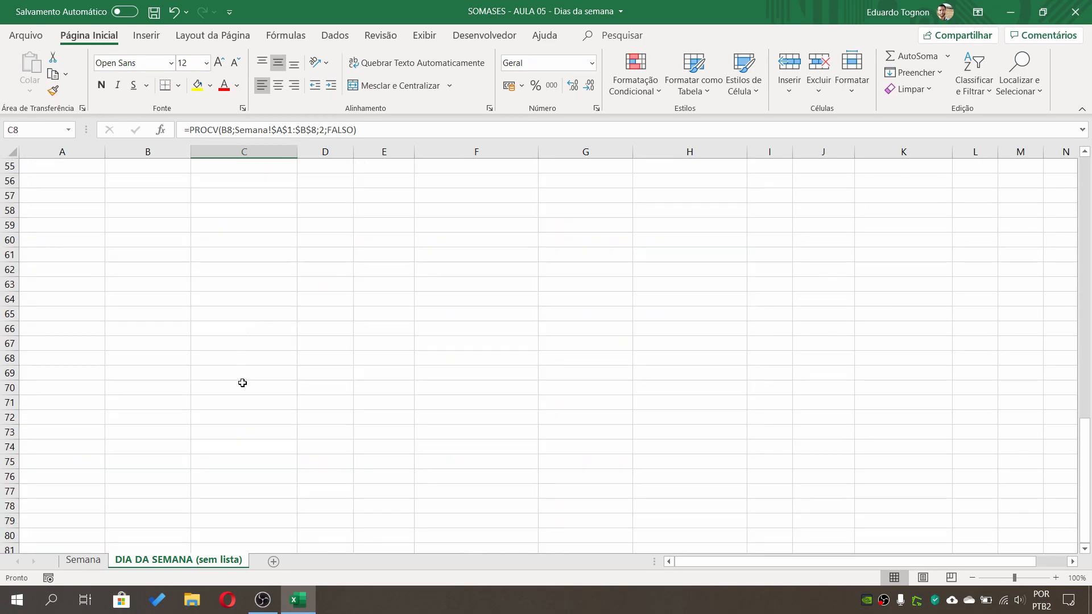
{"action": "scroll", "coordinate": [237, 347], "scroll_direction": "up", "scroll_amount": 6}
{"action": "scroll", "coordinate": [147, 328], "scroll_direction": "up", "scroll_amount": 12}
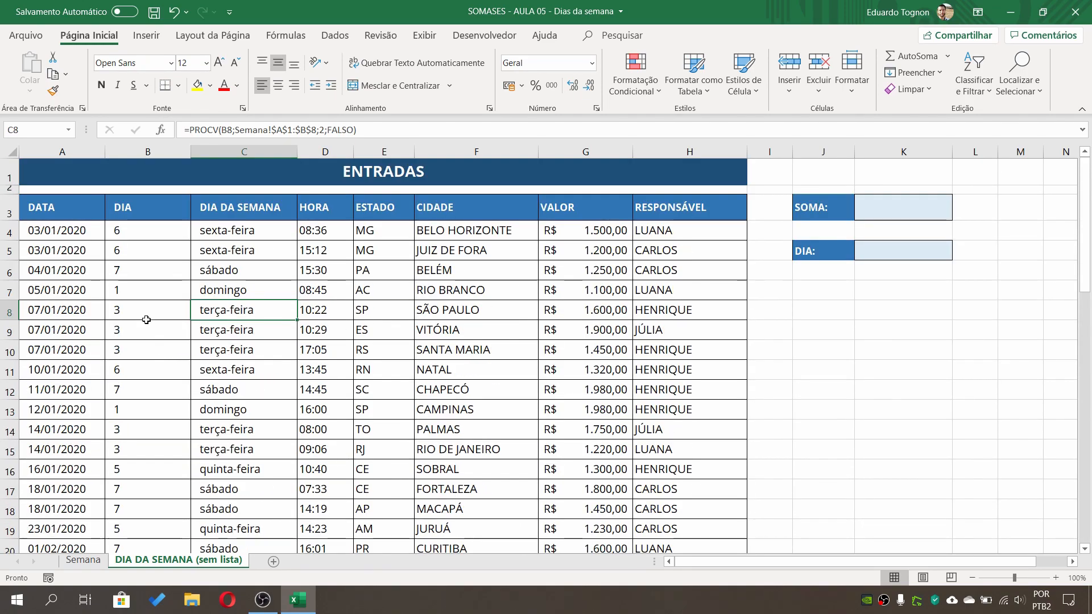
{"action": "left_click", "coordinate": [150, 291]}
{"action": "left_click", "coordinate": [231, 293]}
{"action": "left_click", "coordinate": [153, 367]}
{"action": "left_click", "coordinate": [245, 372]}
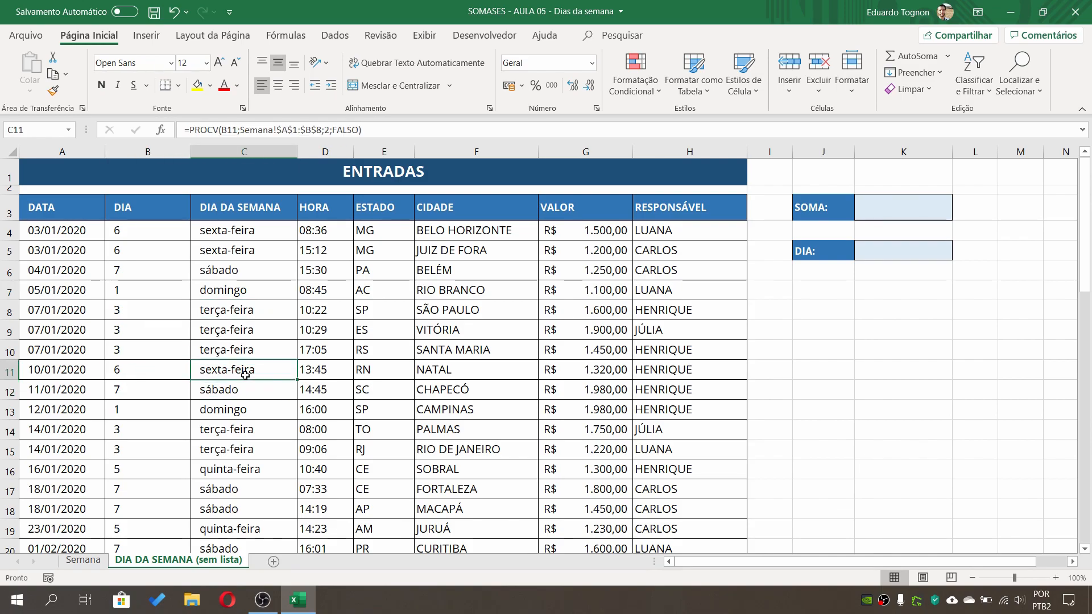
{"action": "left_click", "coordinate": [83, 560]}
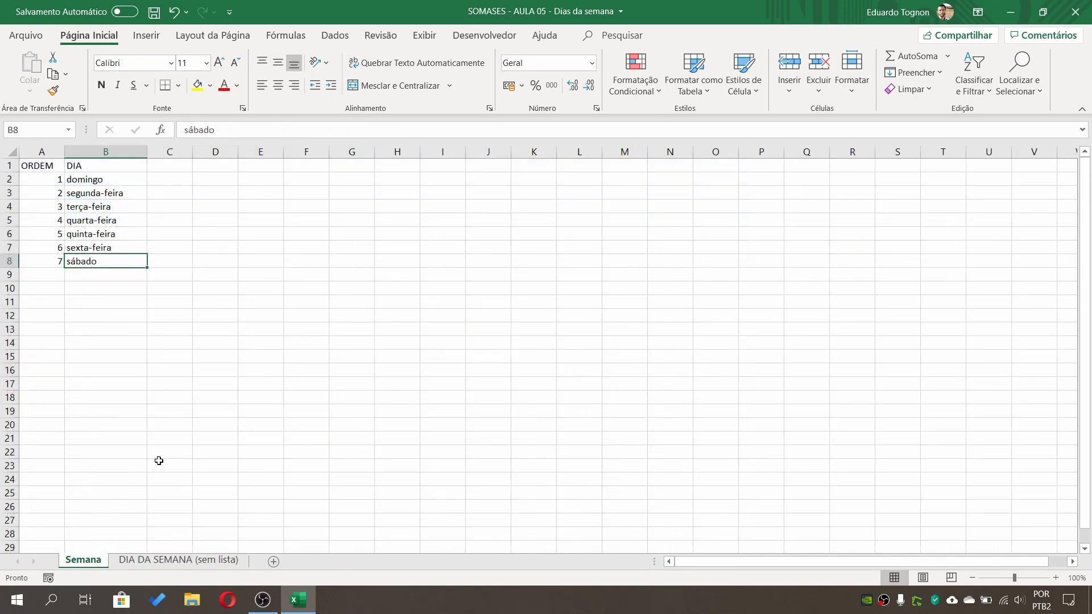
{"action": "left_click", "coordinate": [90, 178]}
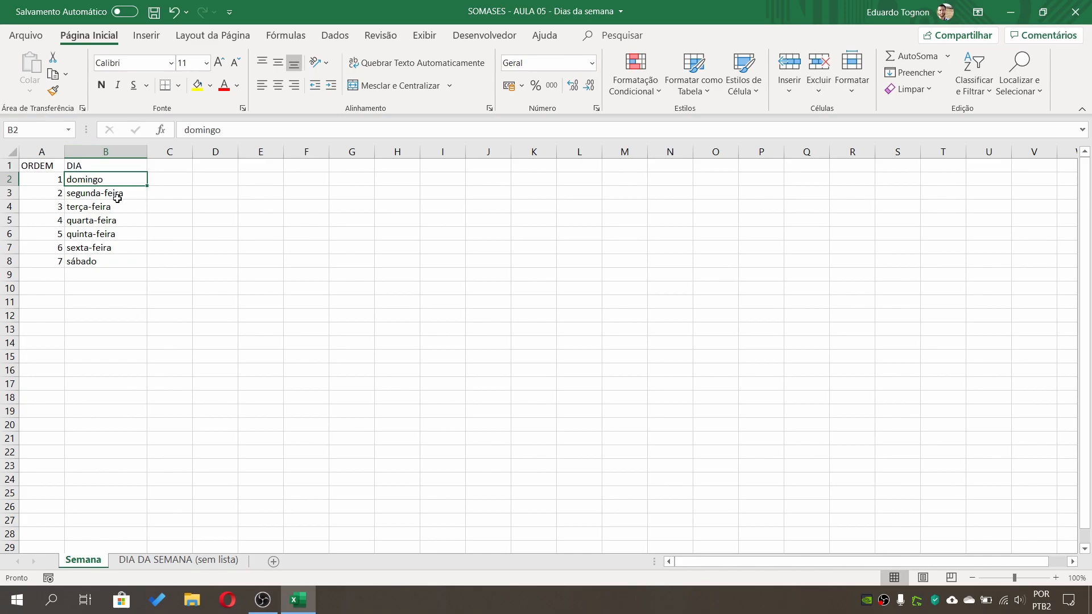
{"action": "left_click", "coordinate": [207, 560]}
{"action": "left_click", "coordinate": [269, 236]}
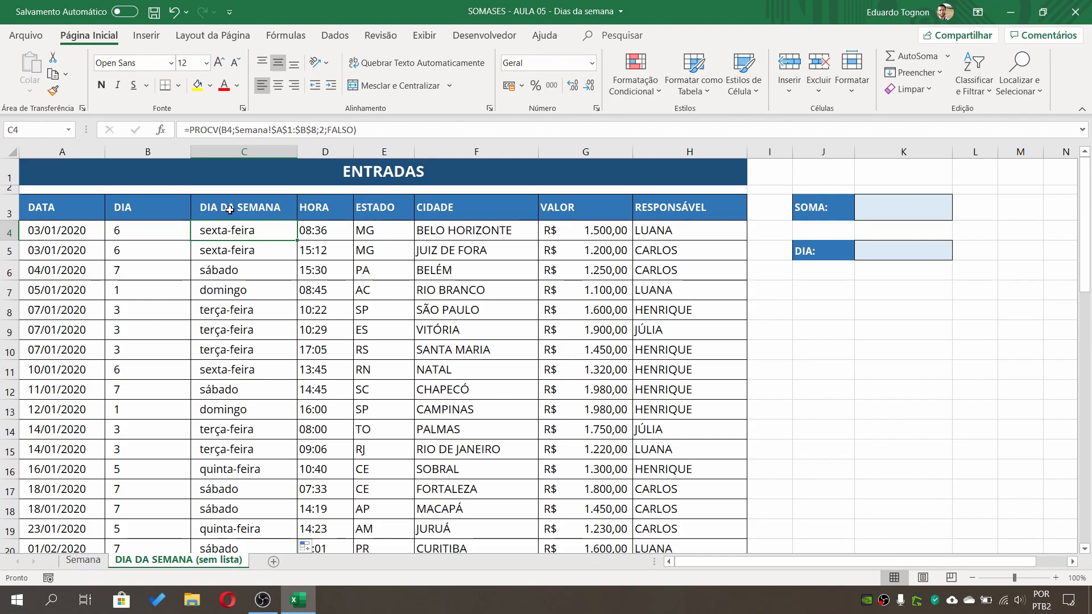
Start a SOMASES formula in the SOMA cell K3 with the VALOR cells G4:G54 as the sum range.
{"action": "left_click", "coordinate": [874, 211]}
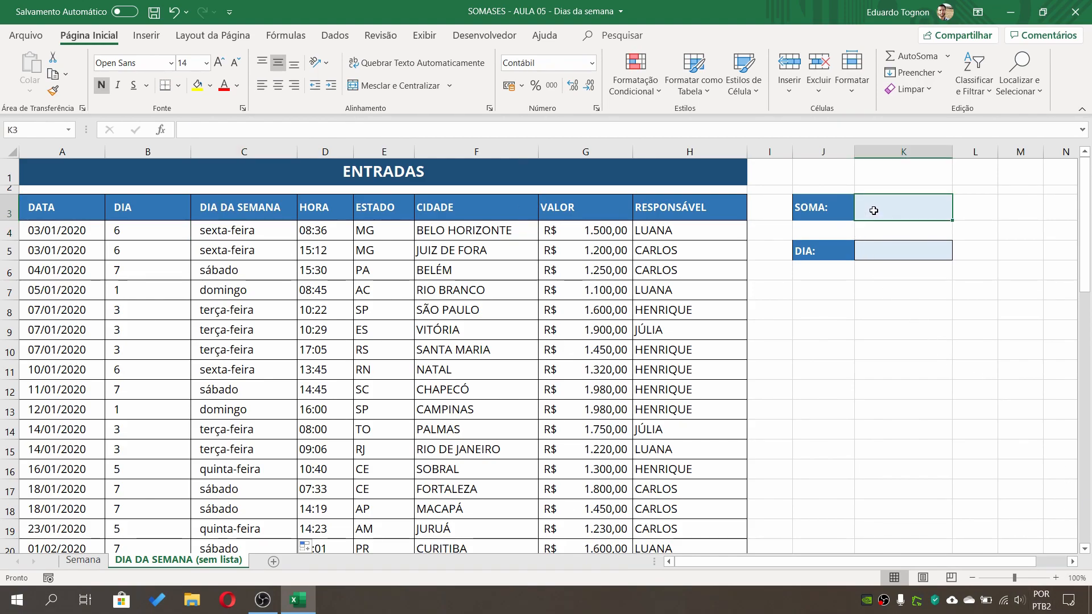
{"action": "left_click", "coordinate": [914, 249]}
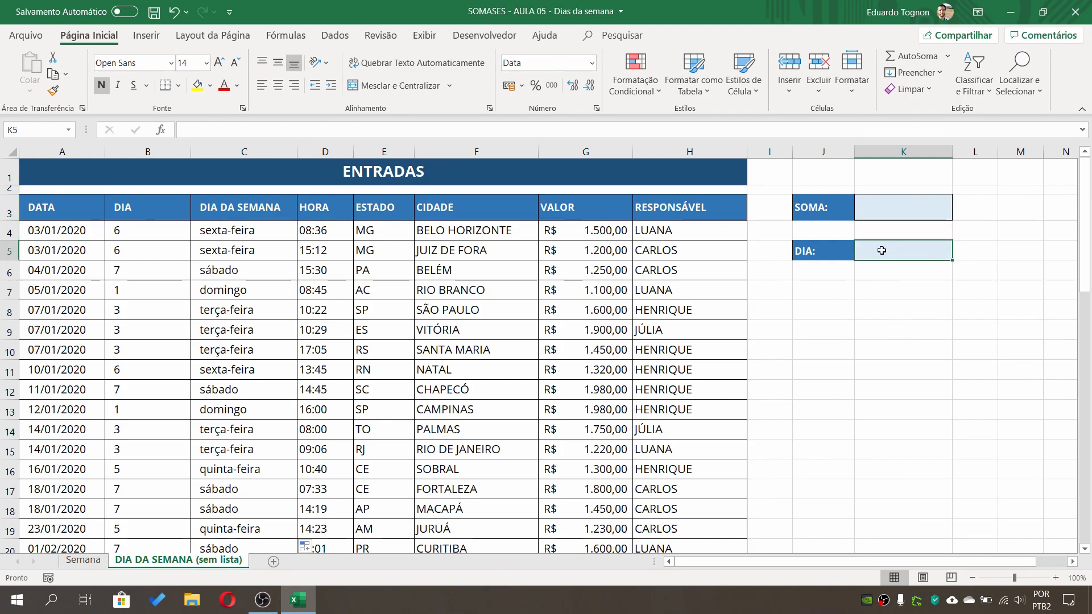
{"action": "left_click", "coordinate": [881, 206]}
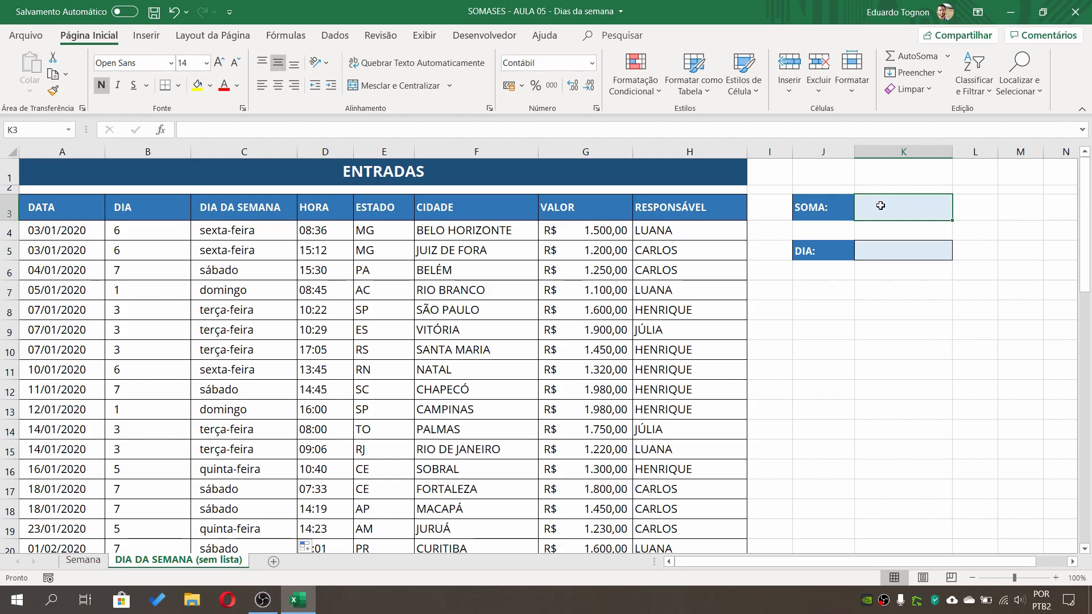
{"action": "type", "text": "=somases"}
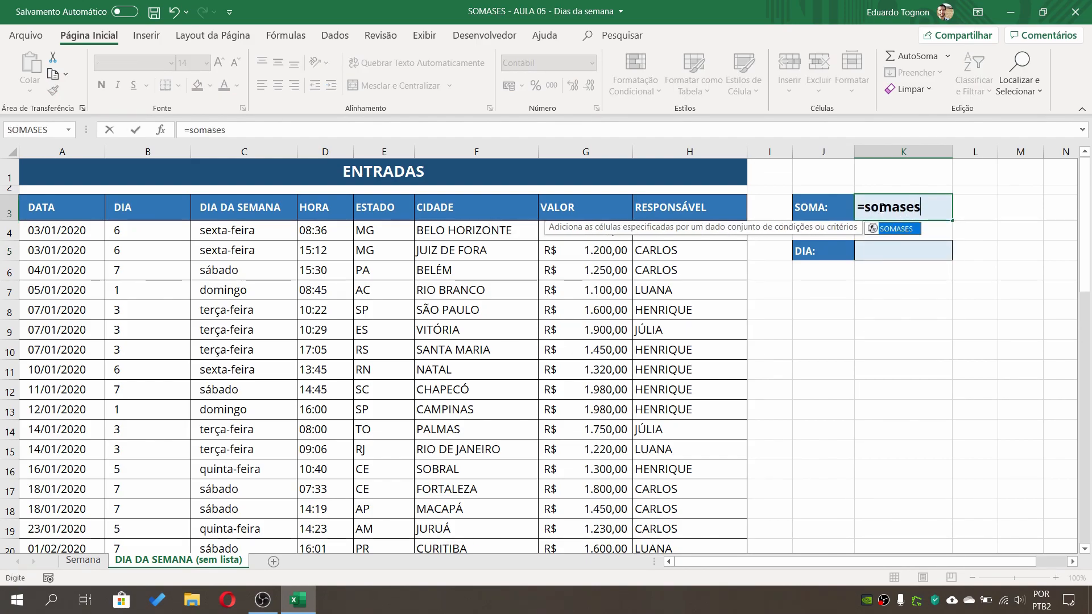
{"action": "type", "text": "("}
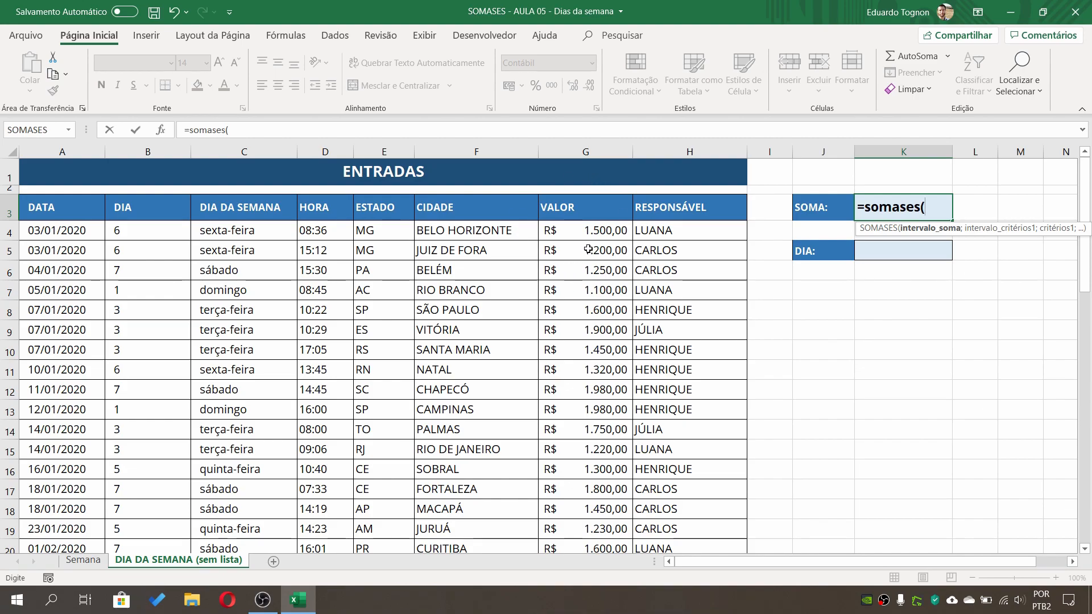
{"action": "left_click_drag", "start_coordinate": [590, 228], "coordinate": [572, 527]}
{"action": "scroll", "coordinate": [568, 384], "scroll_direction": "up", "scroll_amount": 12}
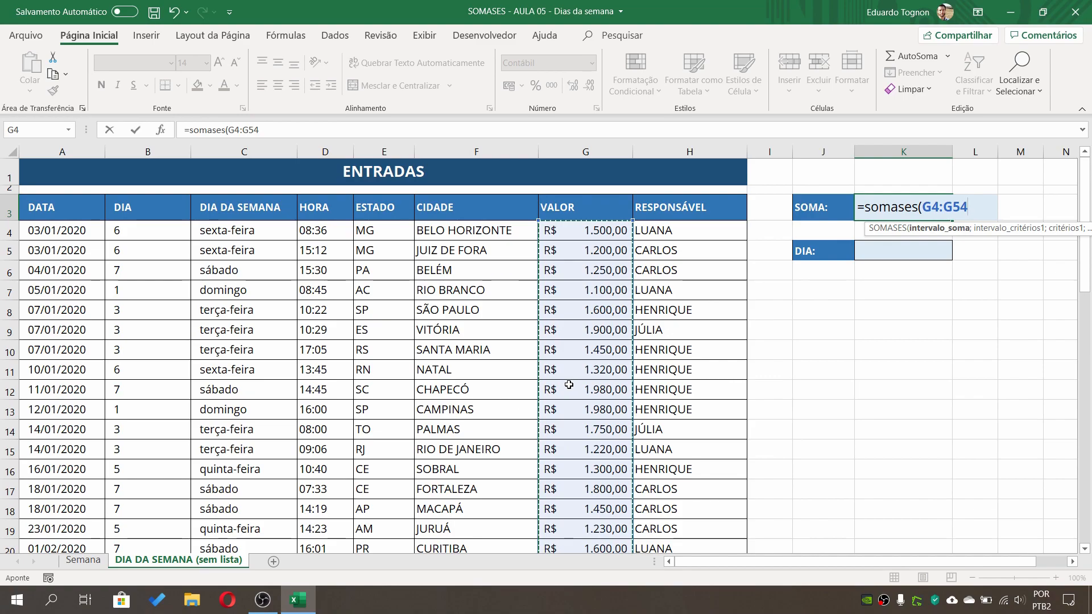
{"action": "type", "text": ";"}
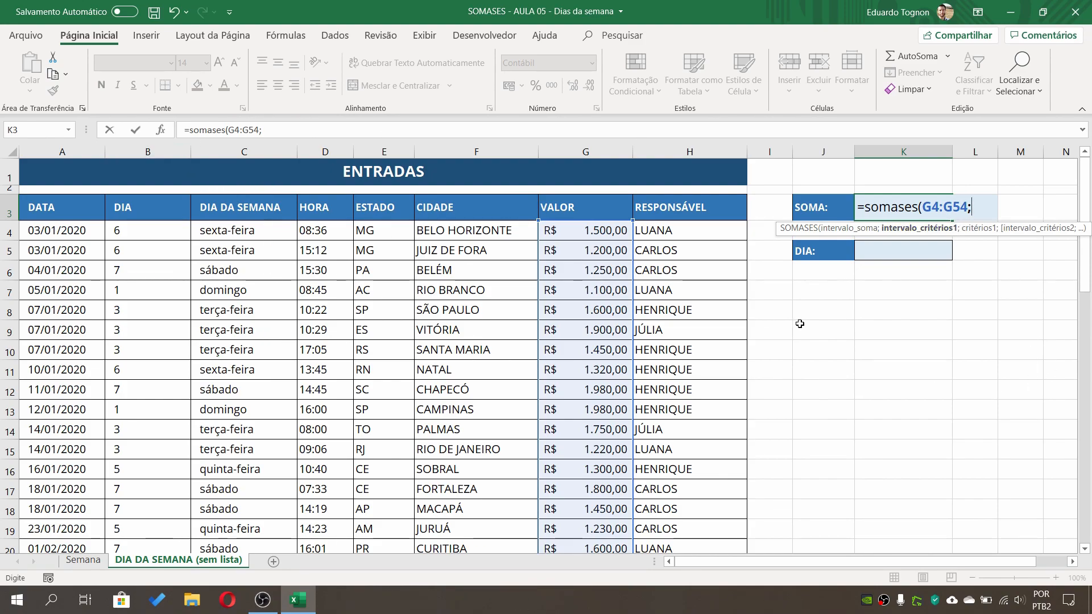
Complete K3's SOMASES formula with C4:C54 as the criteria range and K5 as the criterion.
{"action": "type", "text": "c"}
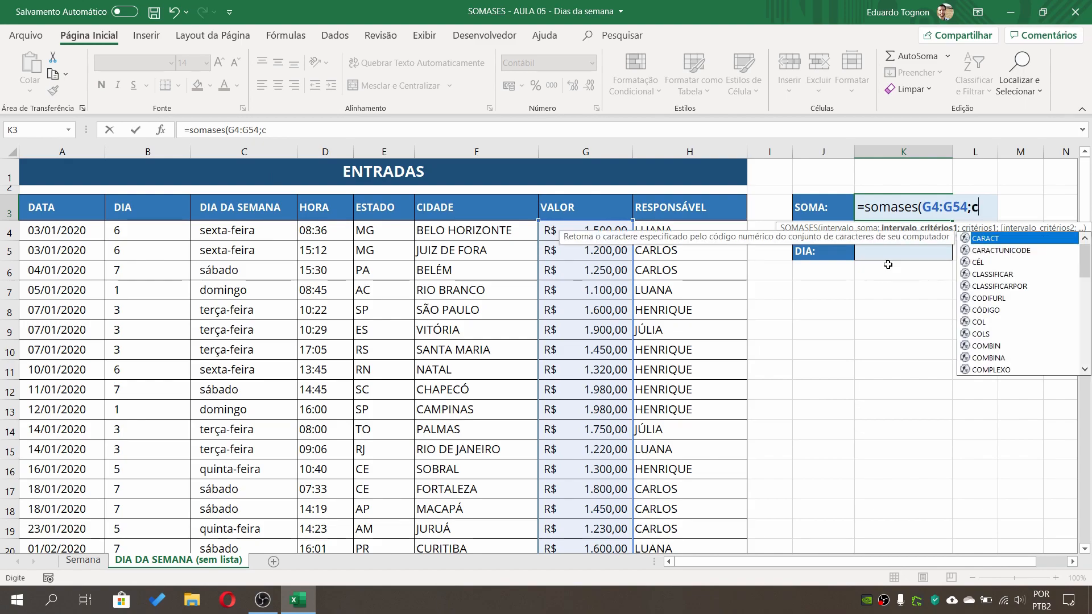
{"action": "type", "text": "4:c54"}
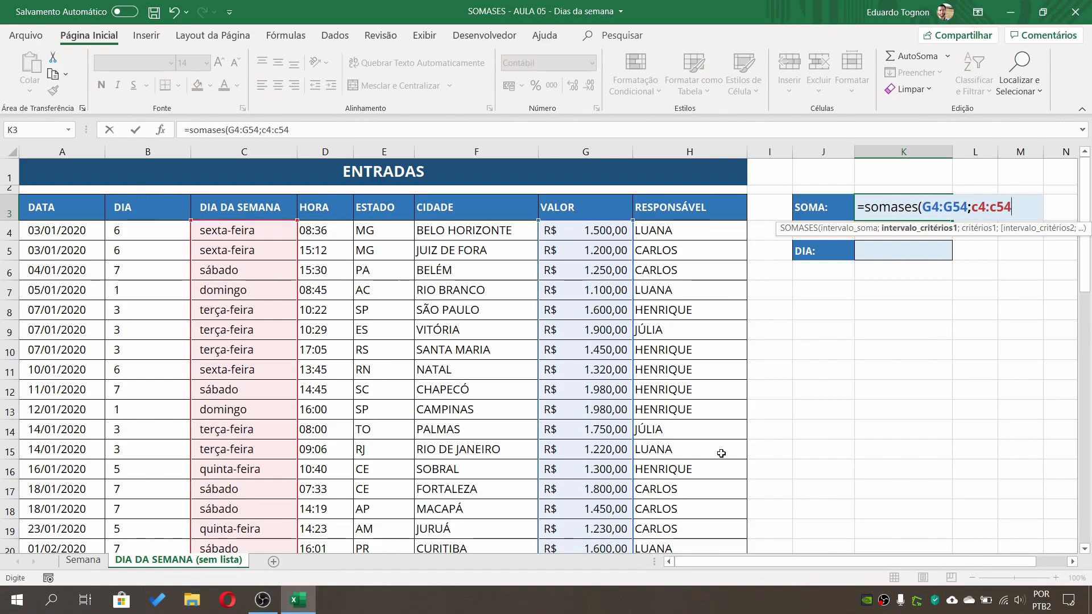
{"action": "type", "text": ";"}
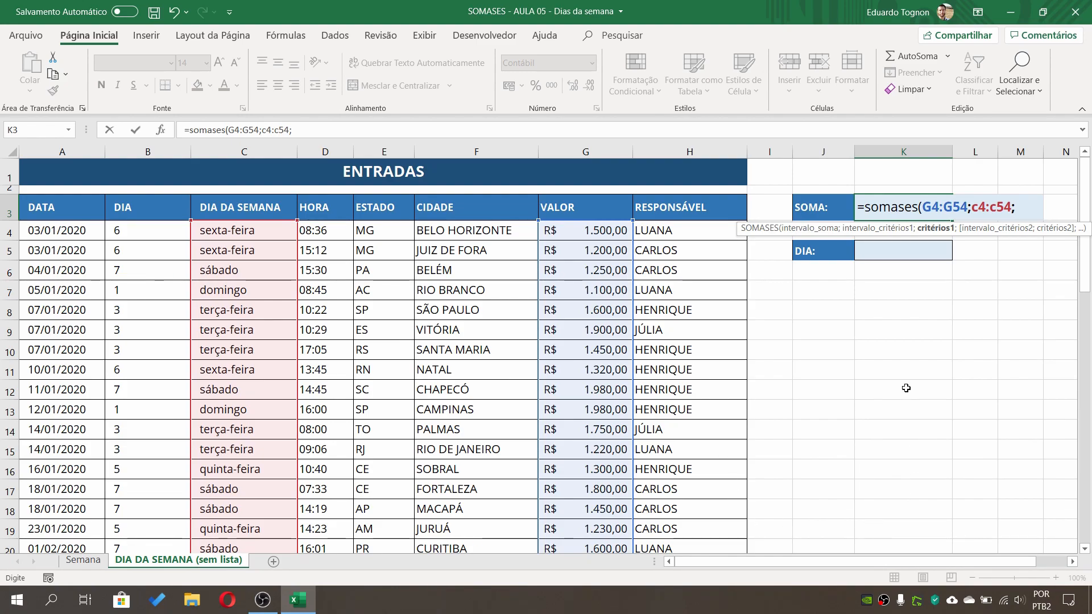
{"action": "left_click", "coordinate": [891, 251]}
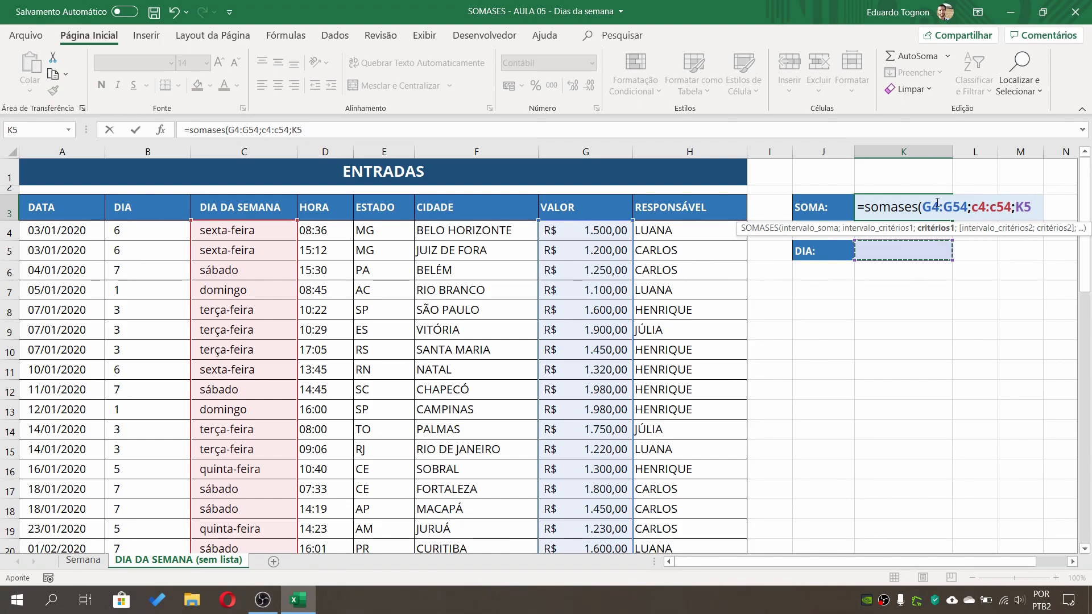
{"action": "type", "text": ")"}
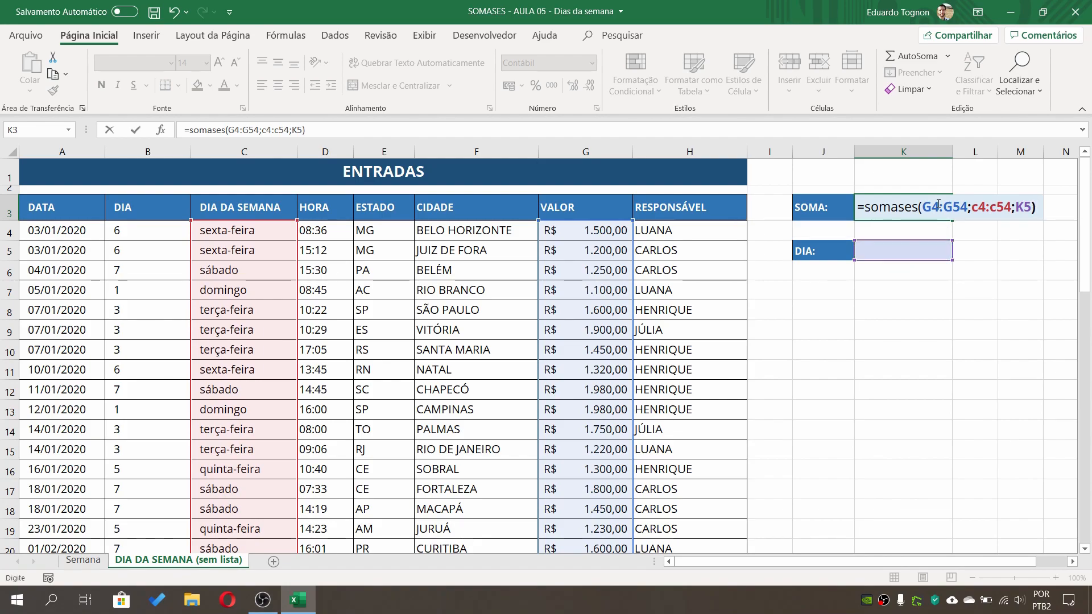
{"action": "key", "text": "Return"}
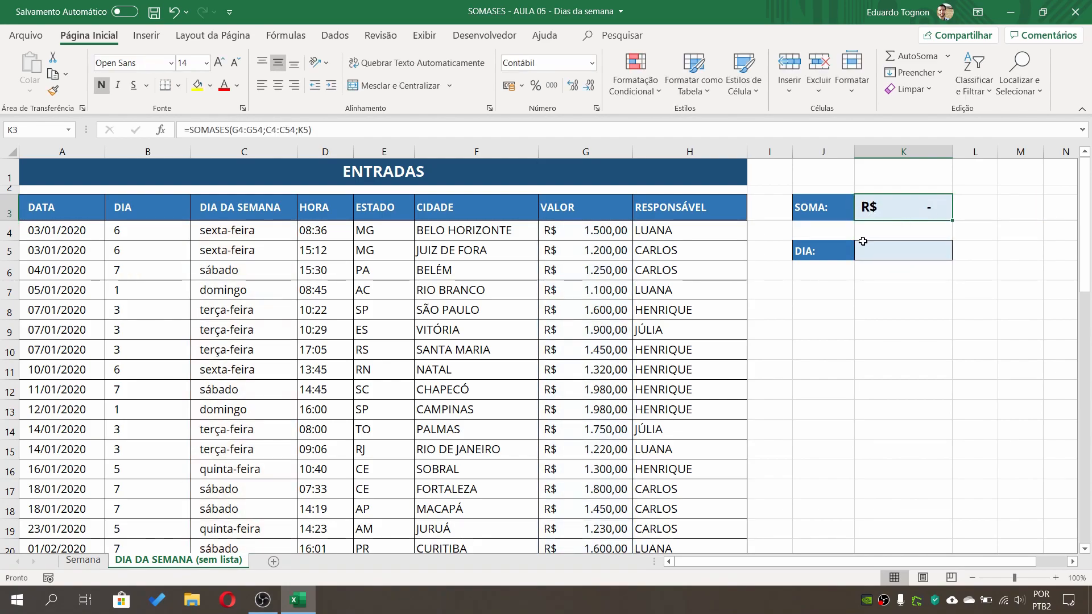
Enter sábado in the DIA cell K5 and check K3's SOMASES result against the table entries.
{"action": "left_click", "coordinate": [905, 250]}
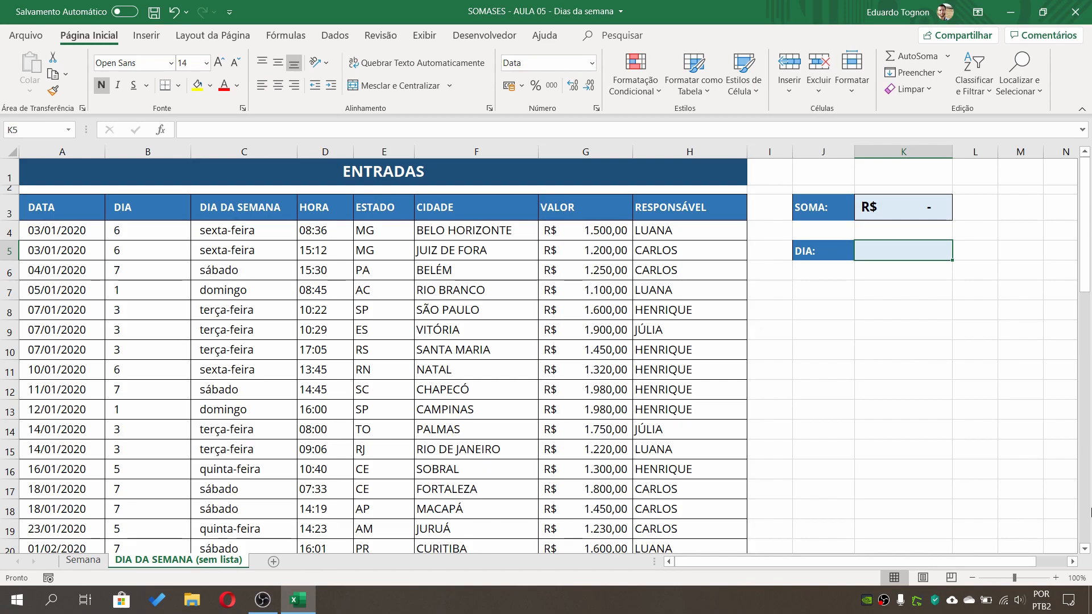
{"action": "type", "text": "sábado"}
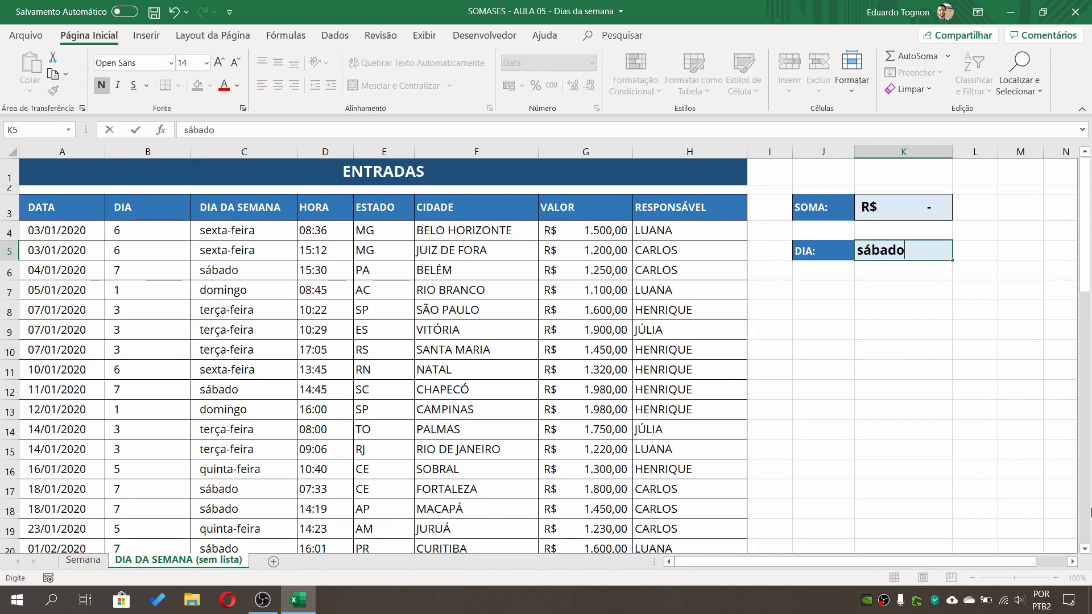
{"action": "key", "text": "Return"}
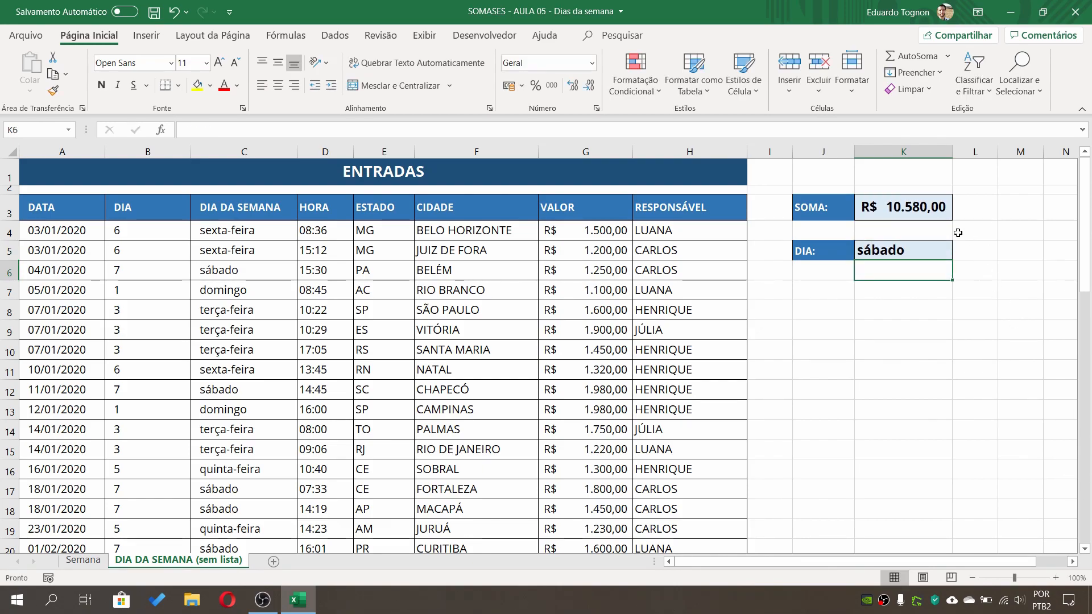
{"action": "left_click", "coordinate": [925, 202]}
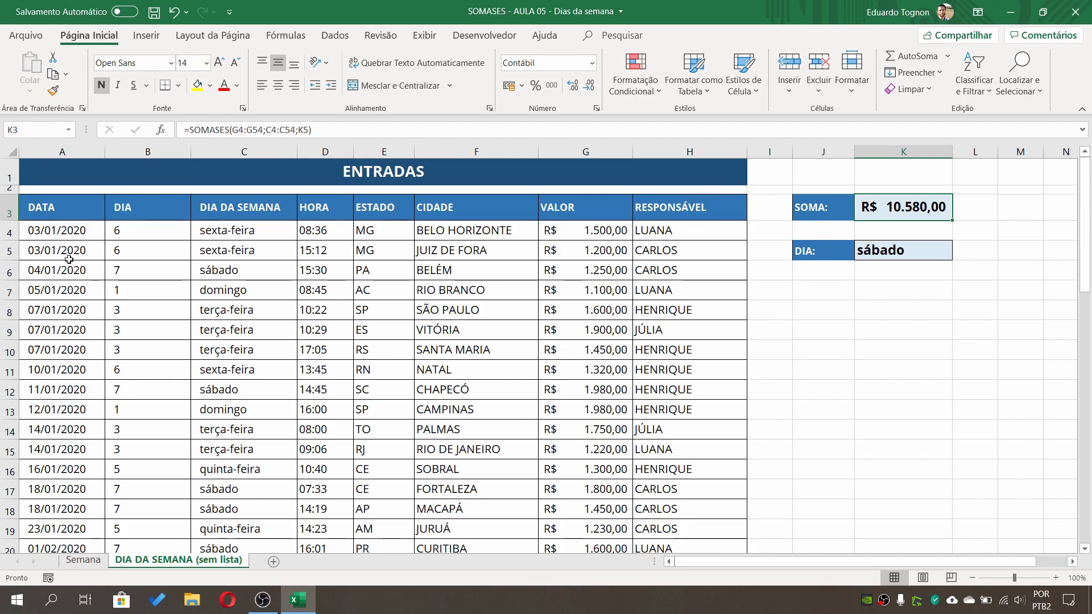
{"action": "scroll", "coordinate": [73, 323], "scroll_direction": "down", "scroll_amount": 16}
{"action": "scroll", "coordinate": [80, 293], "scroll_direction": "up", "scroll_amount": 5}
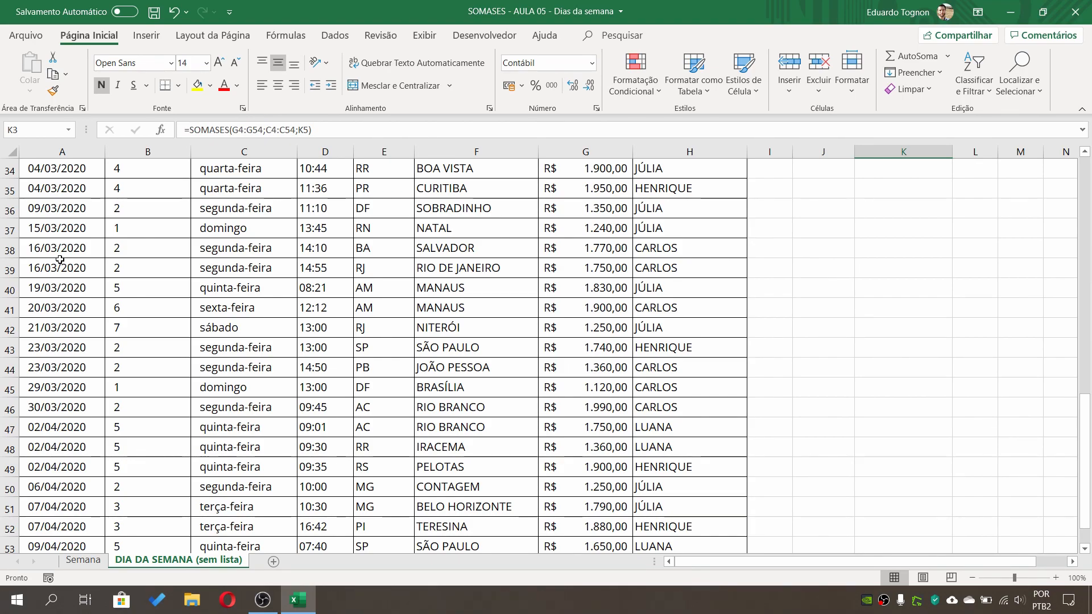
{"action": "scroll", "coordinate": [938, 410], "scroll_direction": "up", "scroll_amount": 11}
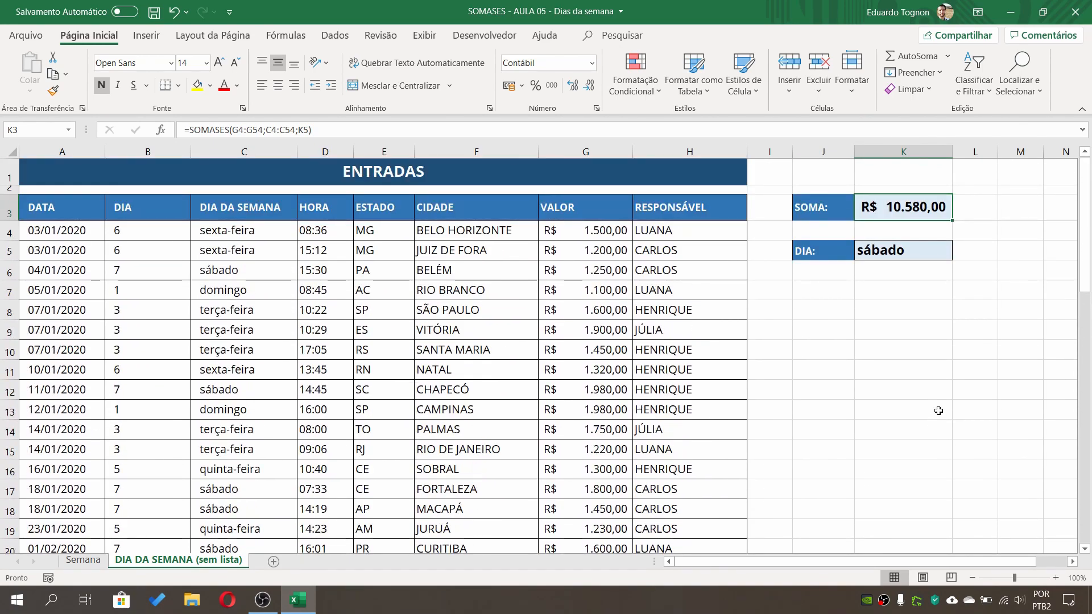
Change the DIA criterion in K5 to quarta-feira and compare the sum with the matching table rows.
{"action": "left_click", "coordinate": [893, 255]}
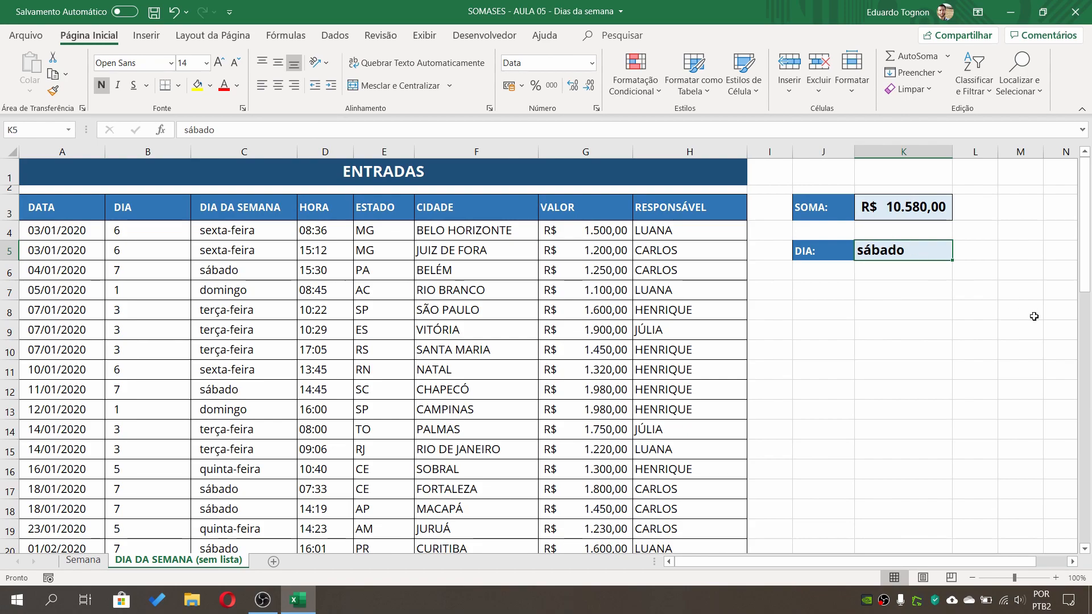
{"action": "type", "text": "quarta-feira"}
{"action": "key", "text": "Return"}
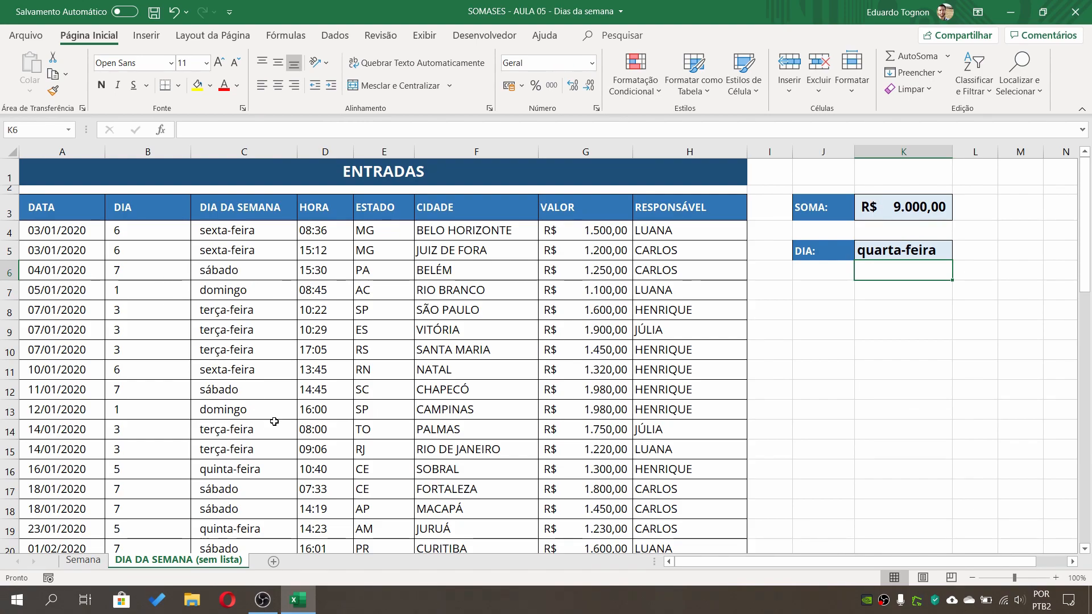
{"action": "scroll", "coordinate": [222, 399], "scroll_direction": "down", "scroll_amount": 5}
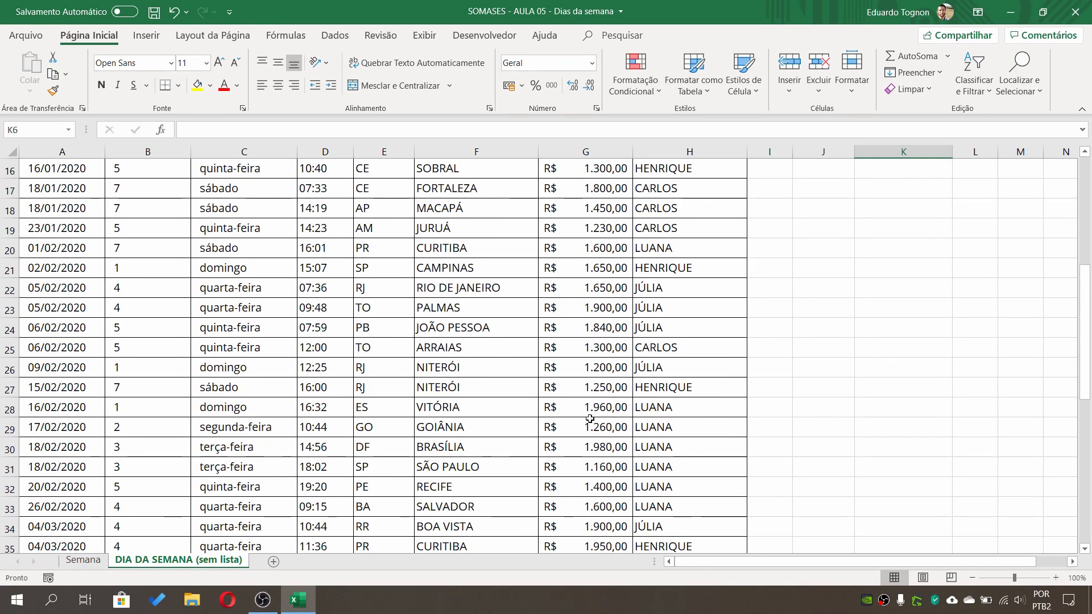
{"action": "scroll", "coordinate": [1018, 442], "scroll_direction": "up", "scroll_amount": 5}
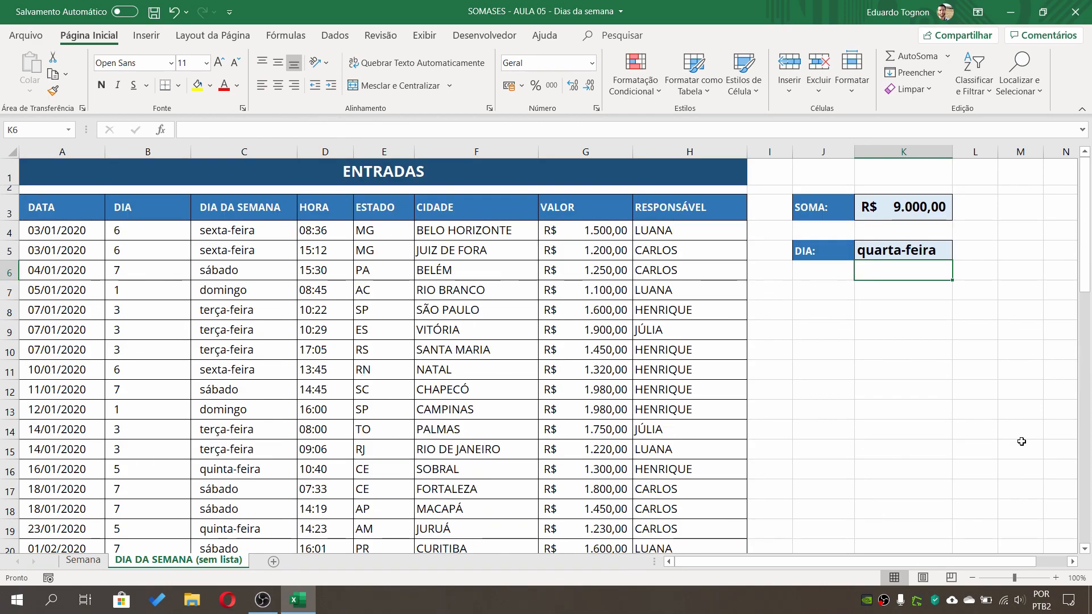
{"action": "left_click", "coordinate": [902, 251]}
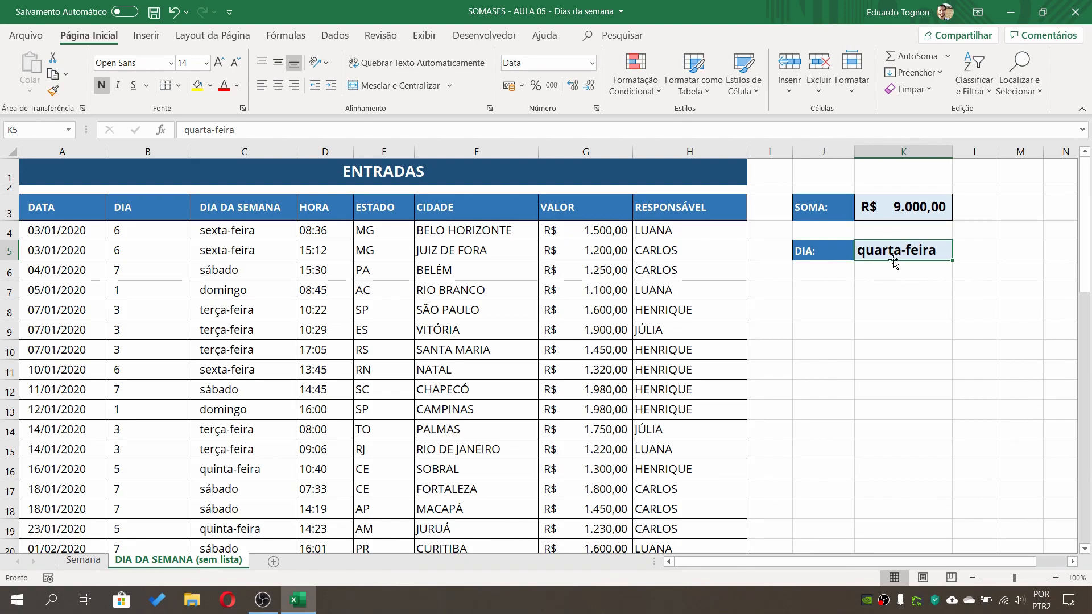
{"action": "left_click", "coordinate": [886, 414]}
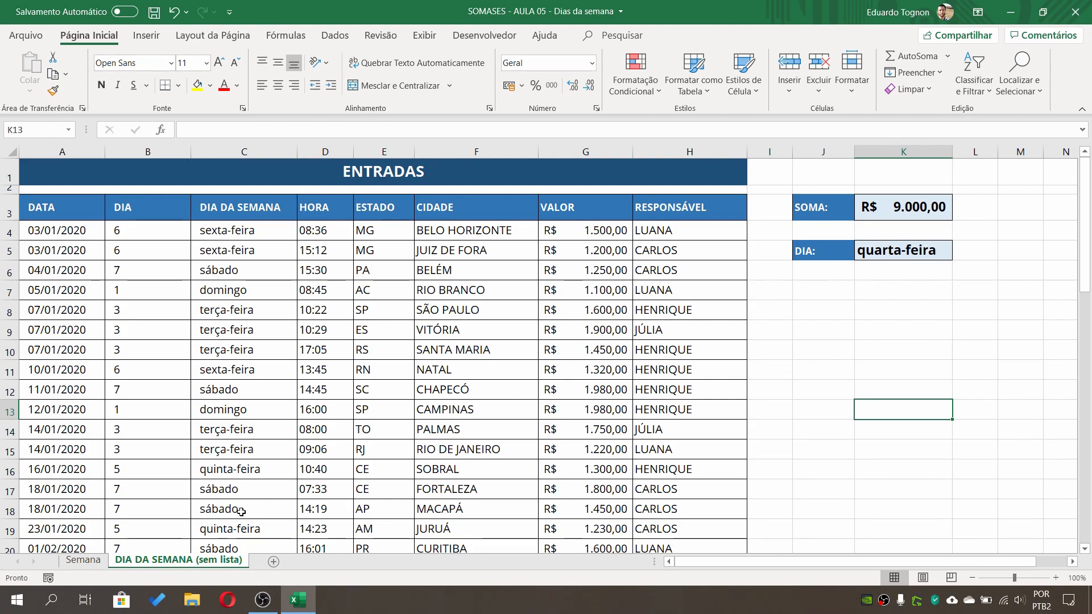
Create a copy of the DIA DA SEMANA (sem lista) sheet at the end of the workbook and compare both sheets.
{"action": "right_click", "coordinate": [201, 564]}
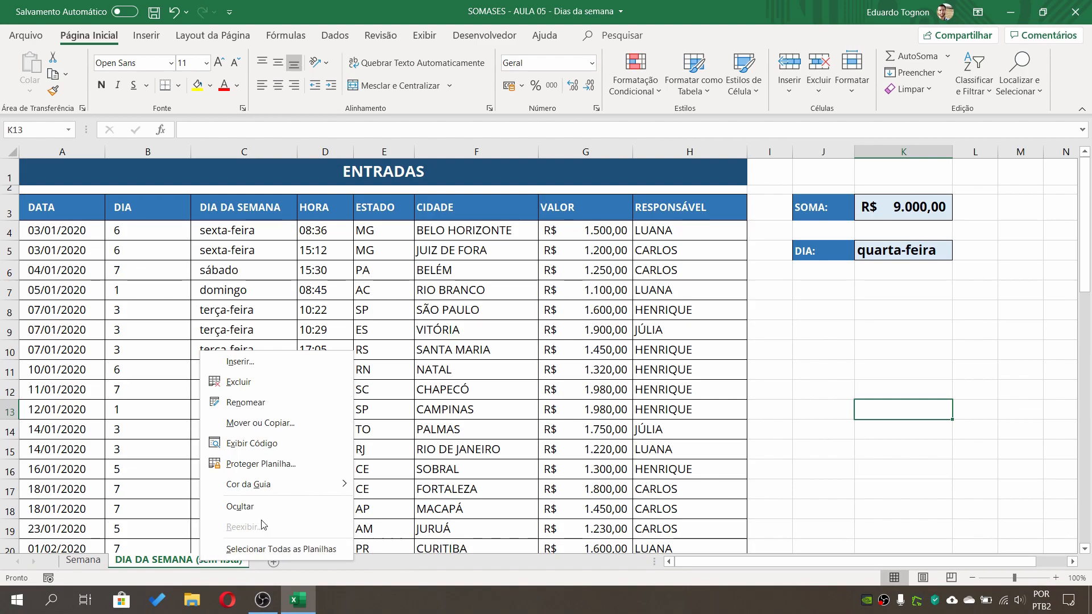
{"action": "left_click", "coordinate": [277, 423]}
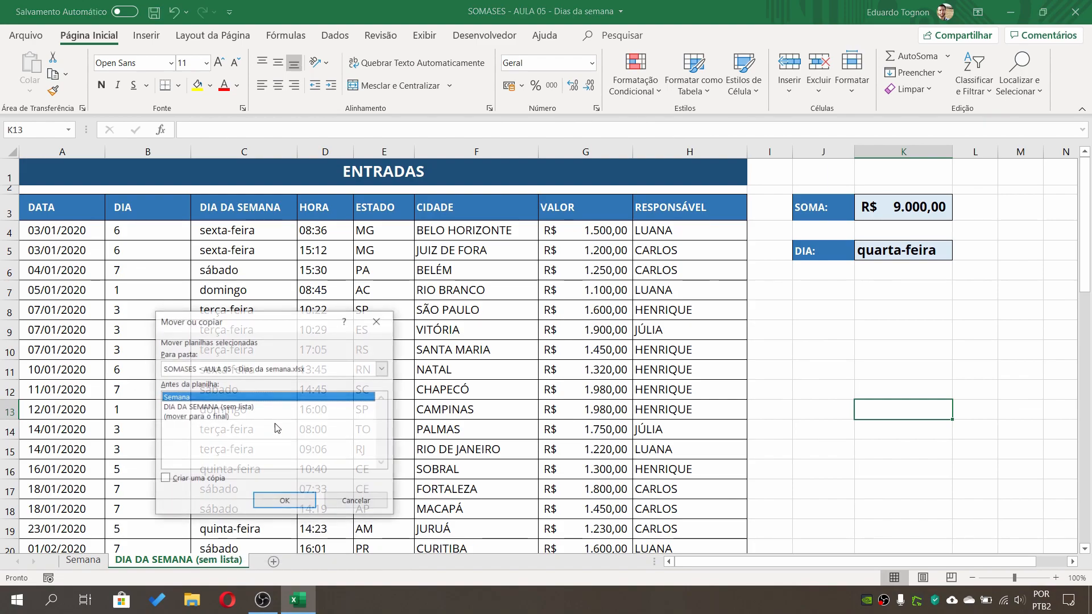
{"action": "left_click", "coordinate": [187, 417]}
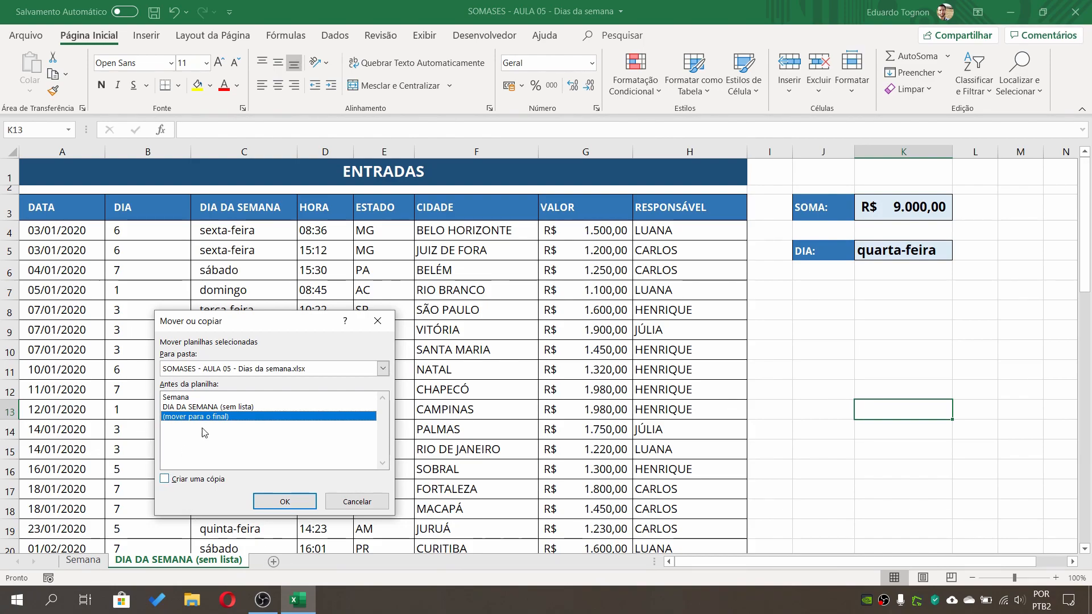
{"action": "left_click", "coordinate": [165, 479]}
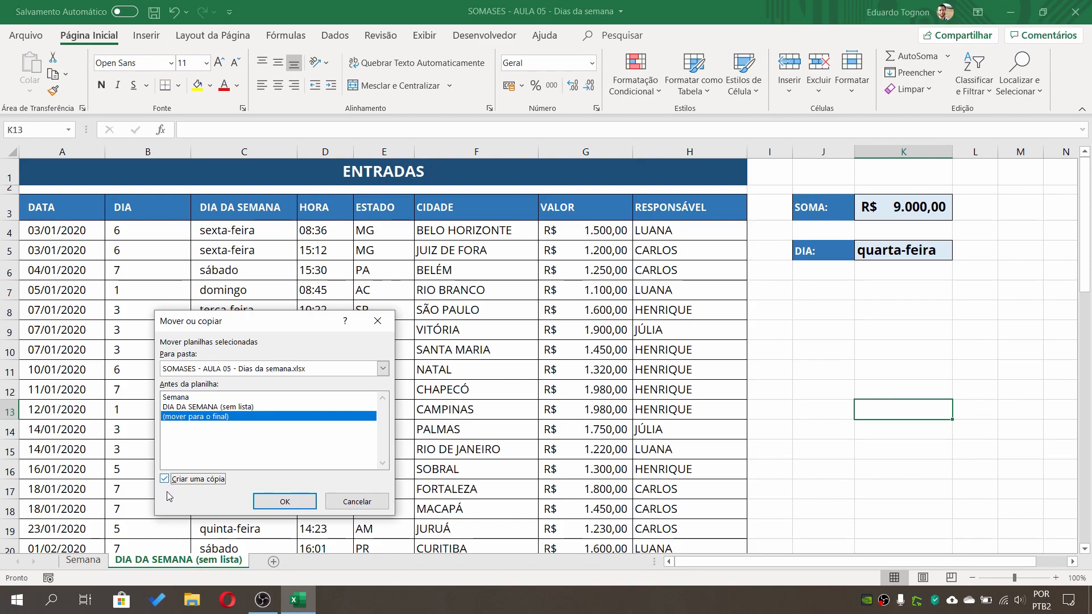
{"action": "left_click", "coordinate": [284, 502]}
{"action": "left_click", "coordinate": [219, 561]}
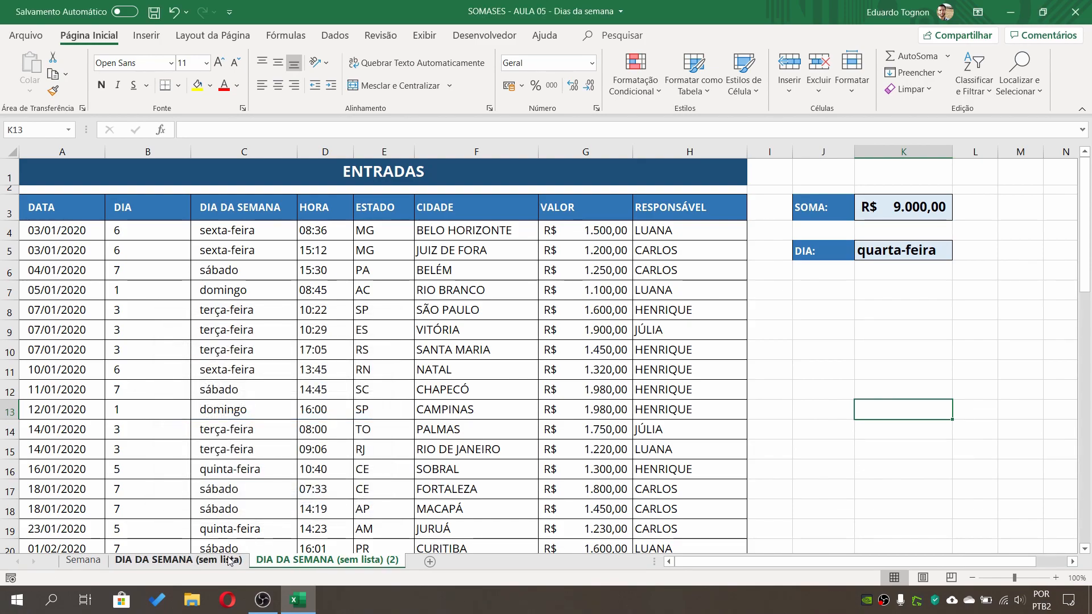
{"action": "left_click", "coordinate": [298, 563]}
{"action": "left_click", "coordinate": [217, 566]}
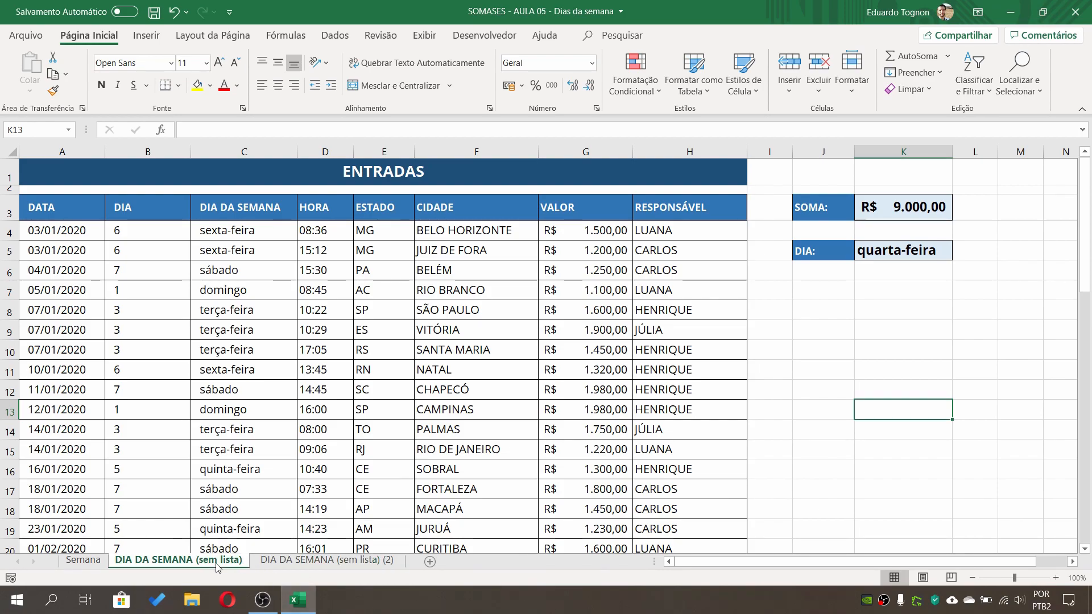
Rename the copied sheet DIA DA SEMANA (com lista).
{"action": "left_click", "coordinate": [309, 569]}
{"action": "double_click", "coordinate": [391, 567]}
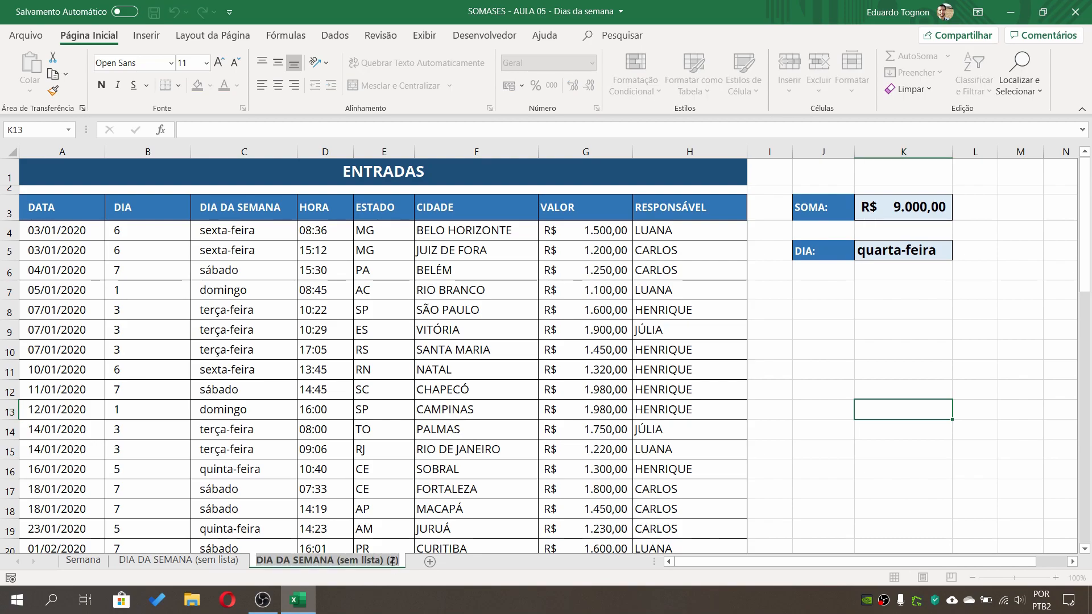
{"action": "left_click", "coordinate": [401, 561]}
{"action": "key", "text": "BackSpace"}
{"action": "key", "text": "BackSpace"}
{"action": "key", "text": "BackSpace"}
{"action": "key", "text": "BackSpace"}
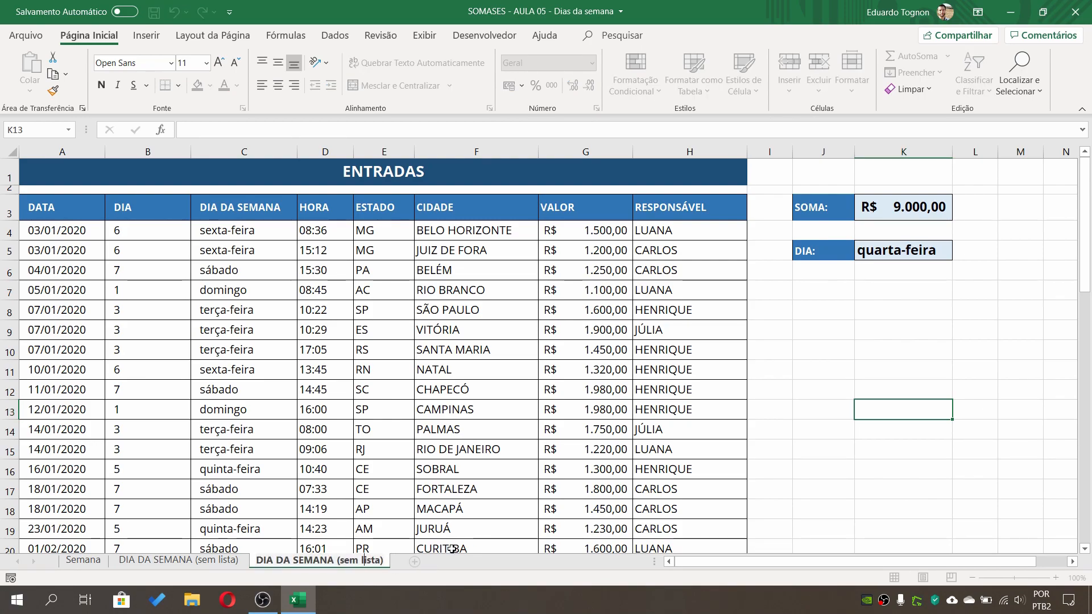
{"action": "key", "text": "BackSpace"}
{"action": "key", "text": "BackSpace"}
{"action": "key", "text": "BackSpace"}
{"action": "type", "text": "c"}
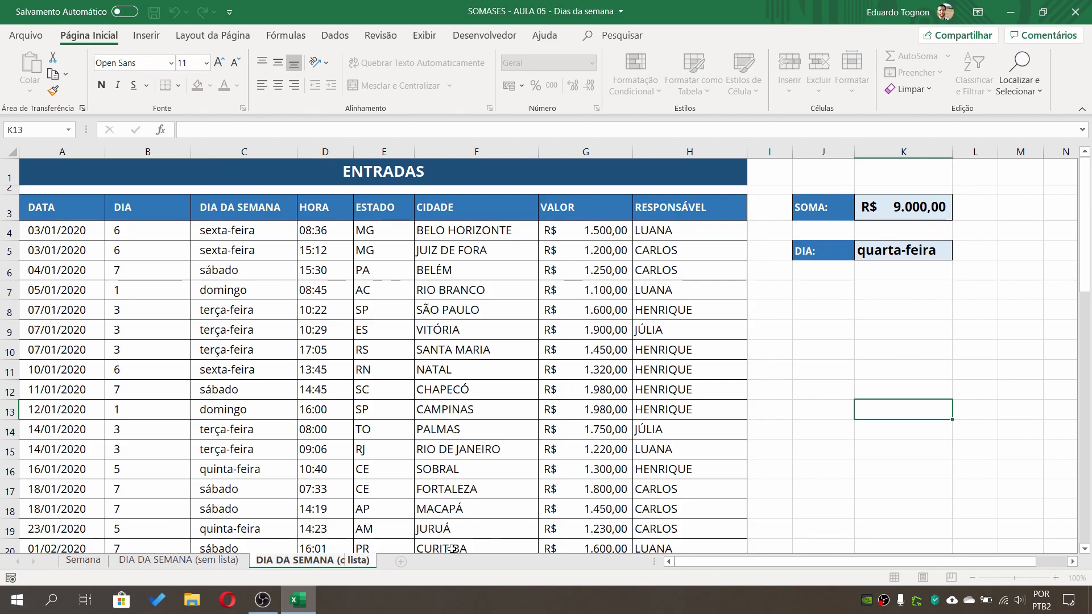
{"action": "type", "text": "om"}
{"action": "key", "text": "Return"}
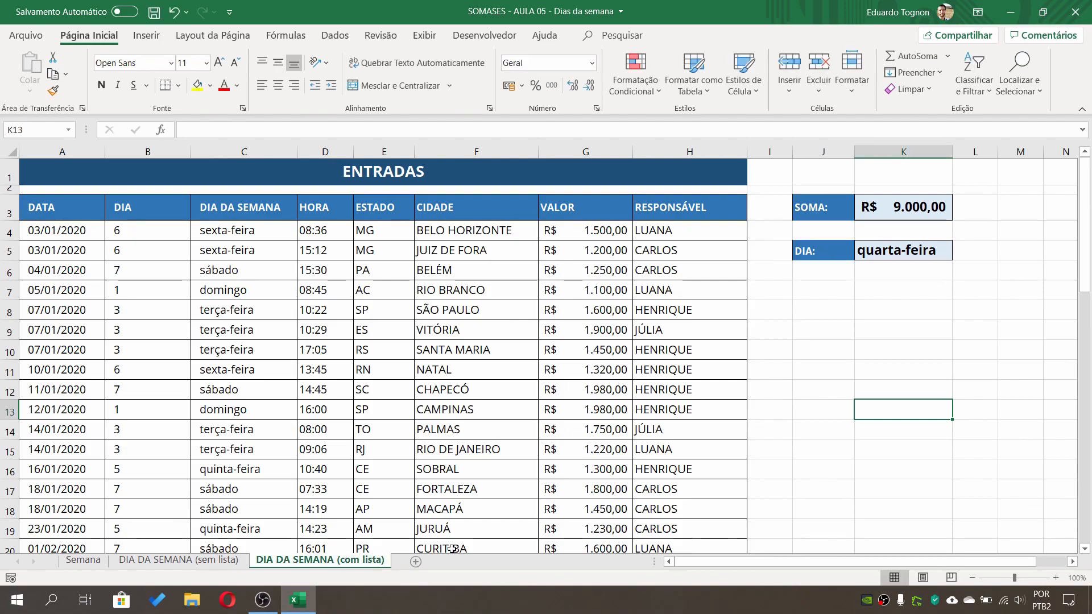
Clear the DIA criterion in K5 and inspect the SOMASES formula in K3.
{"action": "left_click", "coordinate": [904, 252]}
{"action": "key", "text": "Delete"}
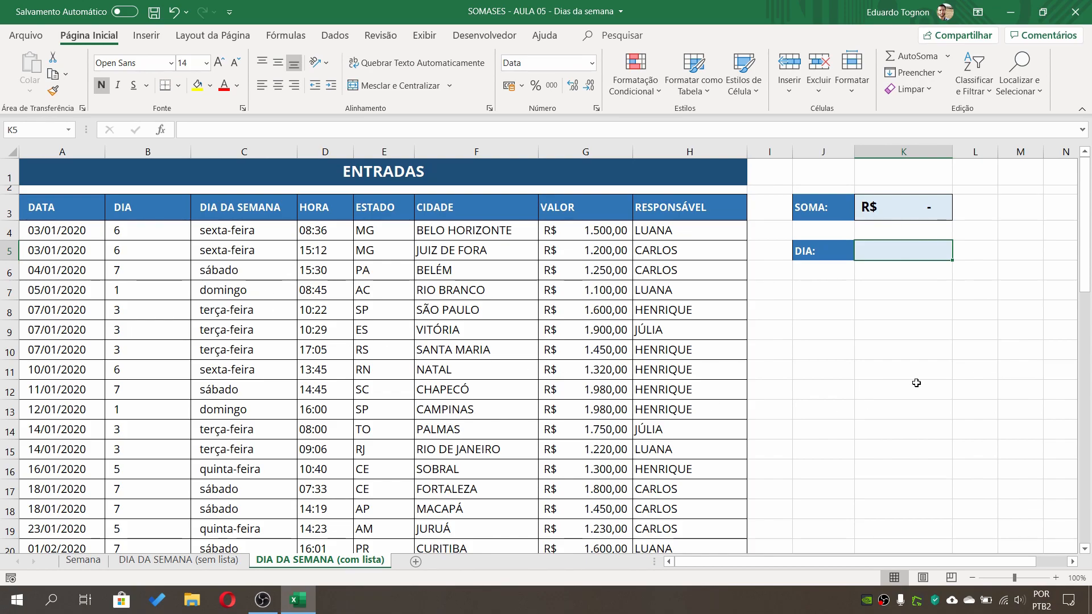
{"action": "left_click", "coordinate": [902, 215]}
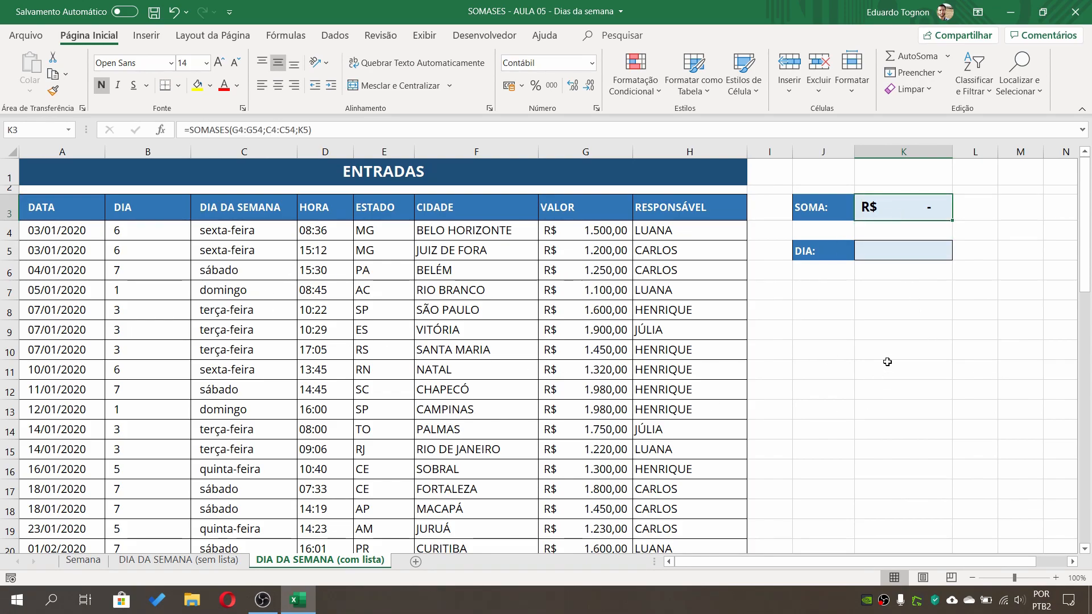
Apply a Lista data validation to K5 with the source =Semana!$B$2:$B$8.
{"action": "left_click", "coordinate": [886, 253]}
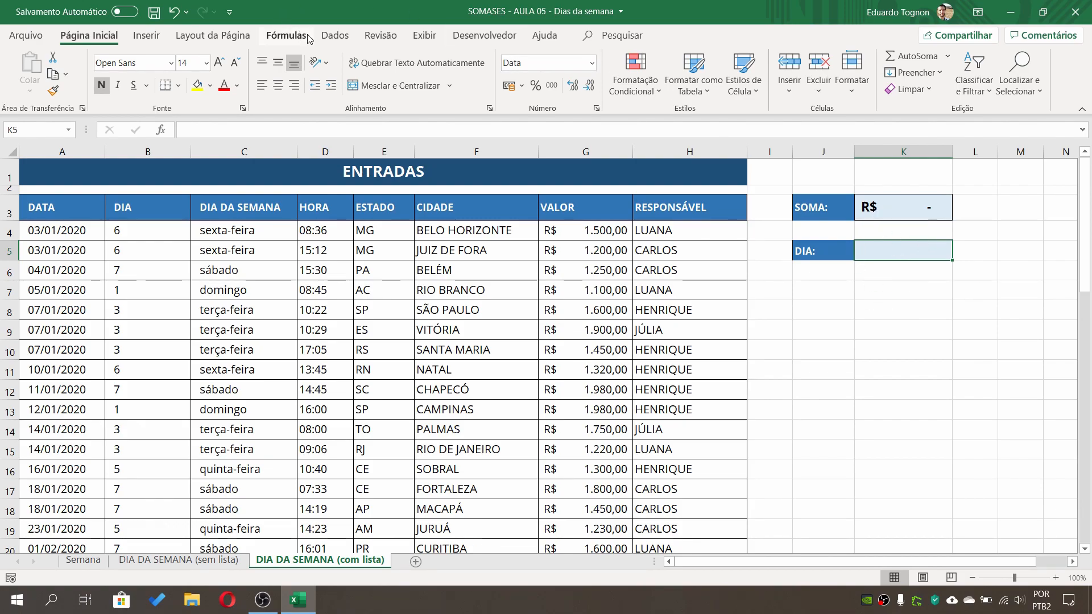
{"action": "left_click", "coordinate": [336, 38]}
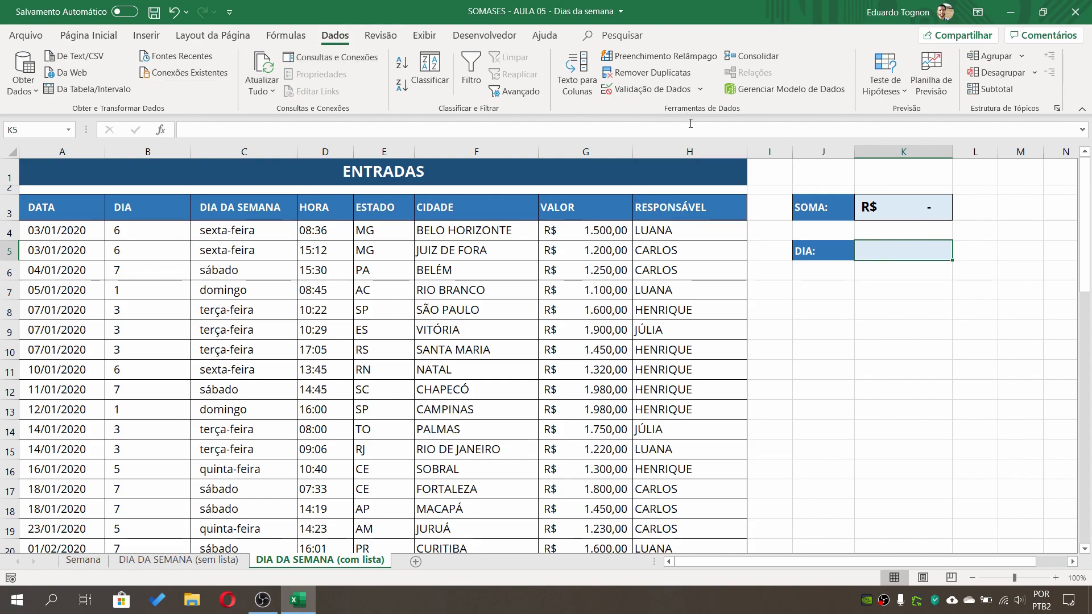
{"action": "left_click", "coordinate": [659, 91]}
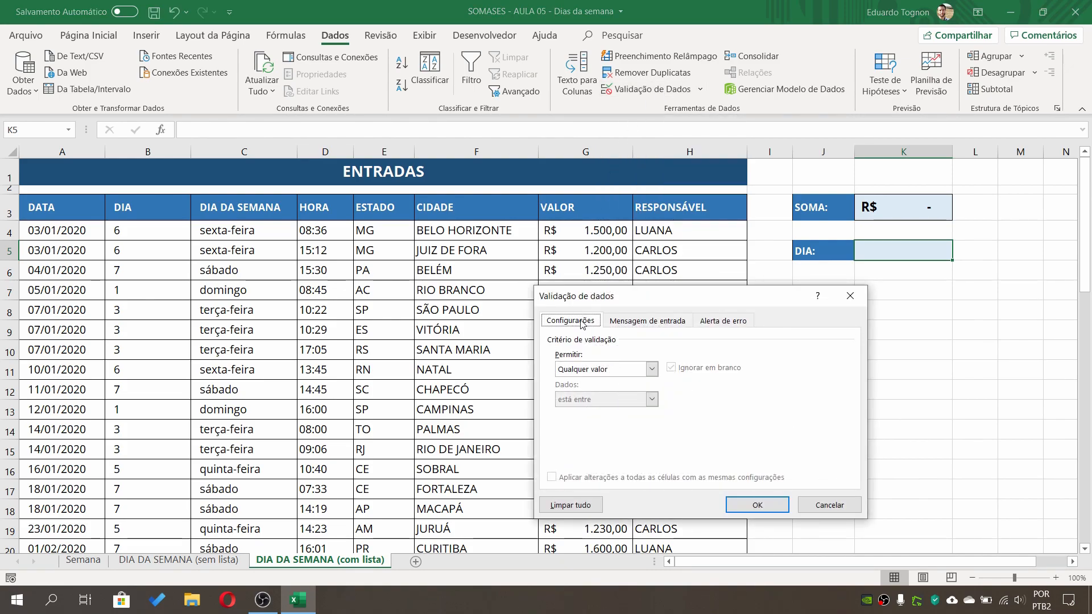
{"action": "left_click", "coordinate": [597, 372]}
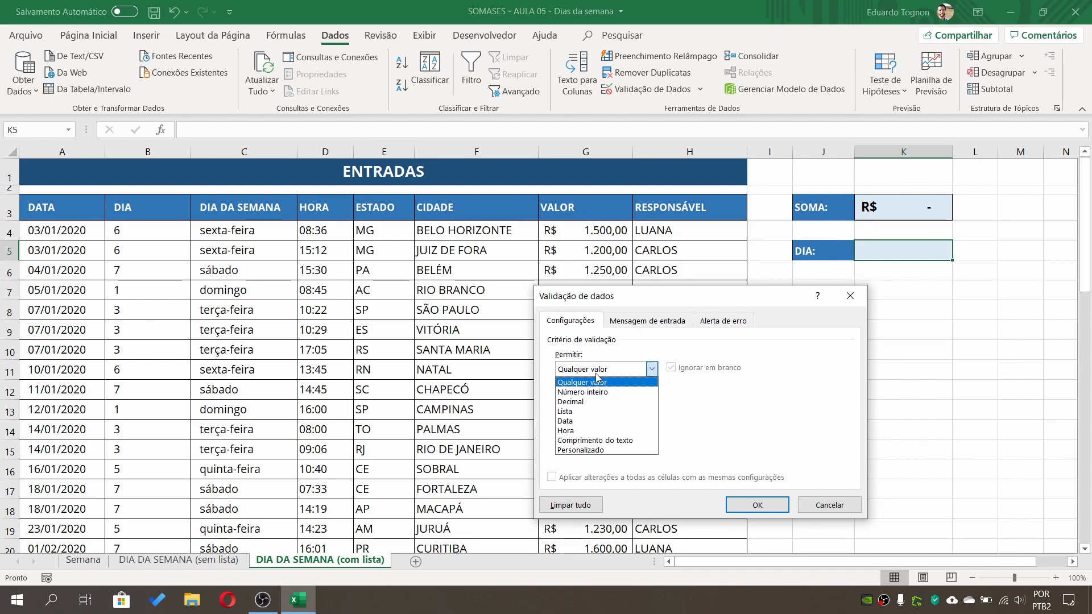
{"action": "left_click", "coordinate": [568, 412]}
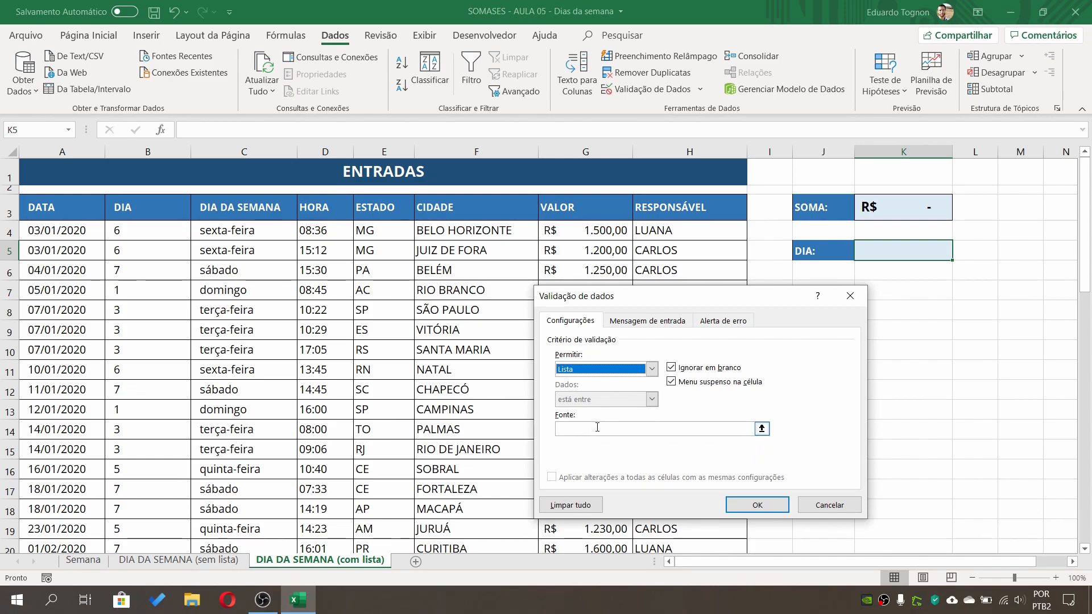
{"action": "left_click", "coordinate": [762, 428]}
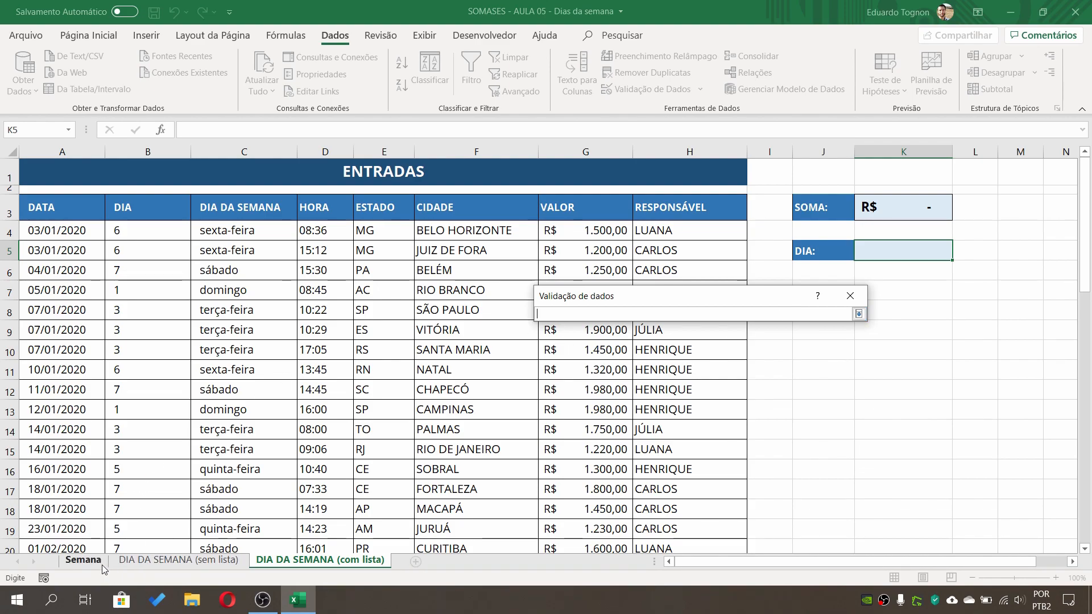
{"action": "left_click", "coordinate": [84, 563]}
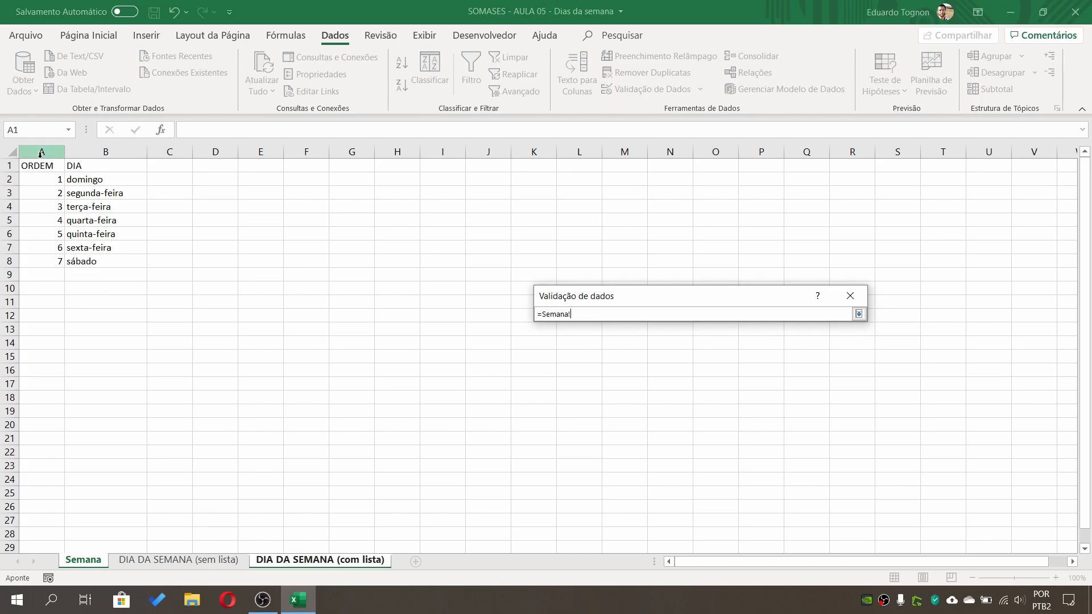
{"action": "left_click_drag", "start_coordinate": [93, 179], "coordinate": [96, 239]}
{"action": "left_click_drag", "start_coordinate": [93, 264], "coordinate": [93, 264]}
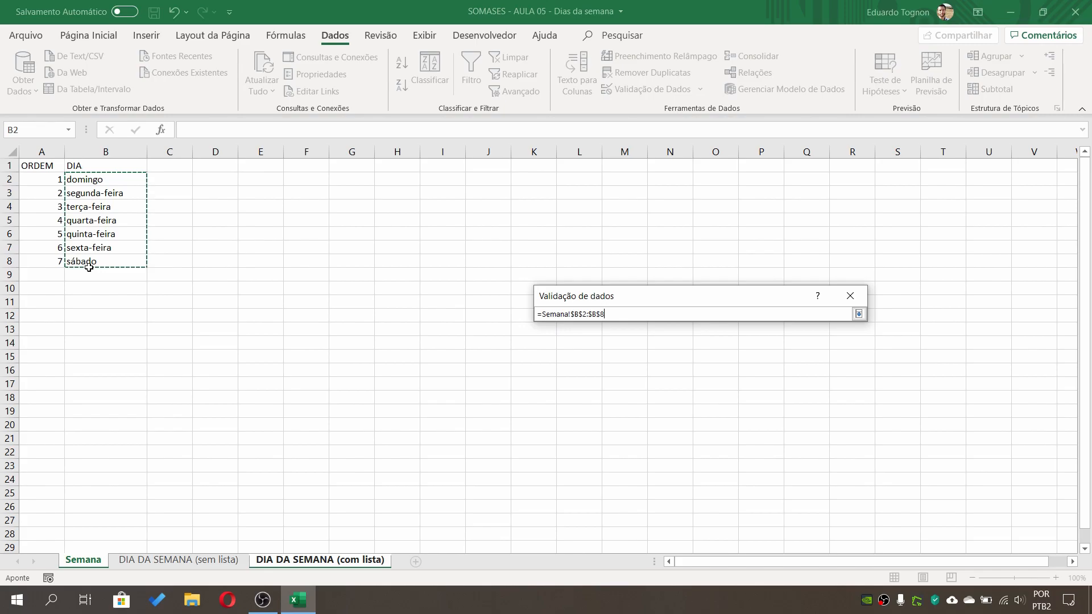
{"action": "left_click", "coordinate": [859, 314]}
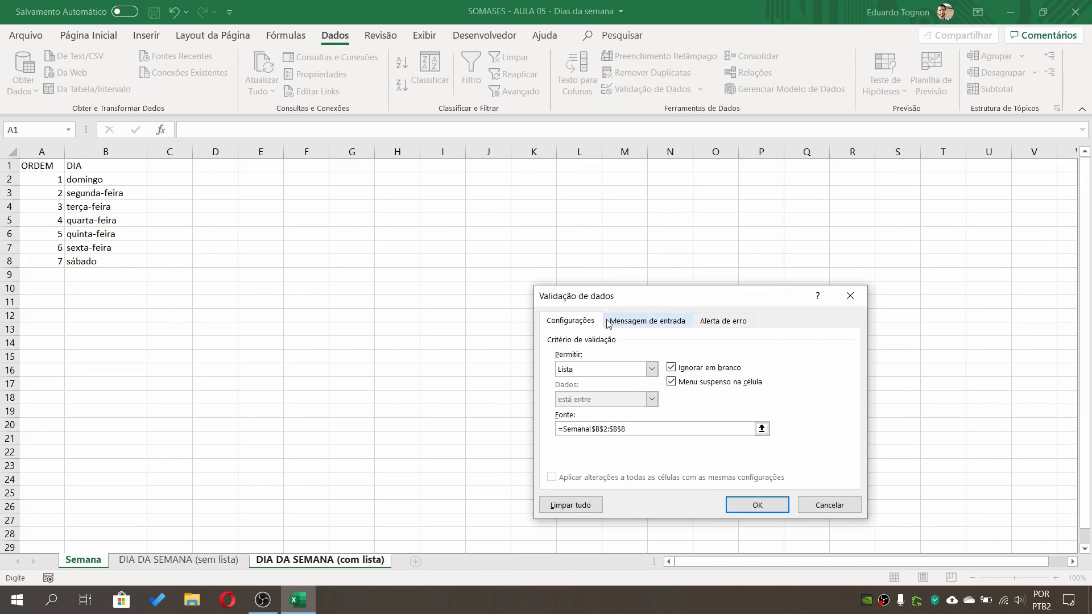
{"action": "left_click", "coordinate": [770, 507]}
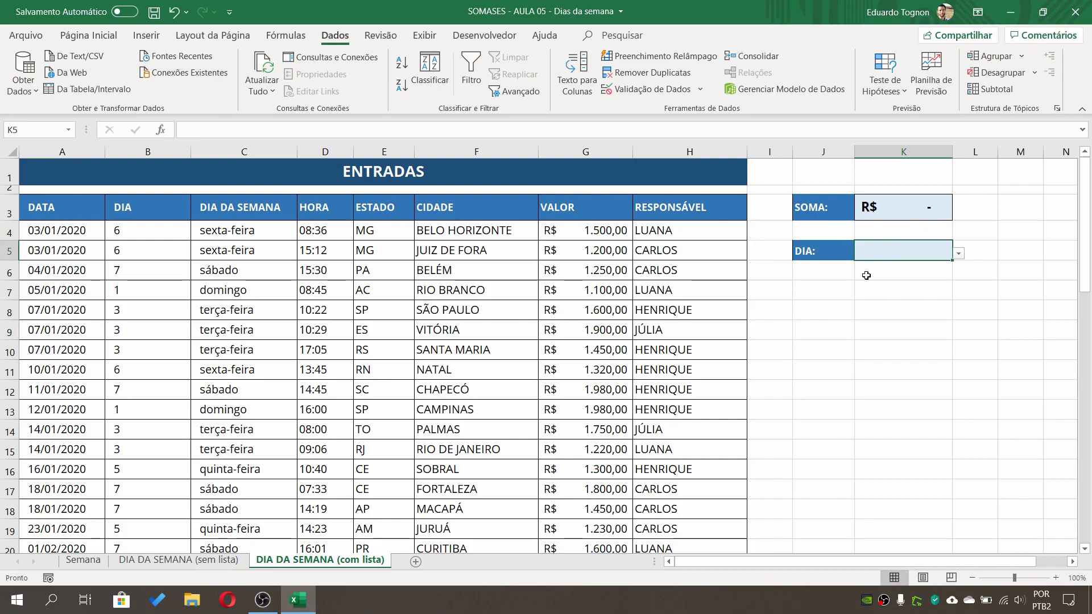
Test the DIA list in K5 by choosing terça-feira, checking the sum in K3, and switching to sexta-feira.
{"action": "left_click", "coordinate": [958, 255]}
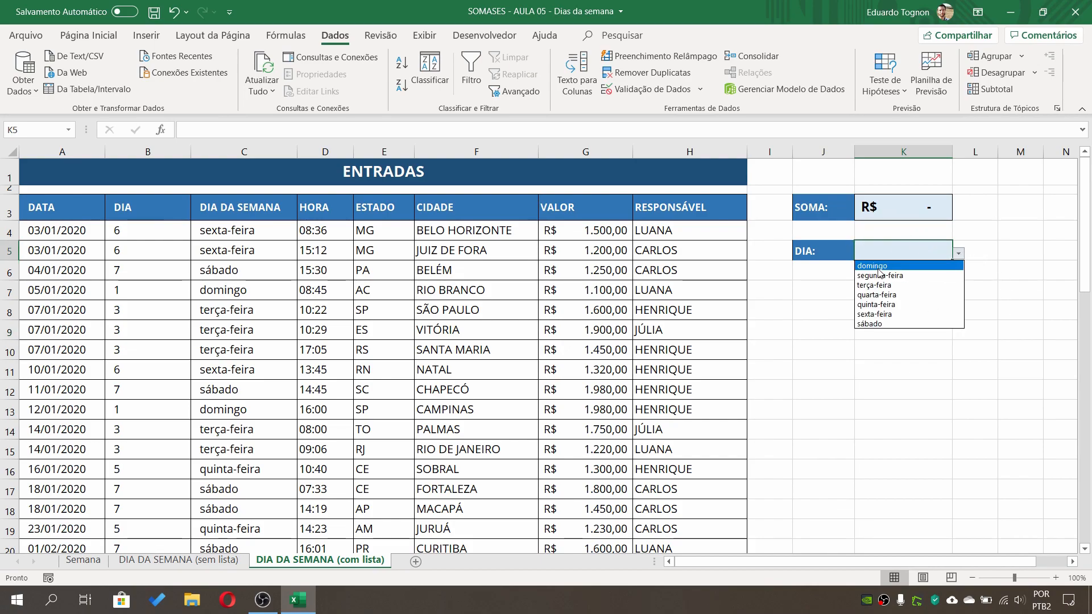
{"action": "left_click", "coordinate": [874, 286]}
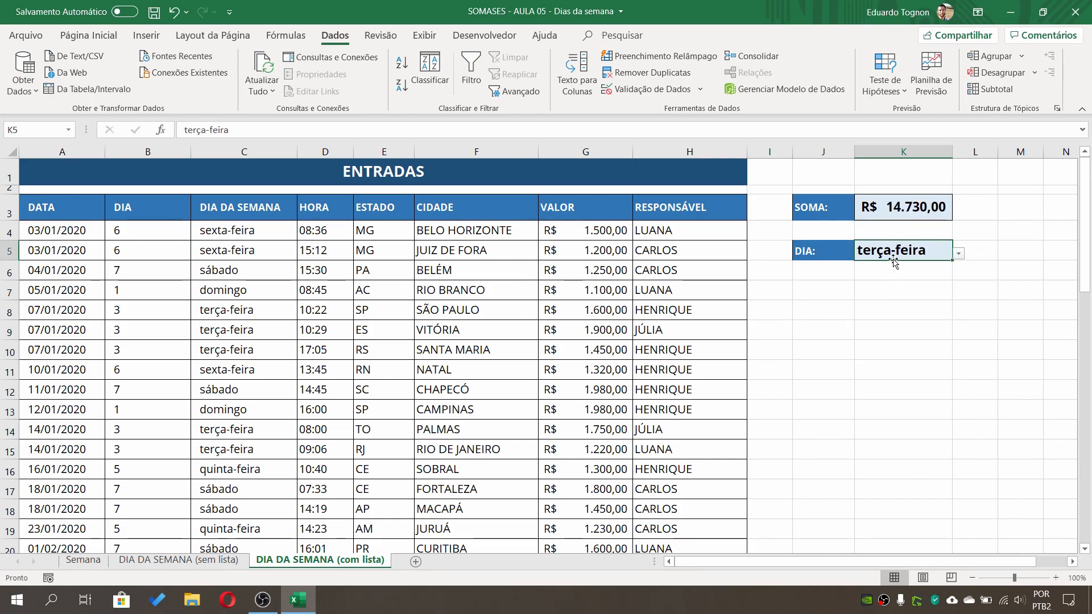
{"action": "left_click", "coordinate": [907, 205]}
{"action": "left_click", "coordinate": [921, 250]}
{"action": "left_click", "coordinate": [959, 254]}
{"action": "left_click", "coordinate": [876, 314]}
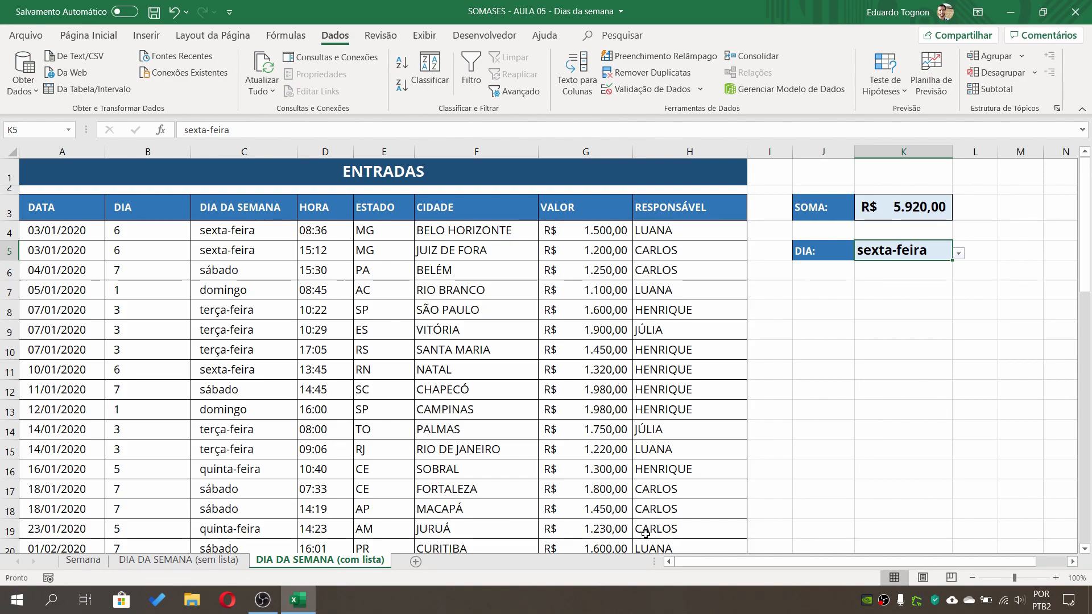
Hide the helper columns B and C (DIA and DIA DA SEMANA) of the ENTRADAS table.
{"action": "left_click", "coordinate": [162, 151]}
{"action": "left_click", "coordinate": [243, 151]}
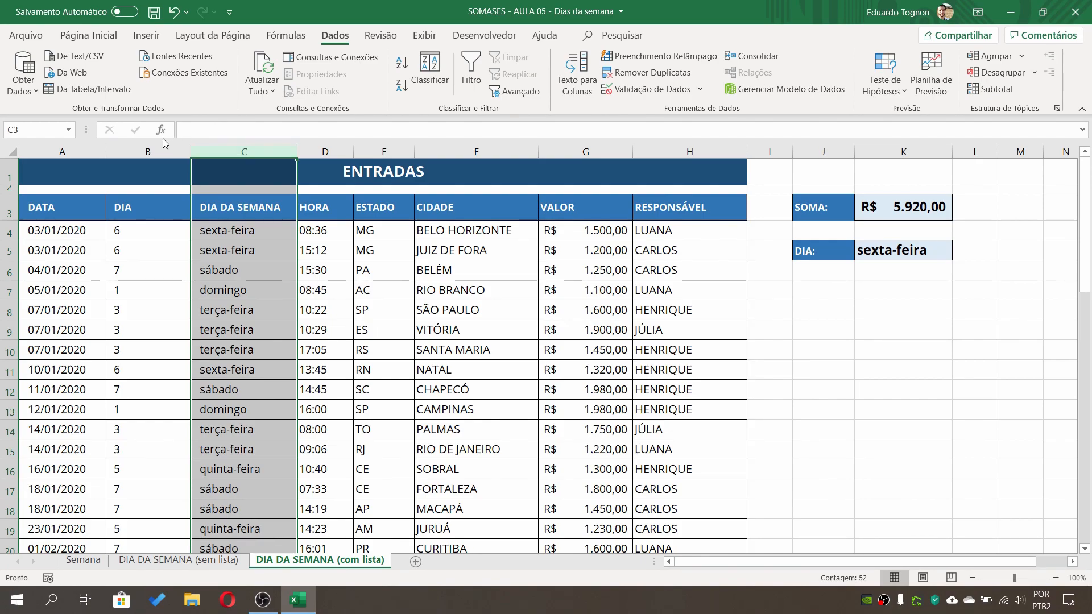
{"action": "left_click", "coordinate": [151, 151]}
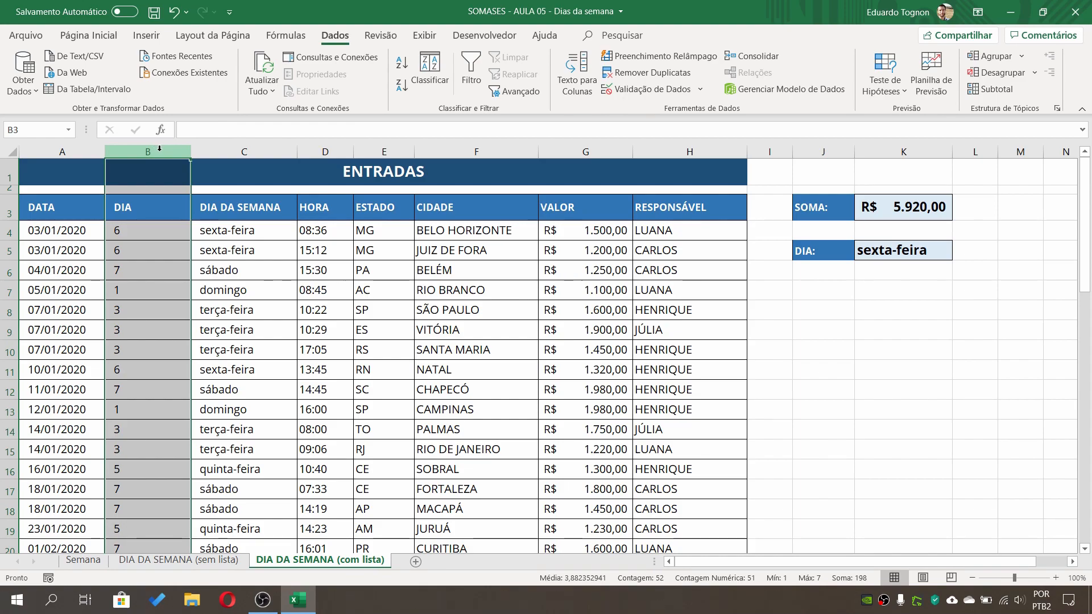
{"action": "left_click_drag", "start_coordinate": [160, 148], "coordinate": [236, 157]}
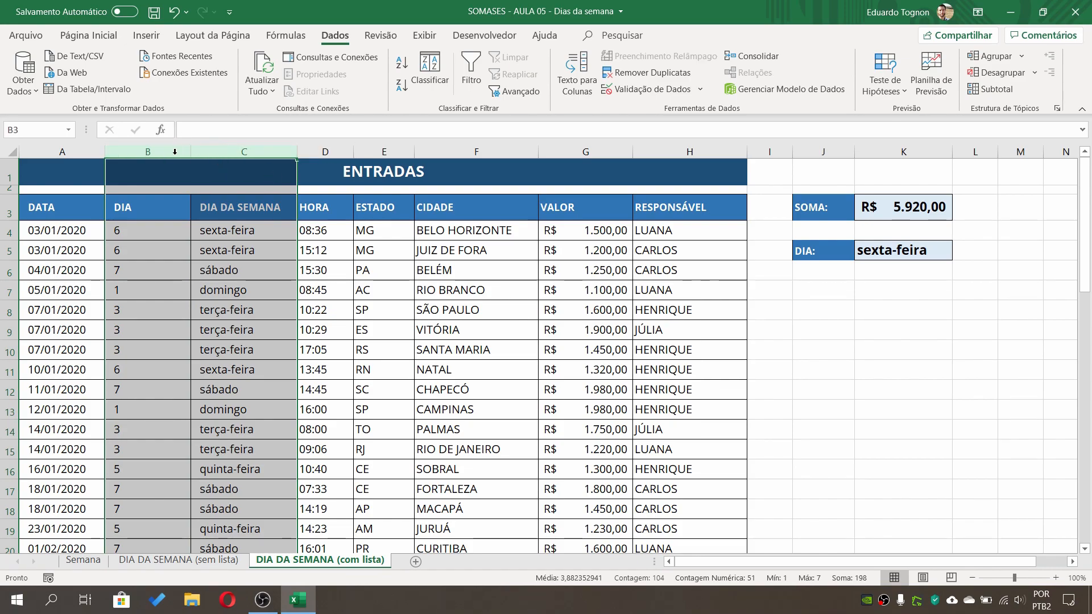
{"action": "right_click", "coordinate": [213, 151]}
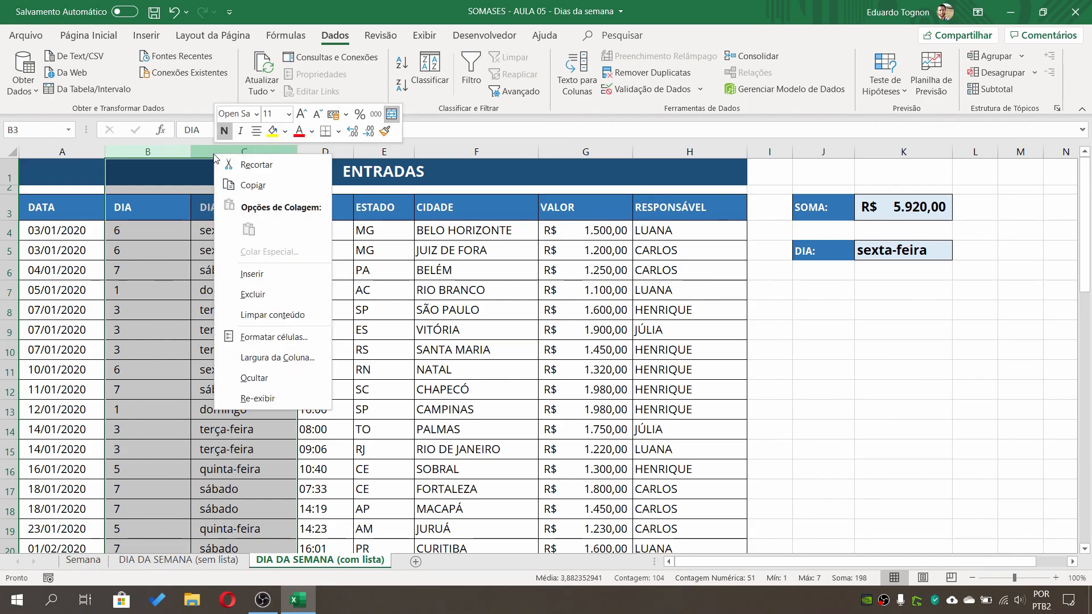
{"action": "left_click", "coordinate": [254, 379]}
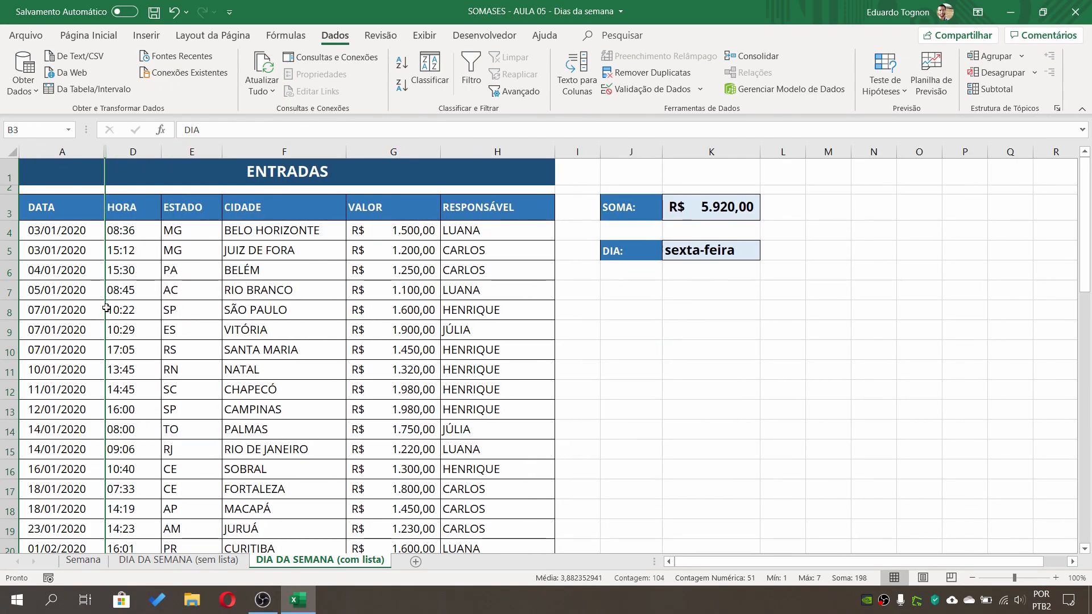
{"action": "left_click", "coordinate": [840, 415]}
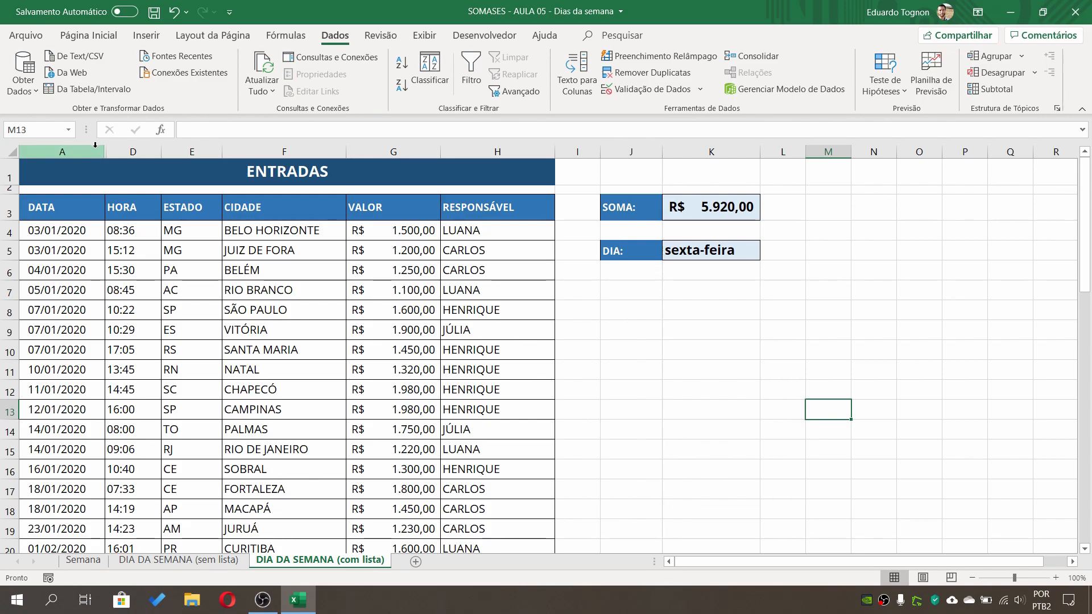
Unhide the columns between A and D of the ENTRADAS table.
{"action": "left_click_drag", "start_coordinate": [79, 152], "coordinate": [123, 153]}
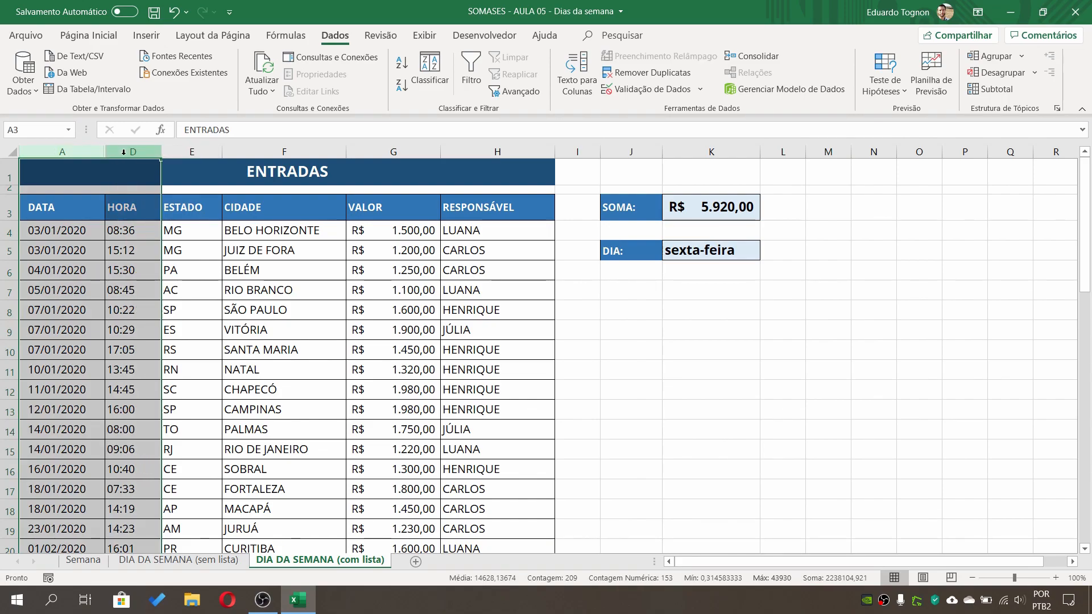
{"action": "right_click", "coordinate": [123, 152]}
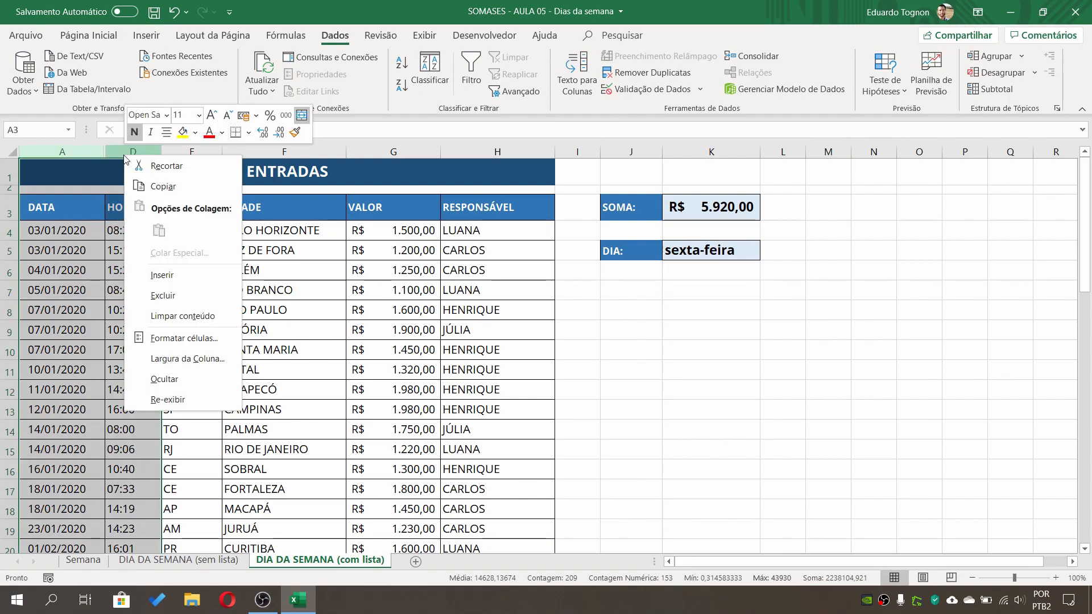
{"action": "left_click", "coordinate": [181, 402]}
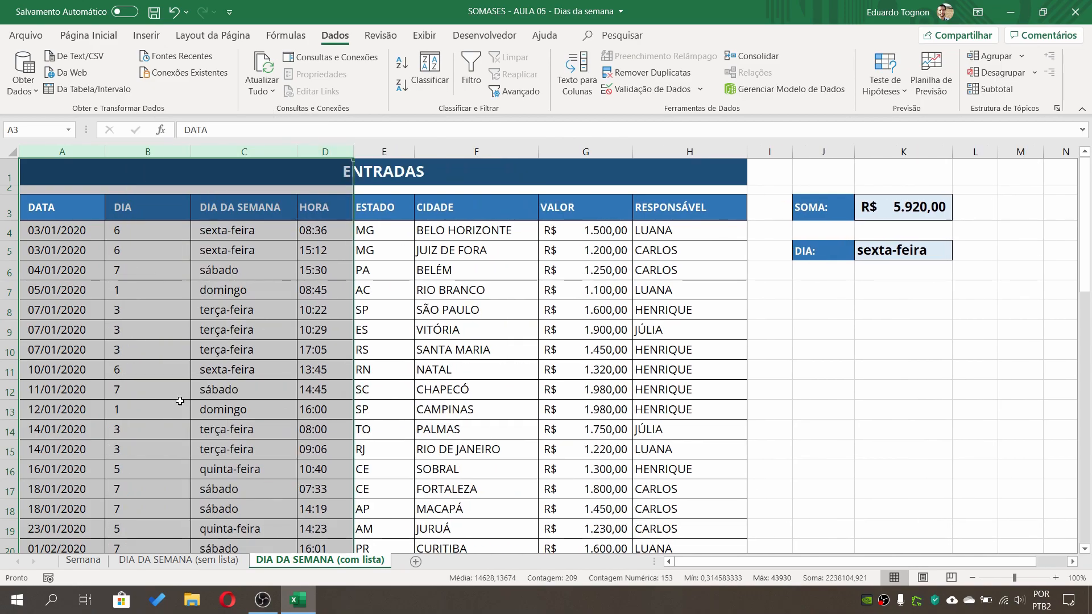
{"action": "left_click", "coordinate": [180, 403]}
Hide columns B and C of the DIA DA SEMANA (com lista) sheet again.
{"action": "left_click_drag", "start_coordinate": [148, 152], "coordinate": [242, 152]}
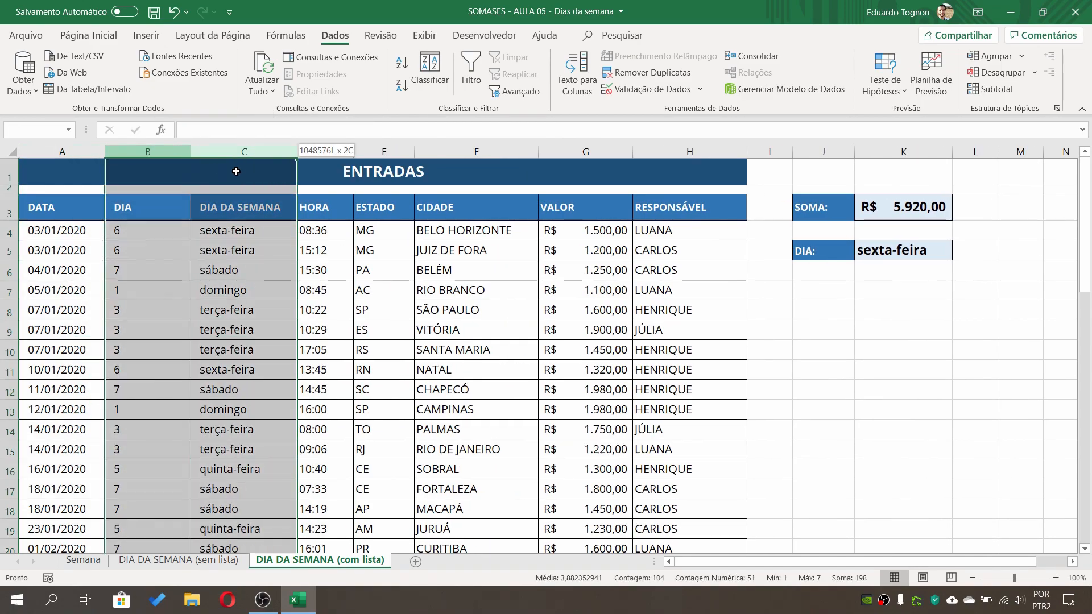
{"action": "right_click", "coordinate": [242, 161]}
{"action": "left_click", "coordinate": [300, 376]}
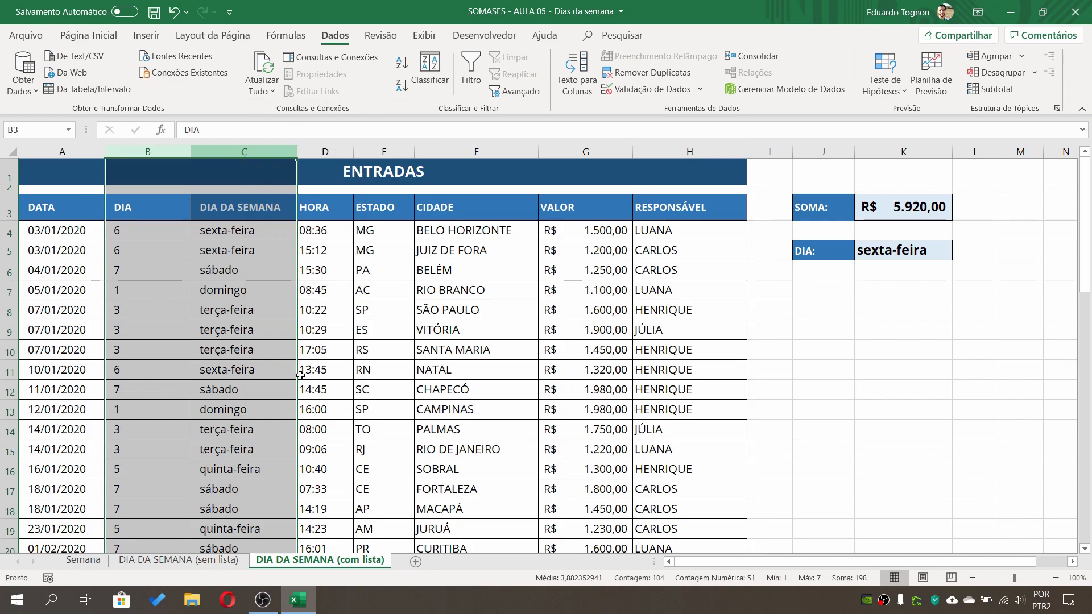
Hide the Semana sheet and look through both DIA DA SEMANA sheets, finishing on the com lista version.
{"action": "left_click", "coordinate": [86, 562]}
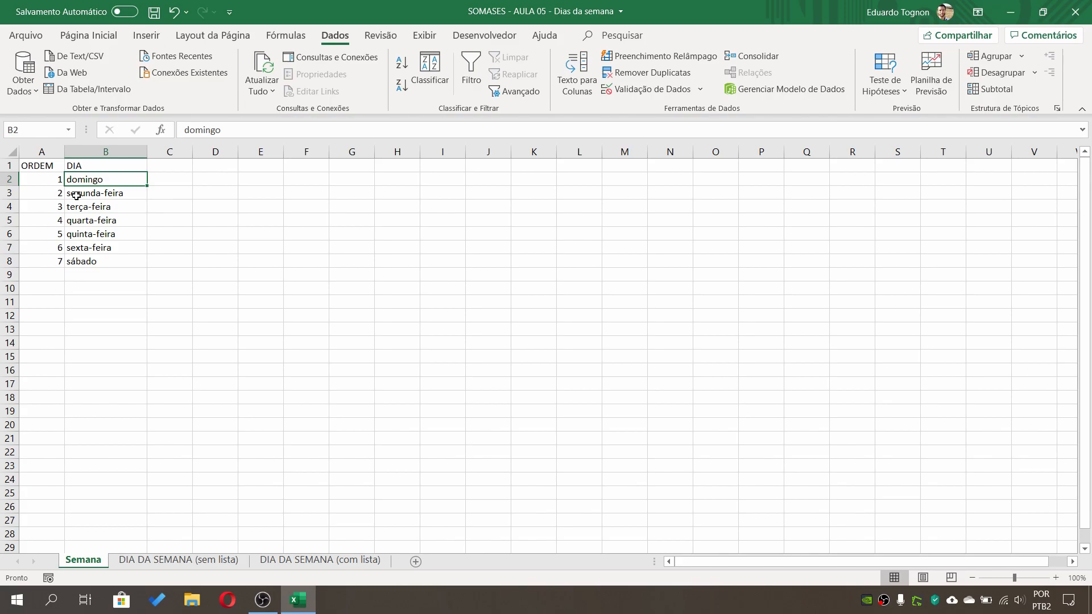
{"action": "right_click", "coordinate": [87, 565]}
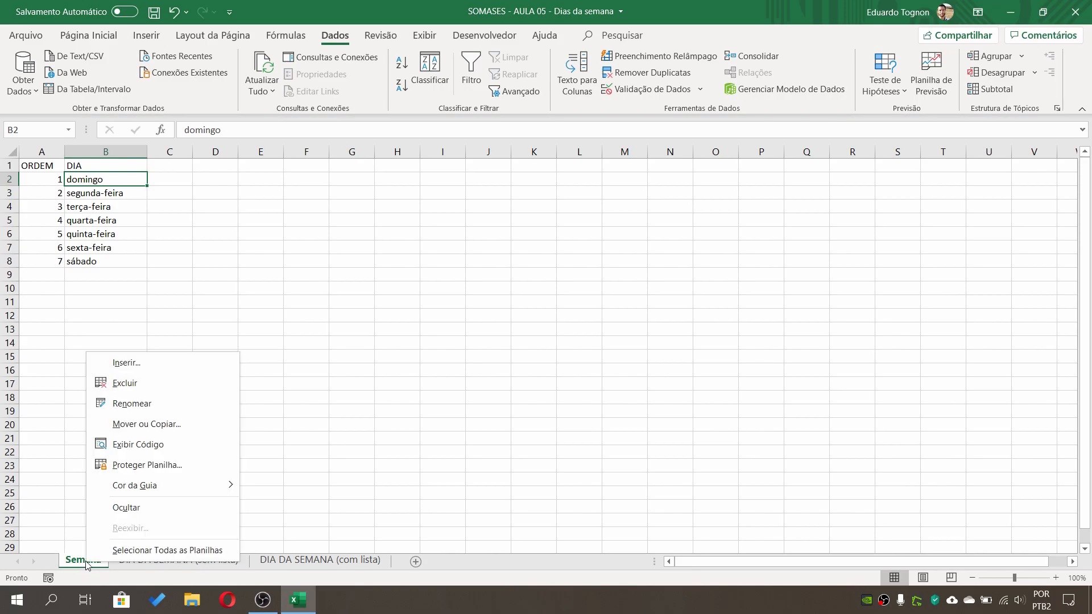
{"action": "left_click", "coordinate": [126, 508]}
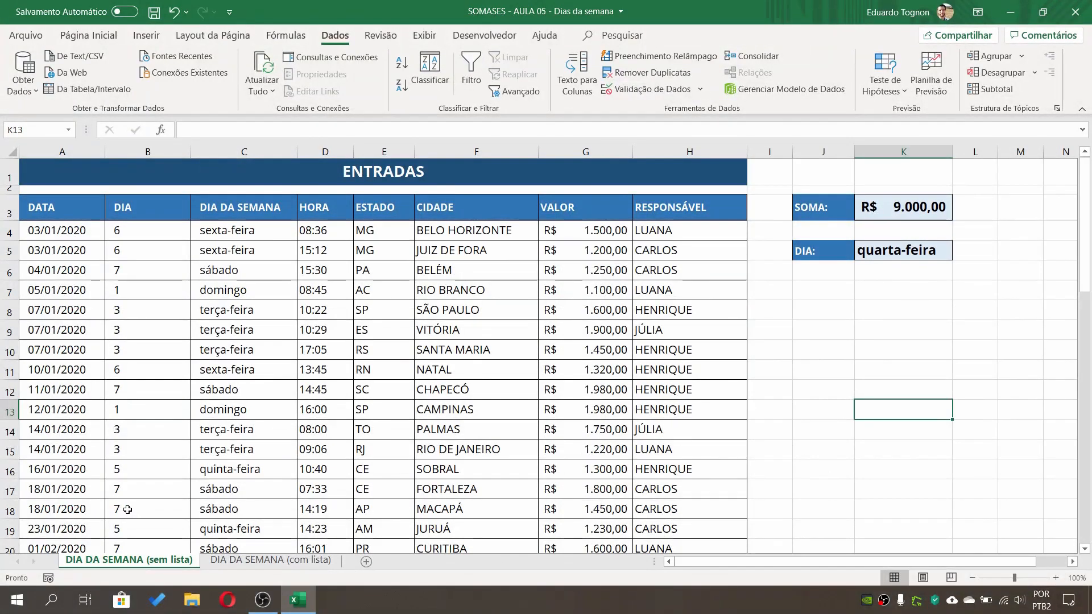
{"action": "left_click", "coordinate": [307, 560]}
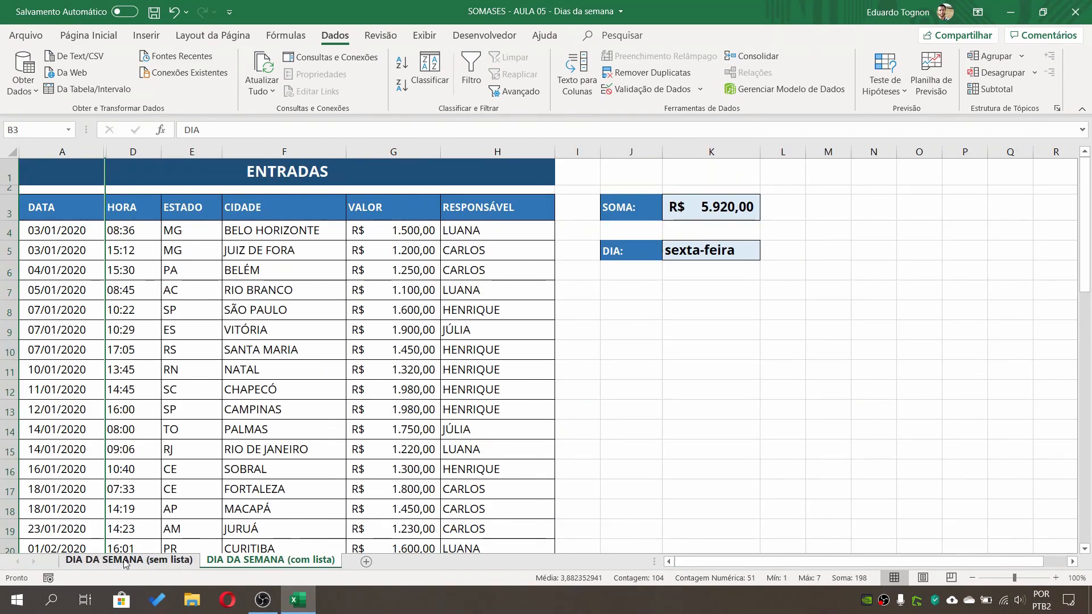
{"action": "left_click", "coordinate": [124, 562]}
{"action": "left_click", "coordinate": [264, 562]}
Unhide the Semana sheet.
{"action": "right_click", "coordinate": [280, 563]}
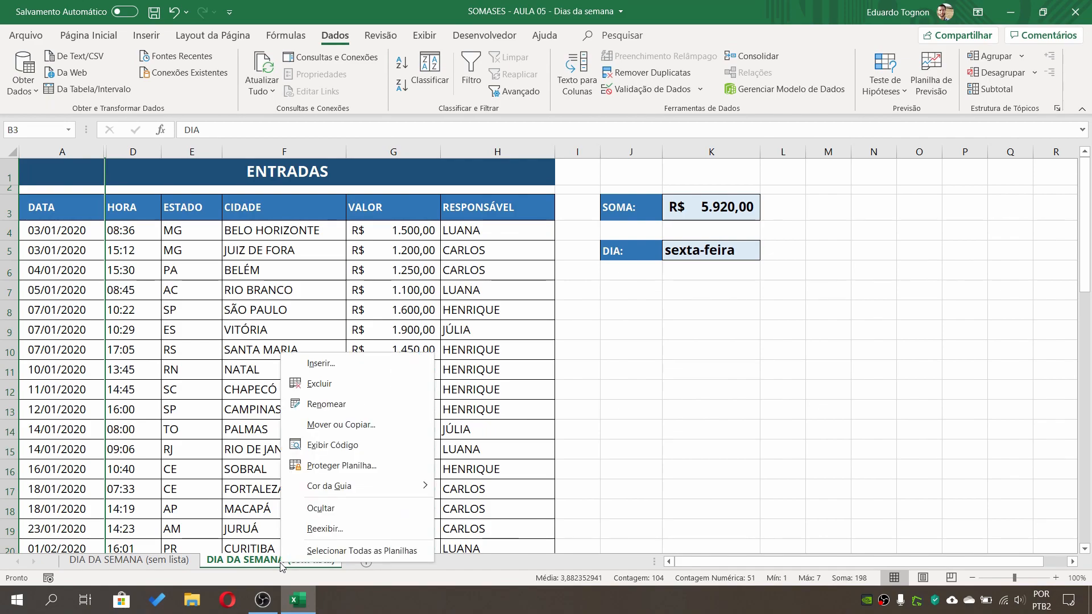
{"action": "left_click", "coordinate": [334, 530]}
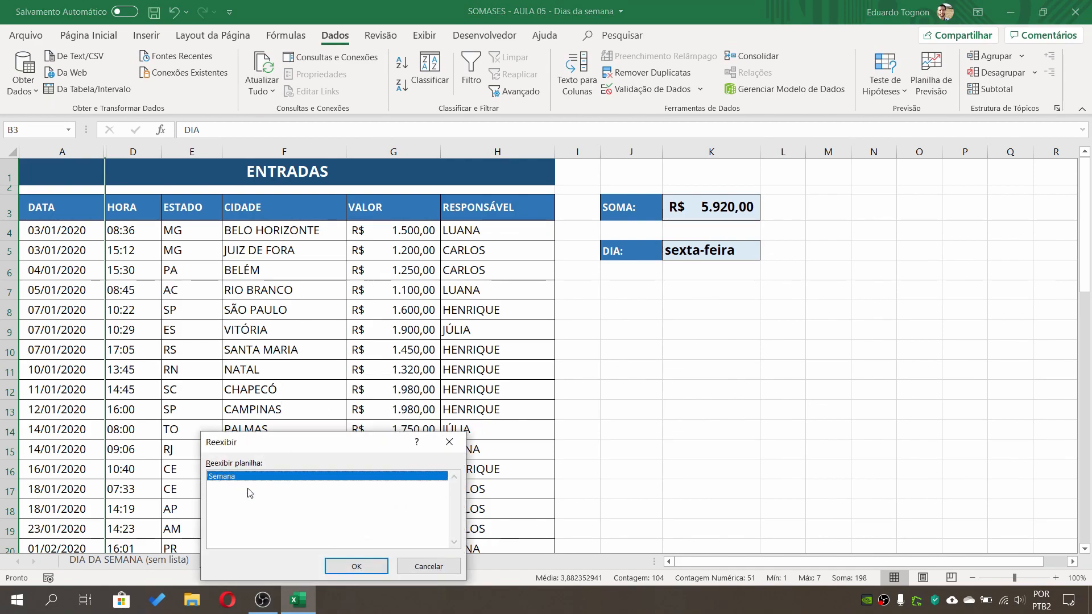
{"action": "left_click", "coordinate": [356, 567]}
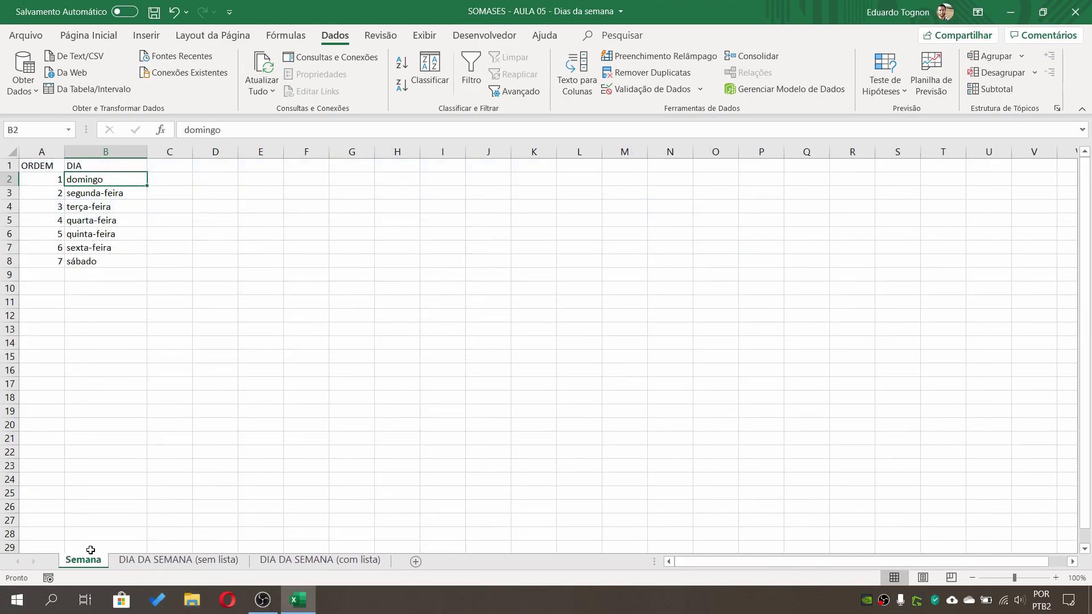
Hide the Semana sheet again and return to the DIA DA SEMANA (com lista) sheet.
{"action": "right_click", "coordinate": [90, 550]}
{"action": "left_click", "coordinate": [125, 504]}
{"action": "left_click", "coordinate": [245, 562]}
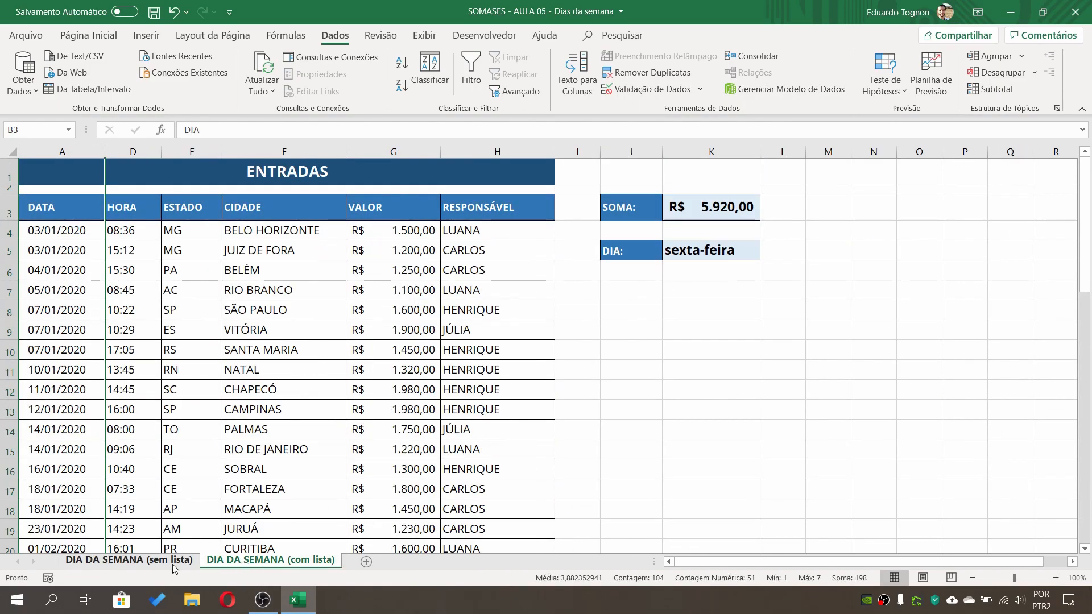